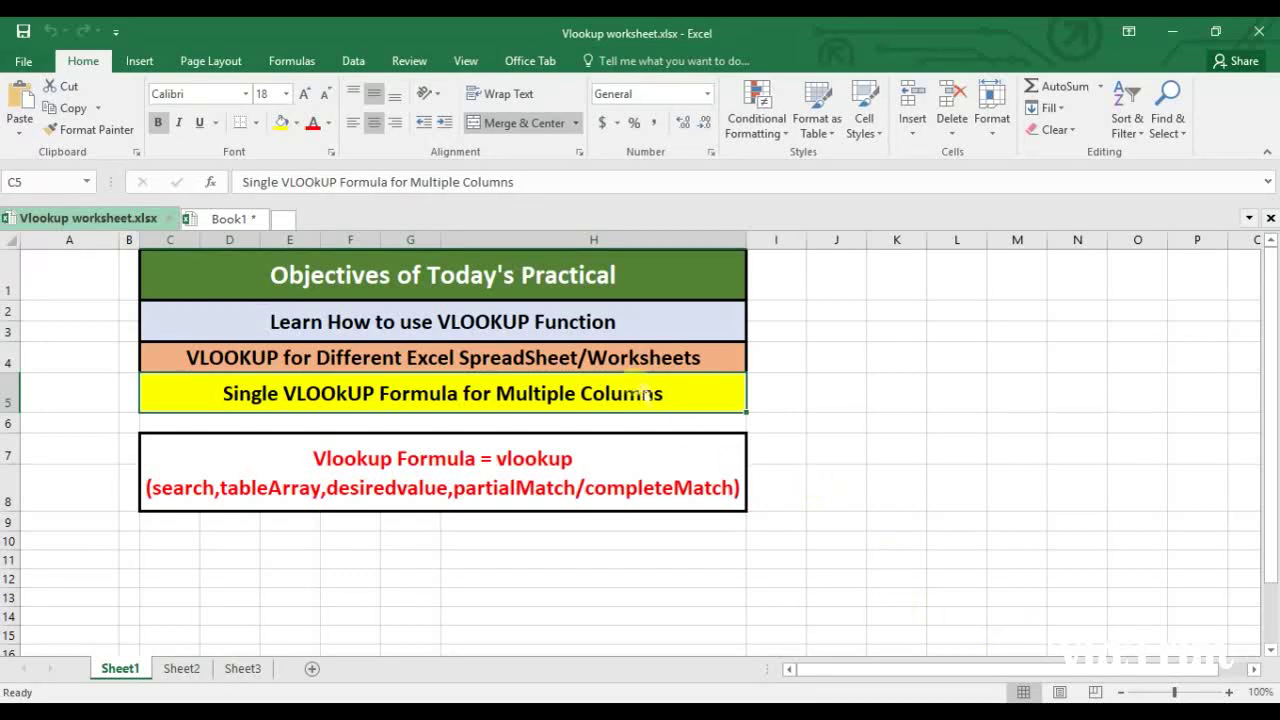
Reorder the worksheets so that Sheet2 comes before Sheet1
click(618, 316)
click(622, 364)
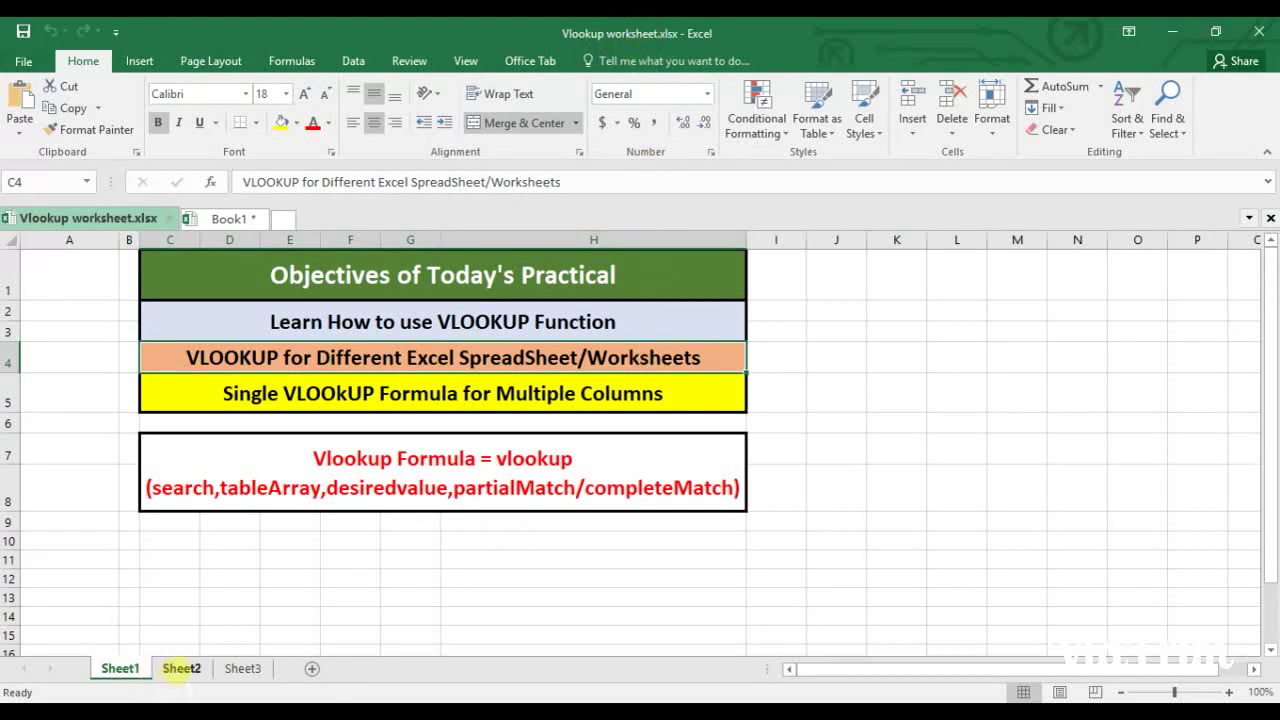
click(181, 669)
drag(181, 669, 120, 669)
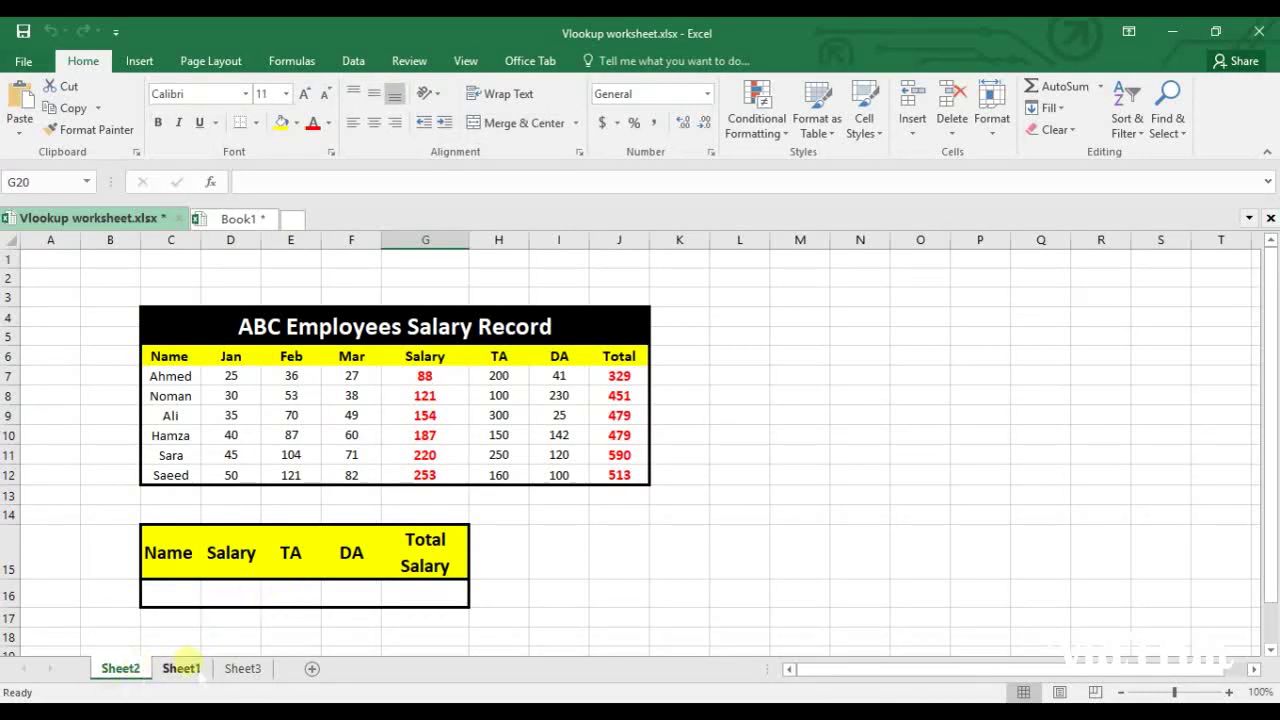
Return to Sheet1 and review the multiple-columns objective and the VLOOKUP formula syntax box
click(180, 668)
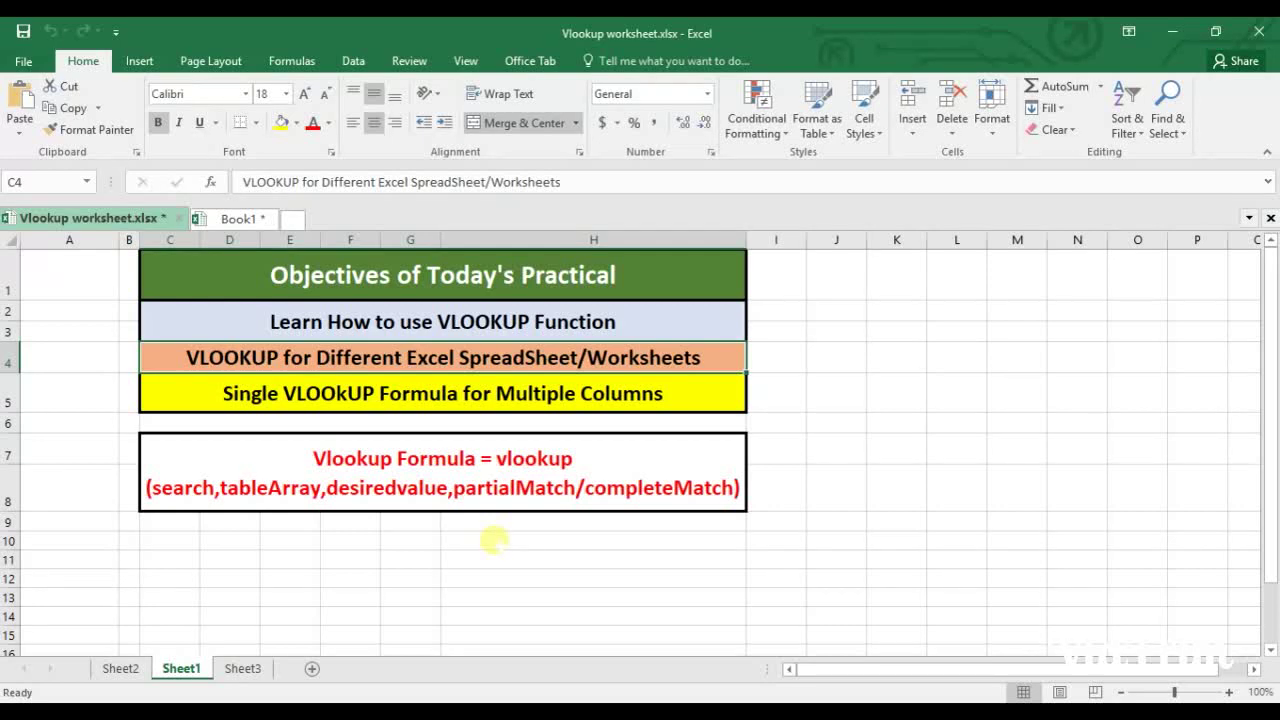
click(424, 395)
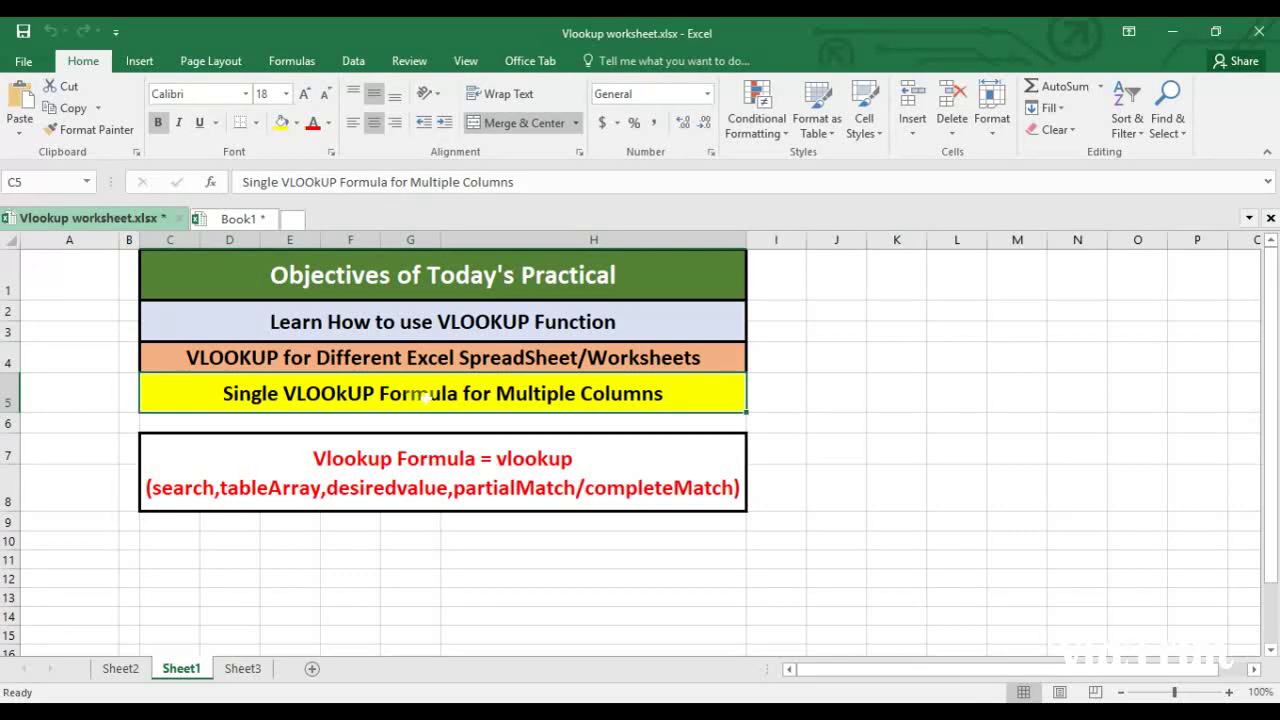
click(424, 475)
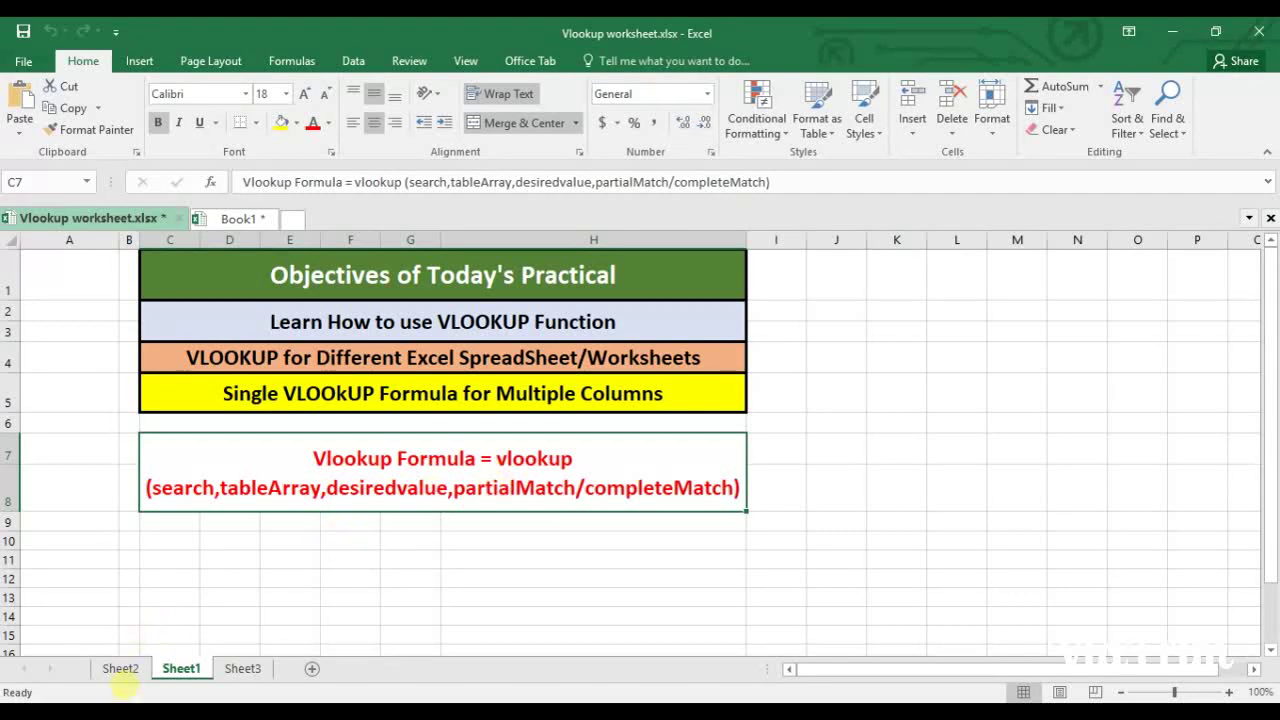
Examine the ABC Employees Salary Record on Sheet2: the names, monthly figures, Salary, TA, DA and Total columns
click(121, 668)
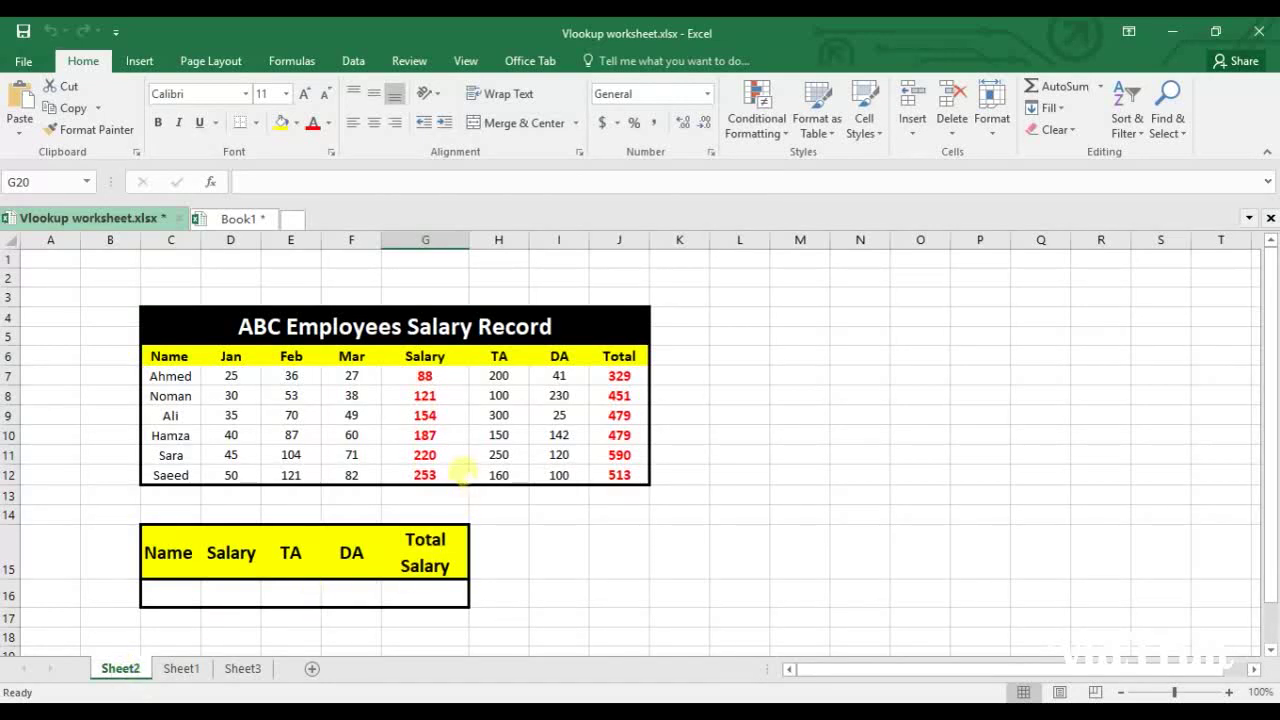
click(375, 333)
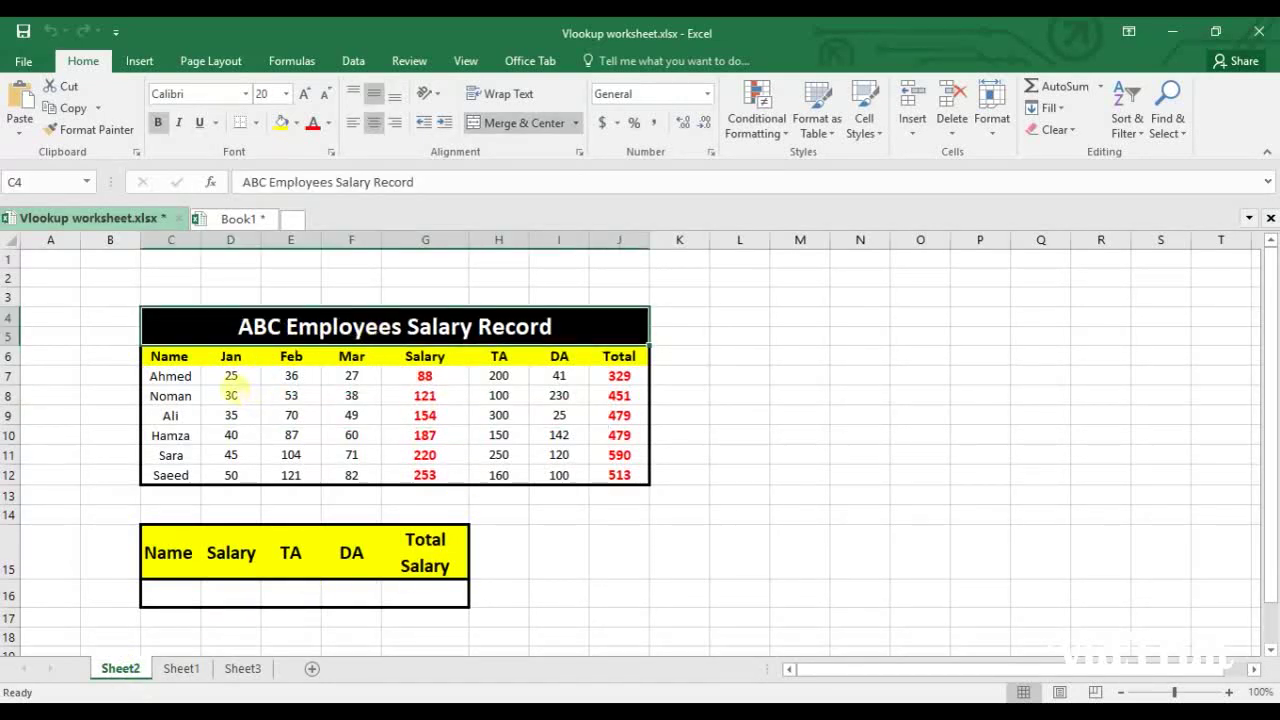
click(180, 362)
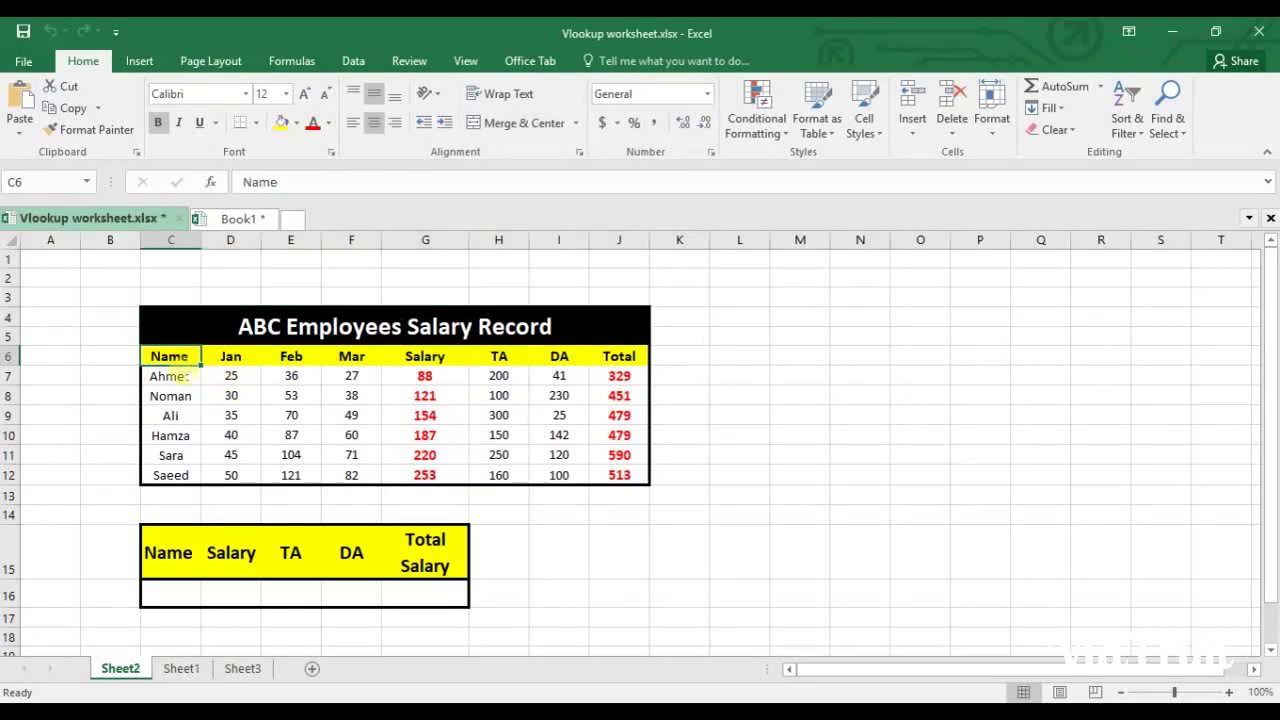
drag(177, 376, 177, 481)
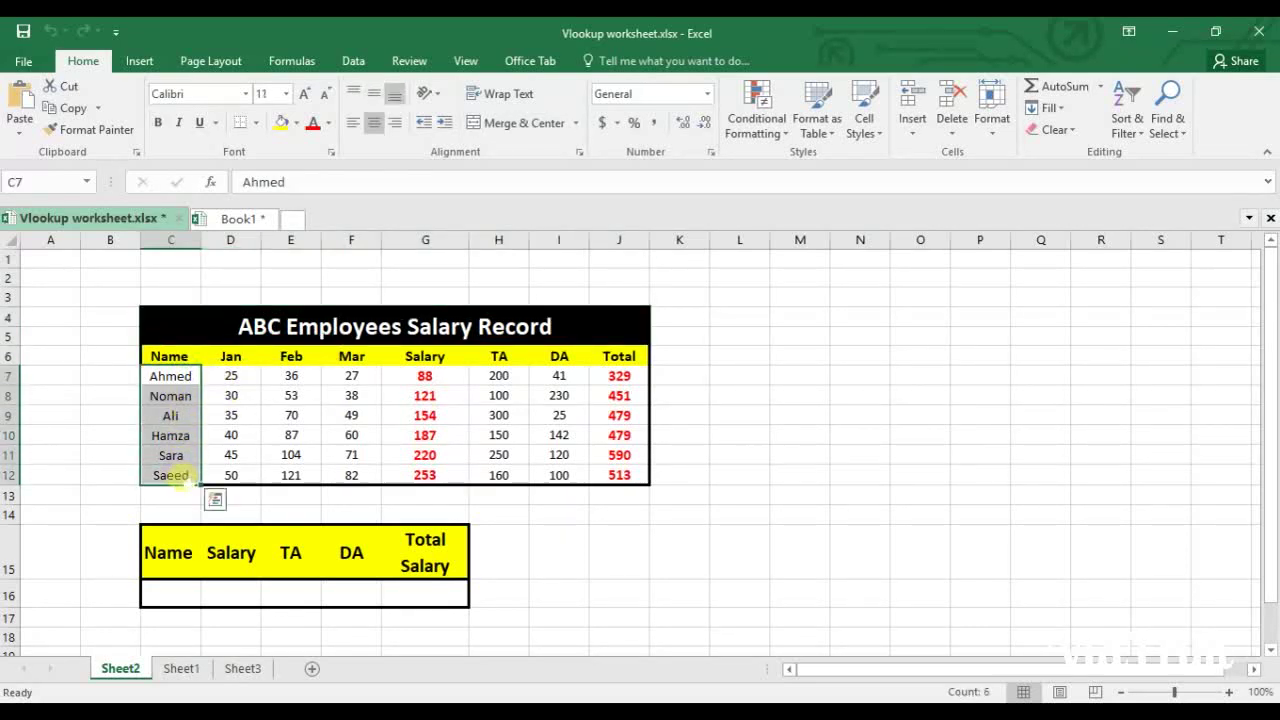
drag(233, 357, 352, 476)
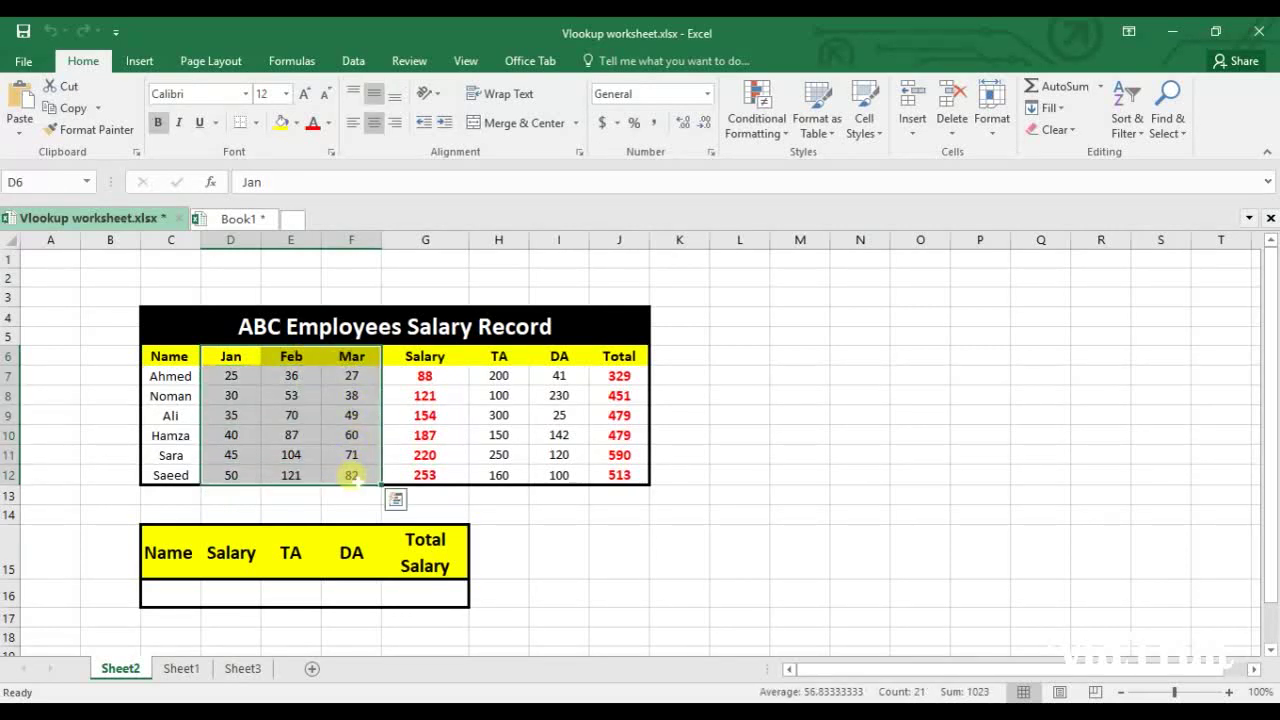
drag(440, 362, 455, 480)
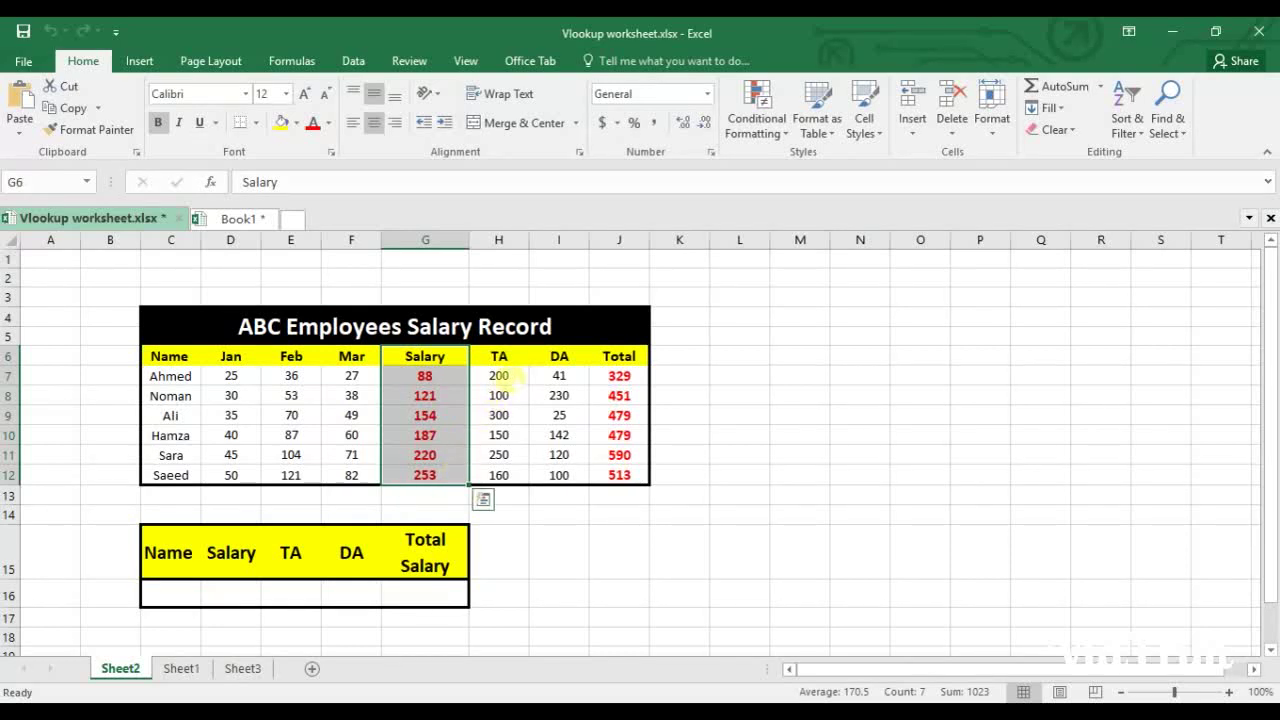
drag(508, 378, 510, 478)
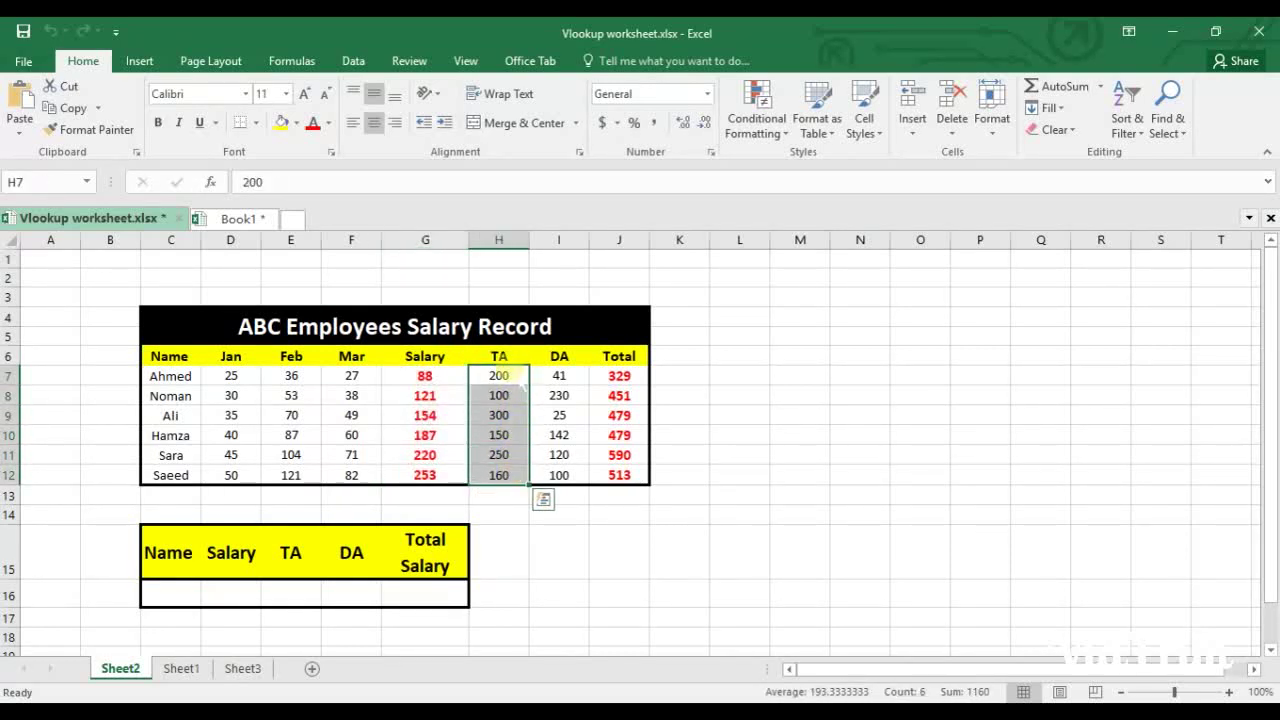
drag(557, 375, 560, 478)
drag(618, 376, 618, 478)
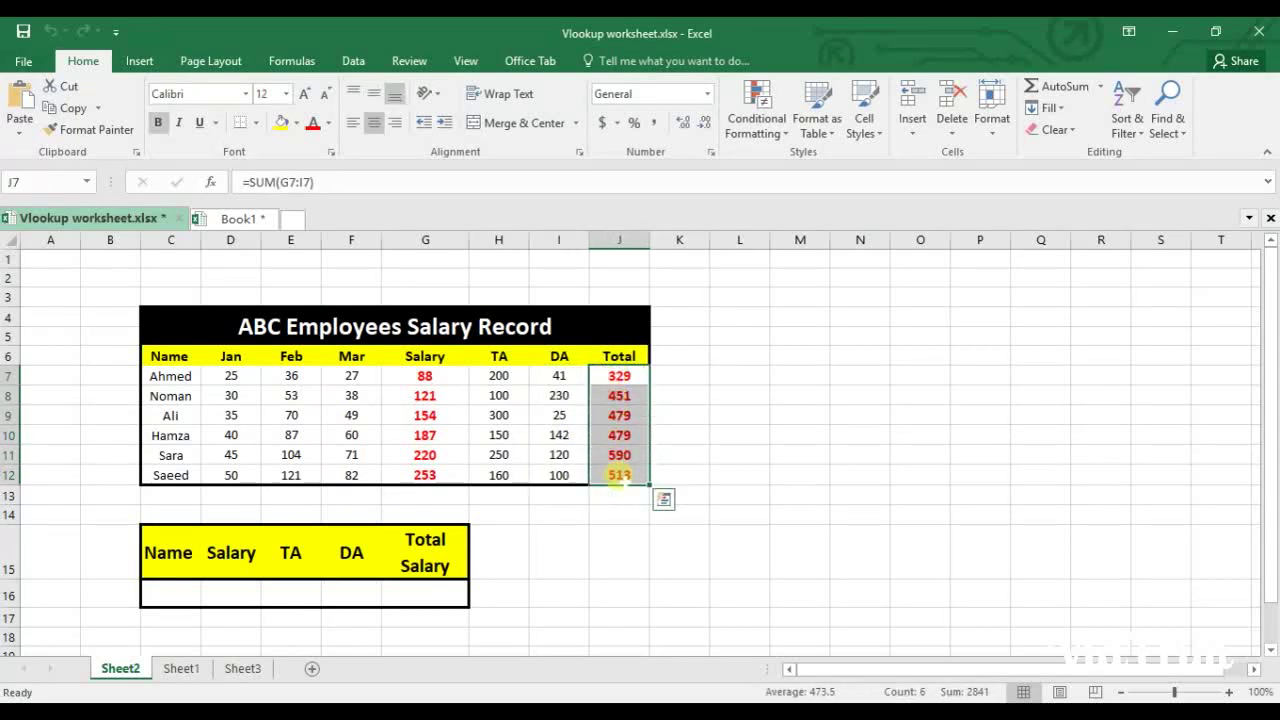
click(635, 419)
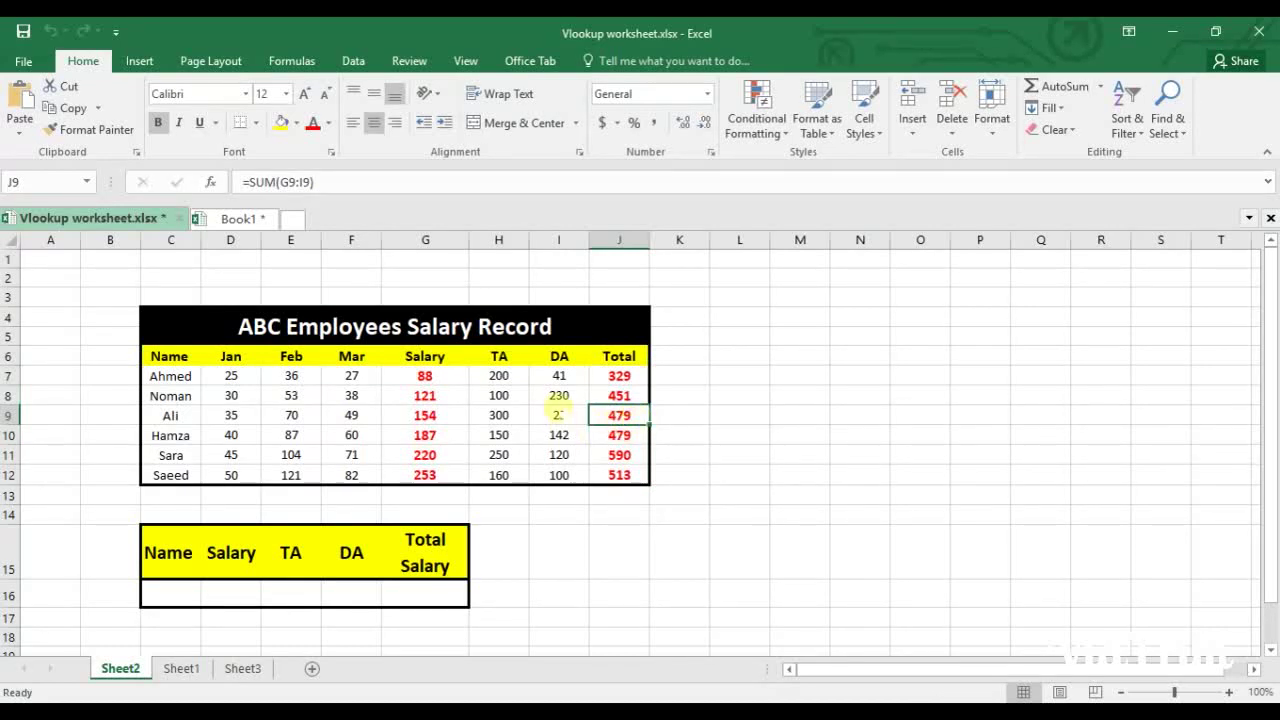
drag(515, 377, 515, 476)
drag(559, 376, 559, 476)
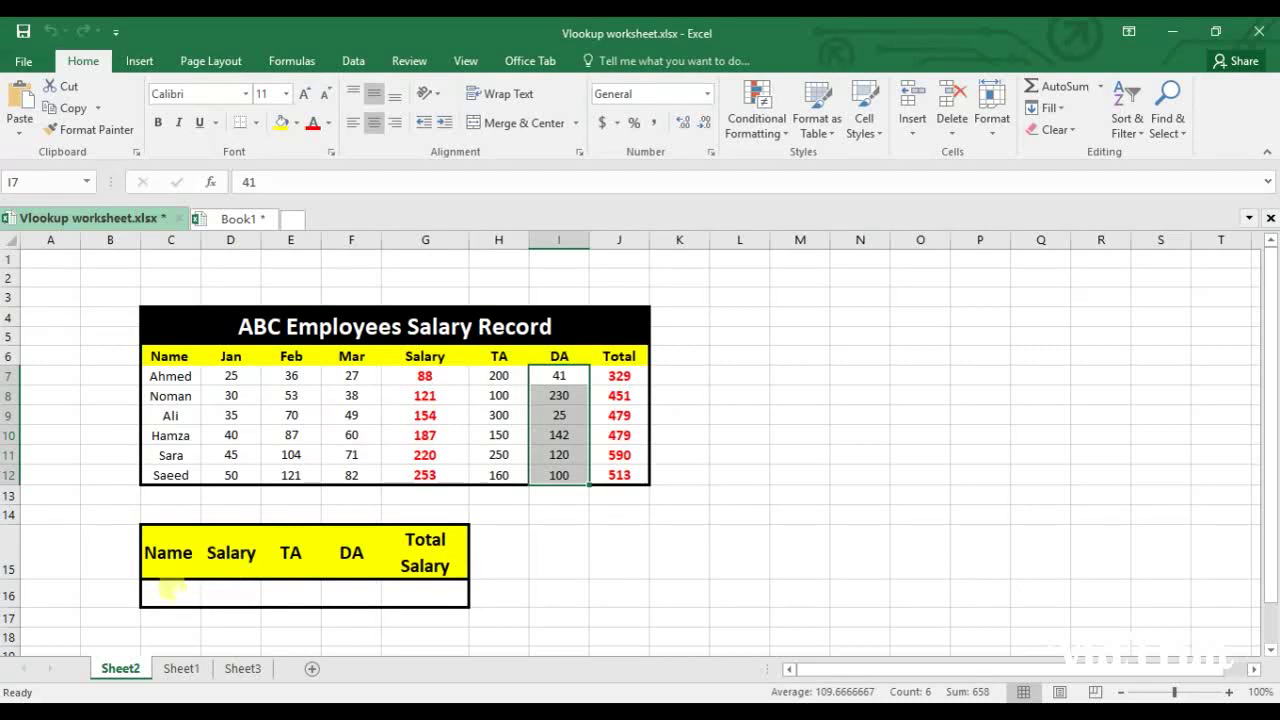
click(172, 590)
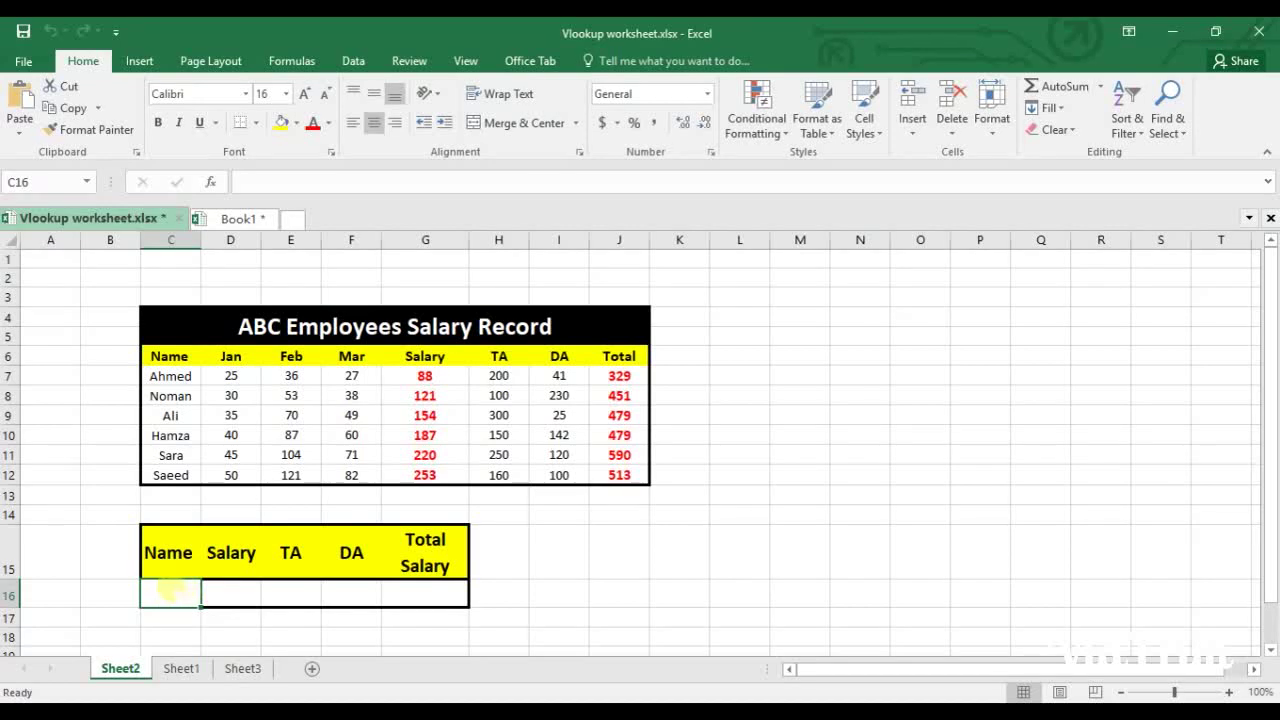
text(Ali)
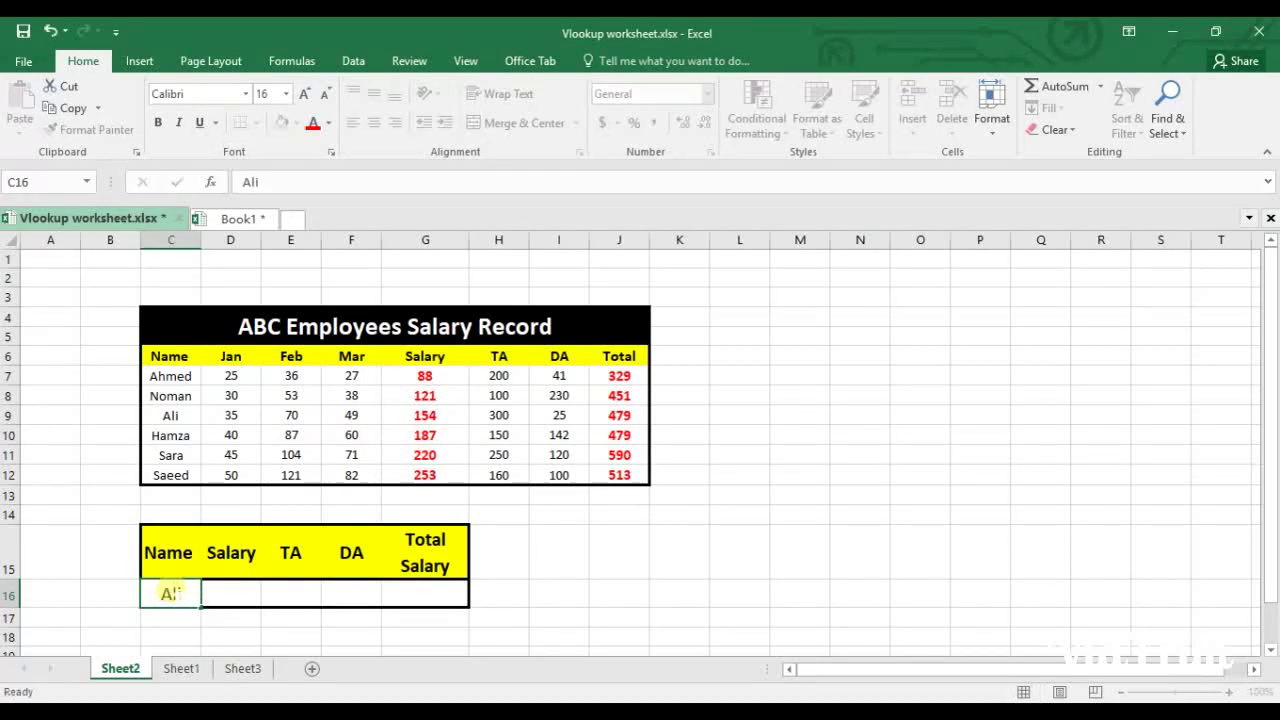
key(Return)
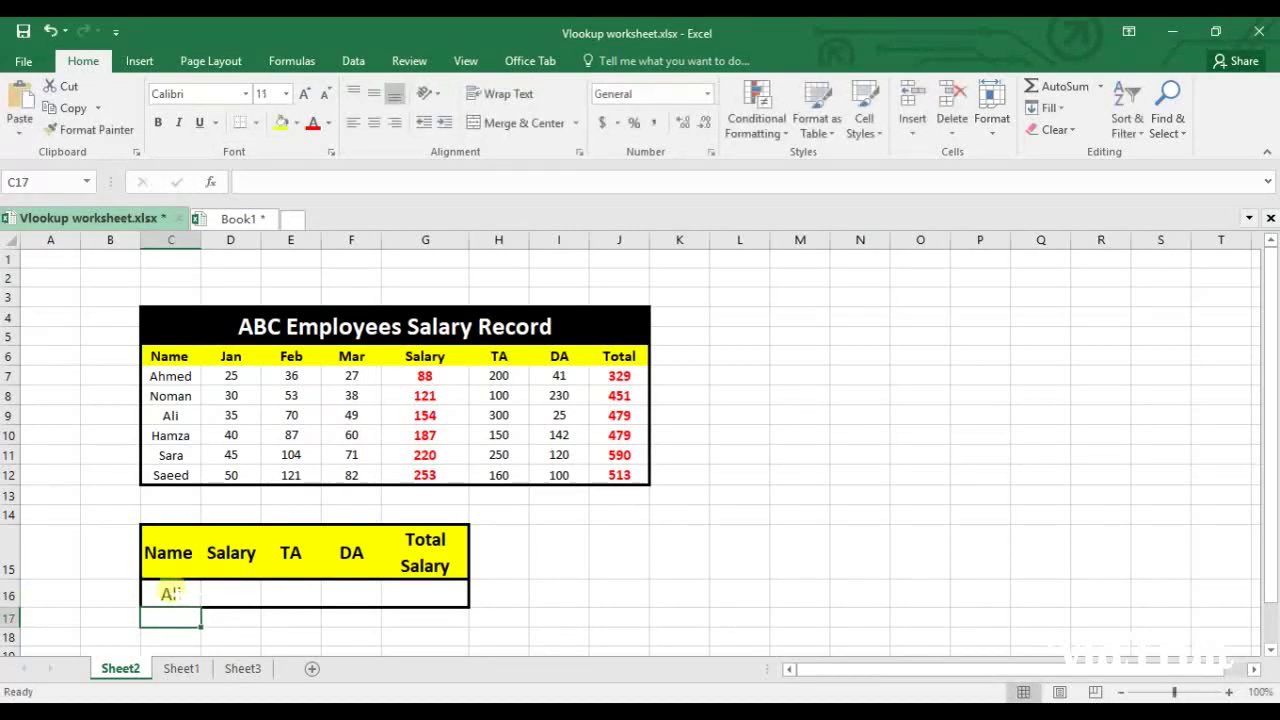
click(216, 595)
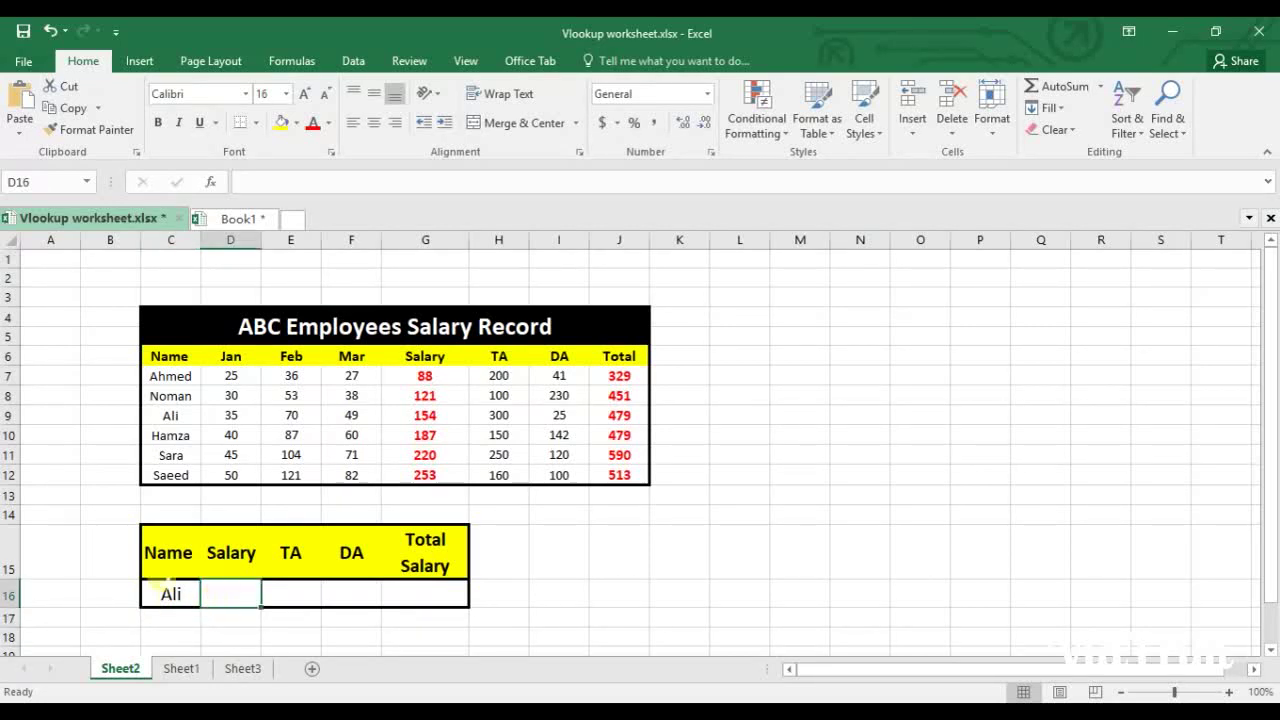
click(425, 414)
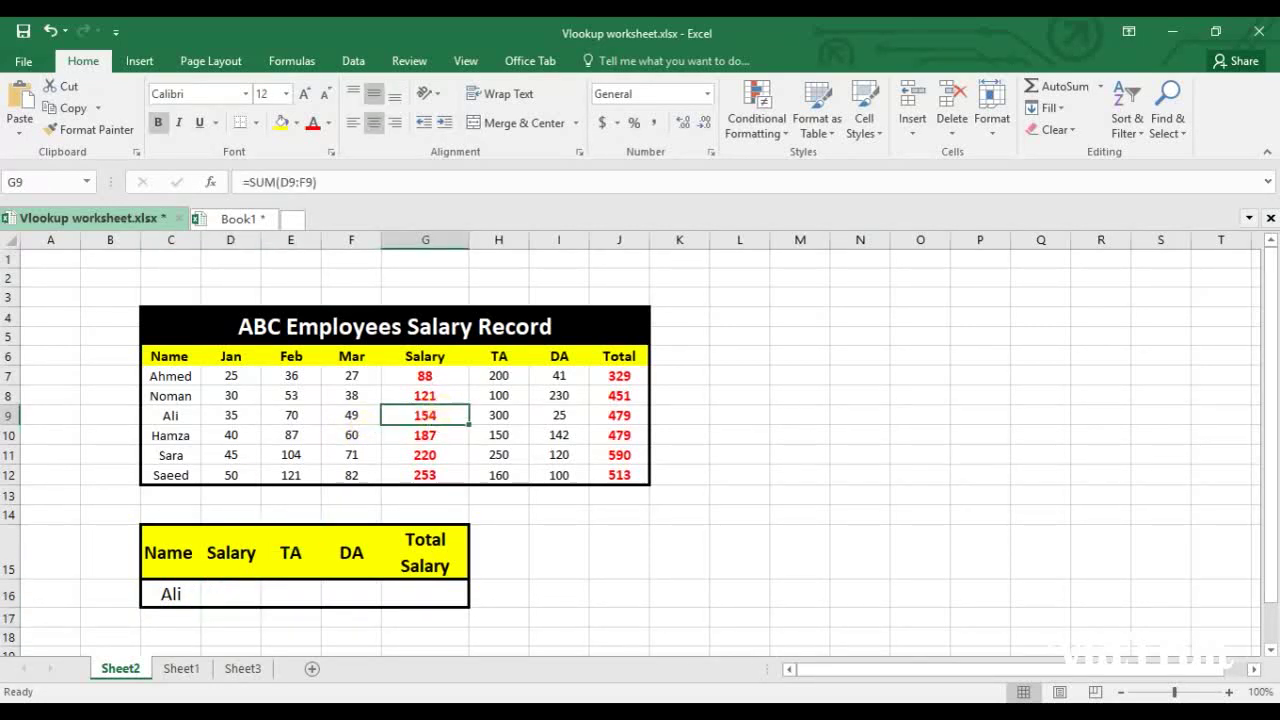
click(230, 595)
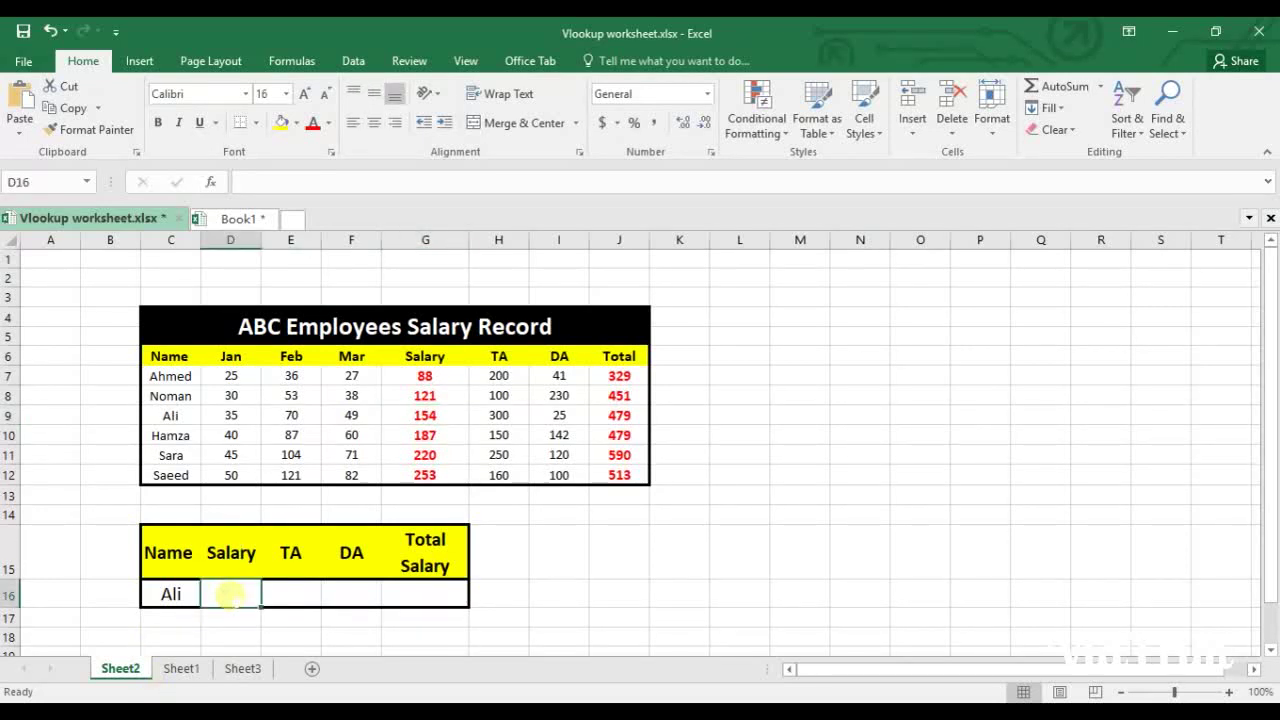
click(170, 594)
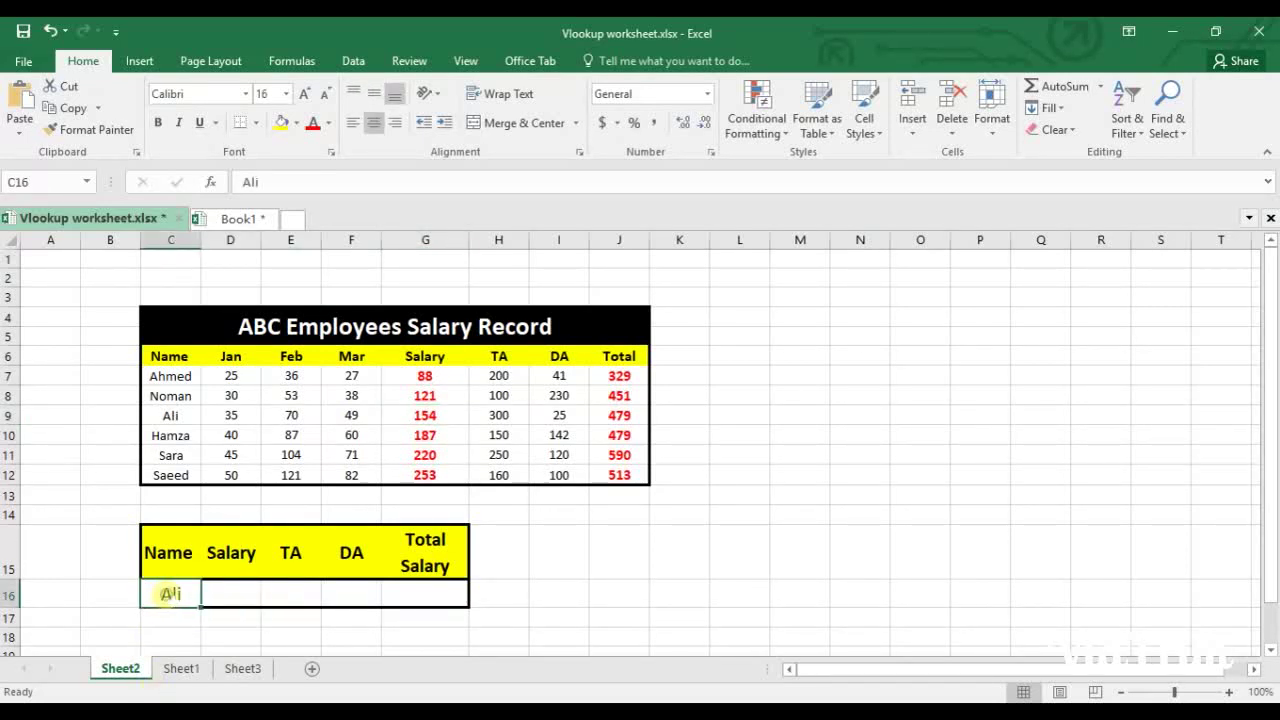
key(BackSpace)
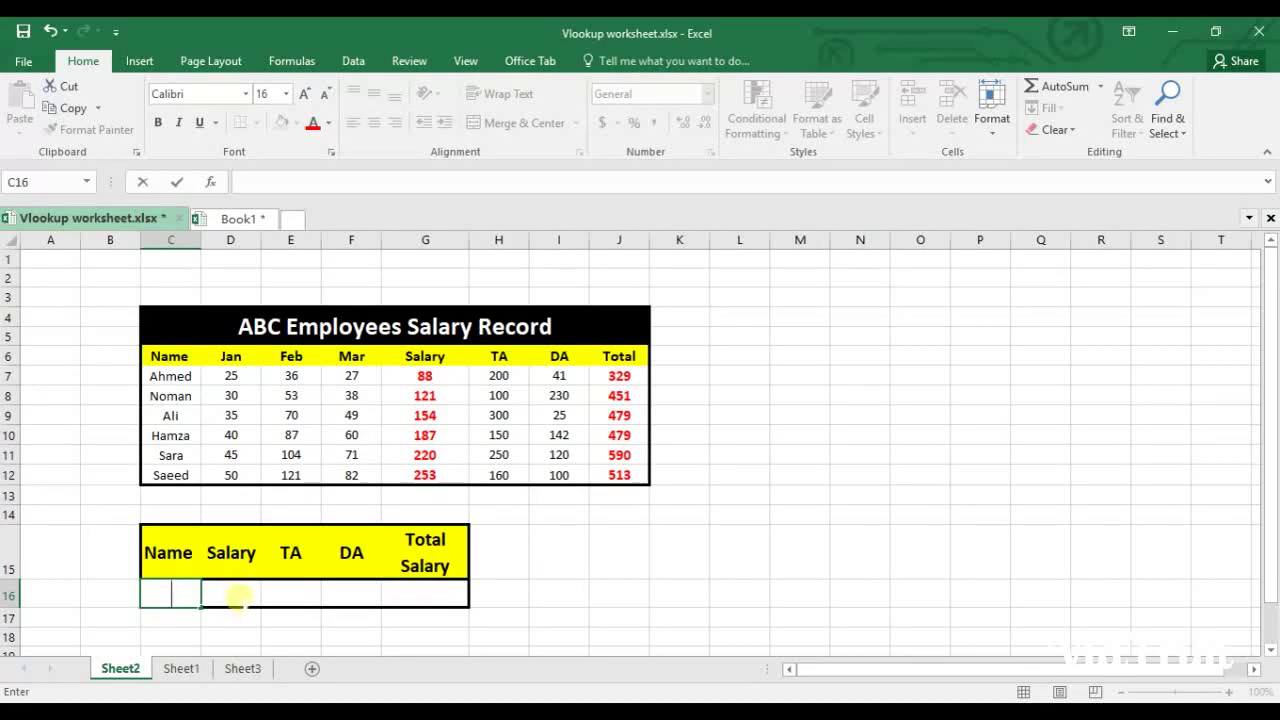
Enter =VLOOKUP(C16,C6:J12,5,0) in the Salary cell D16 of the lower lookup table
click(234, 594)
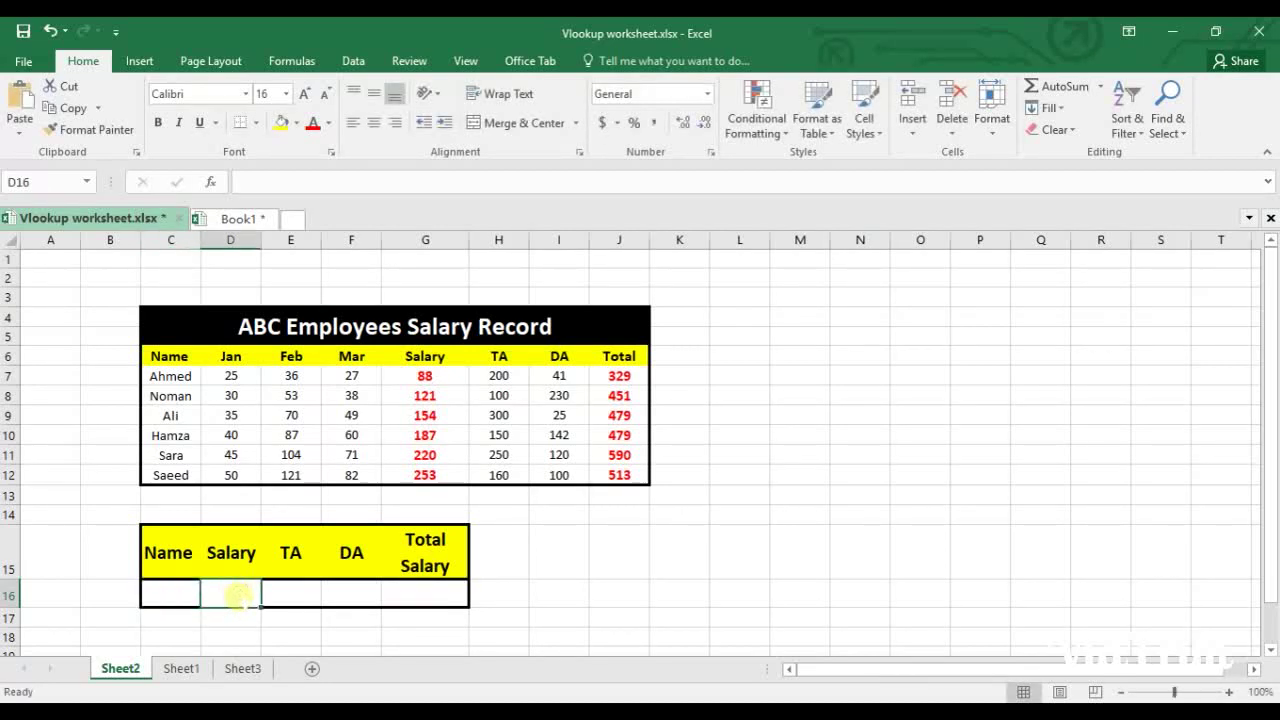
text(=)
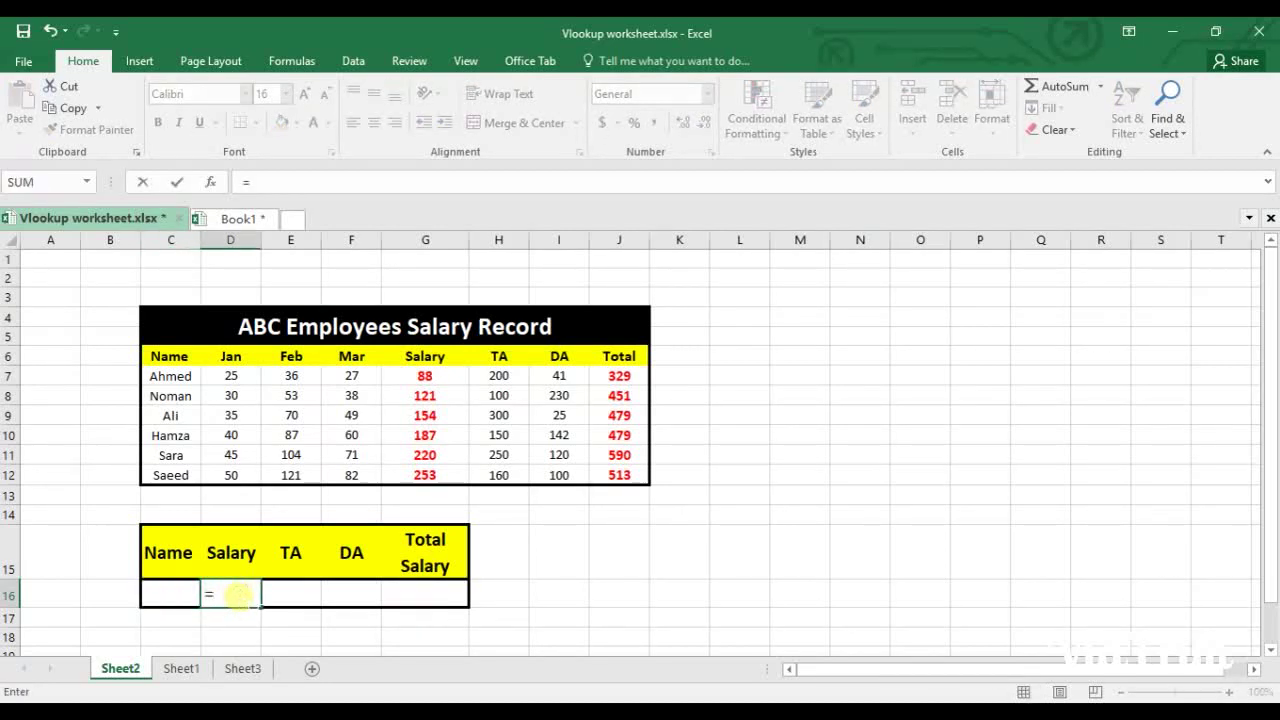
text(vlookup)
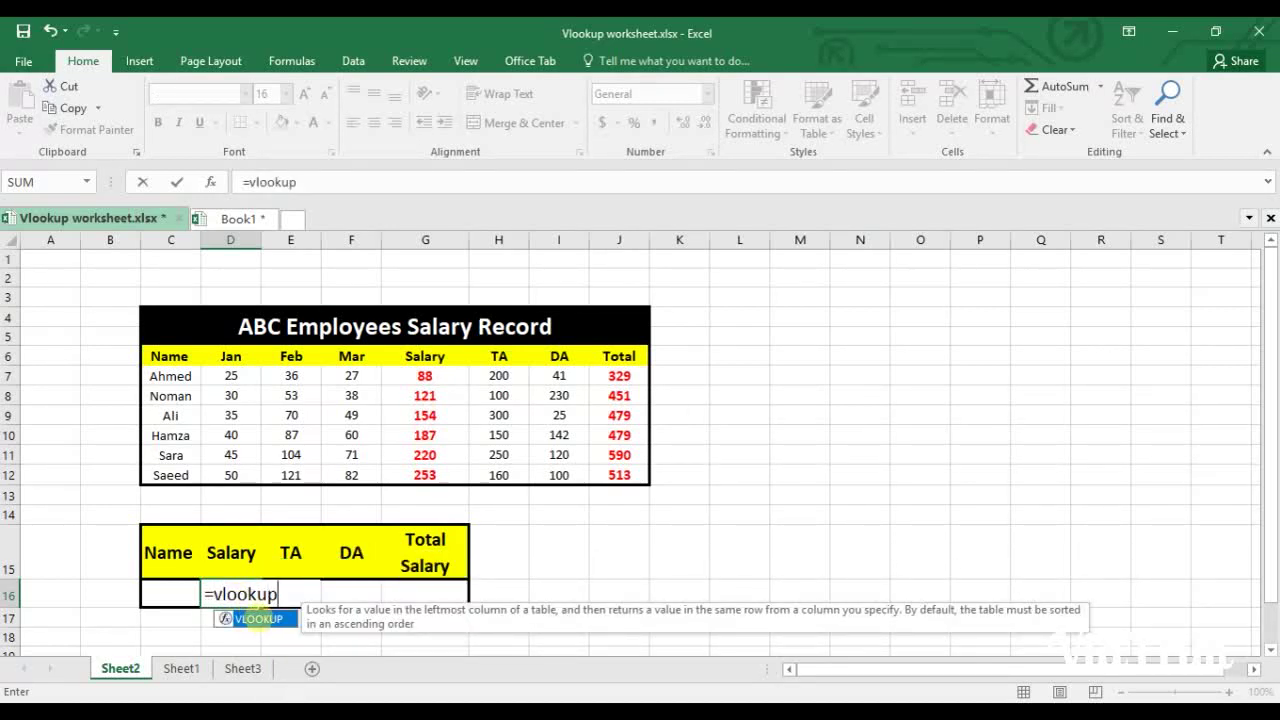
double_click(256, 619)
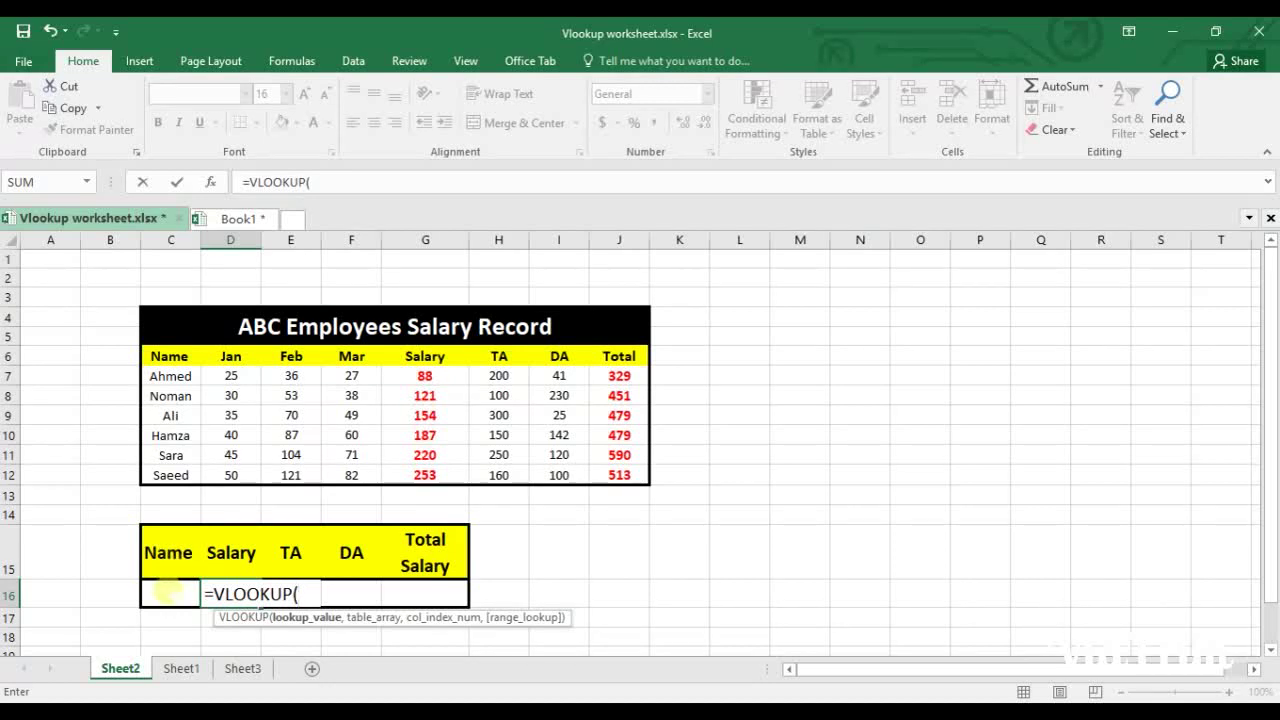
click(168, 592)
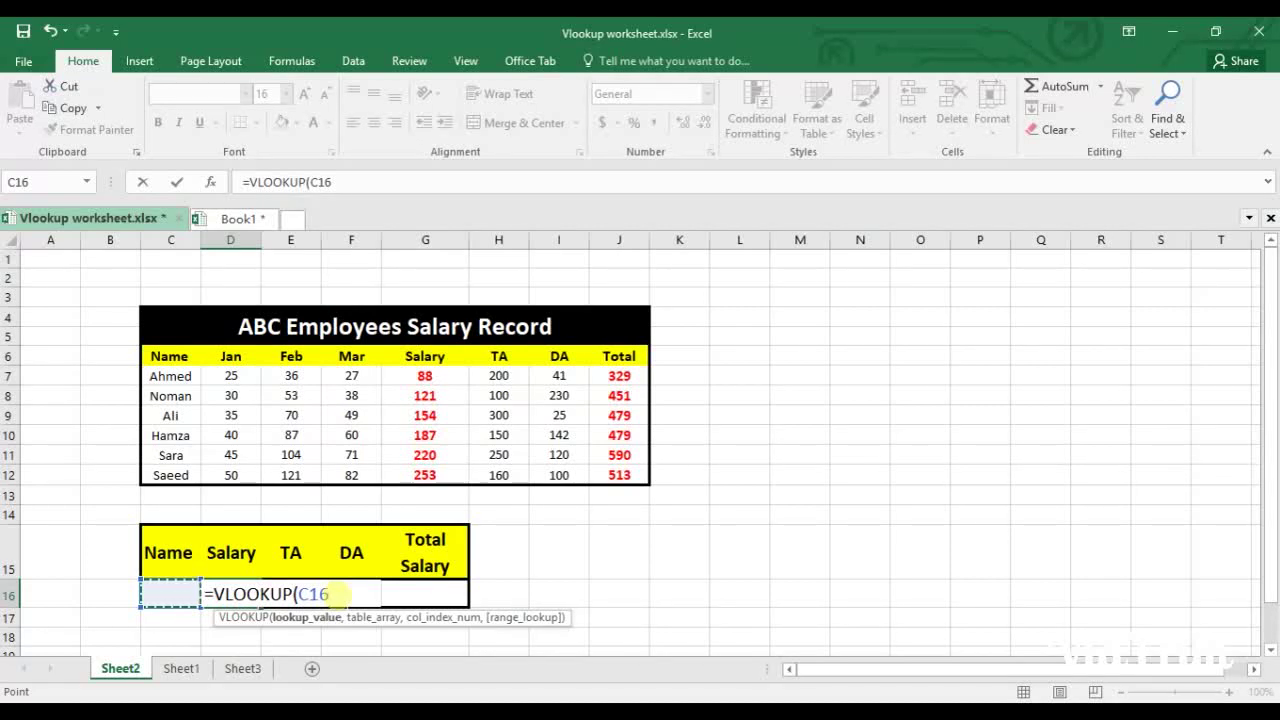
text(,)
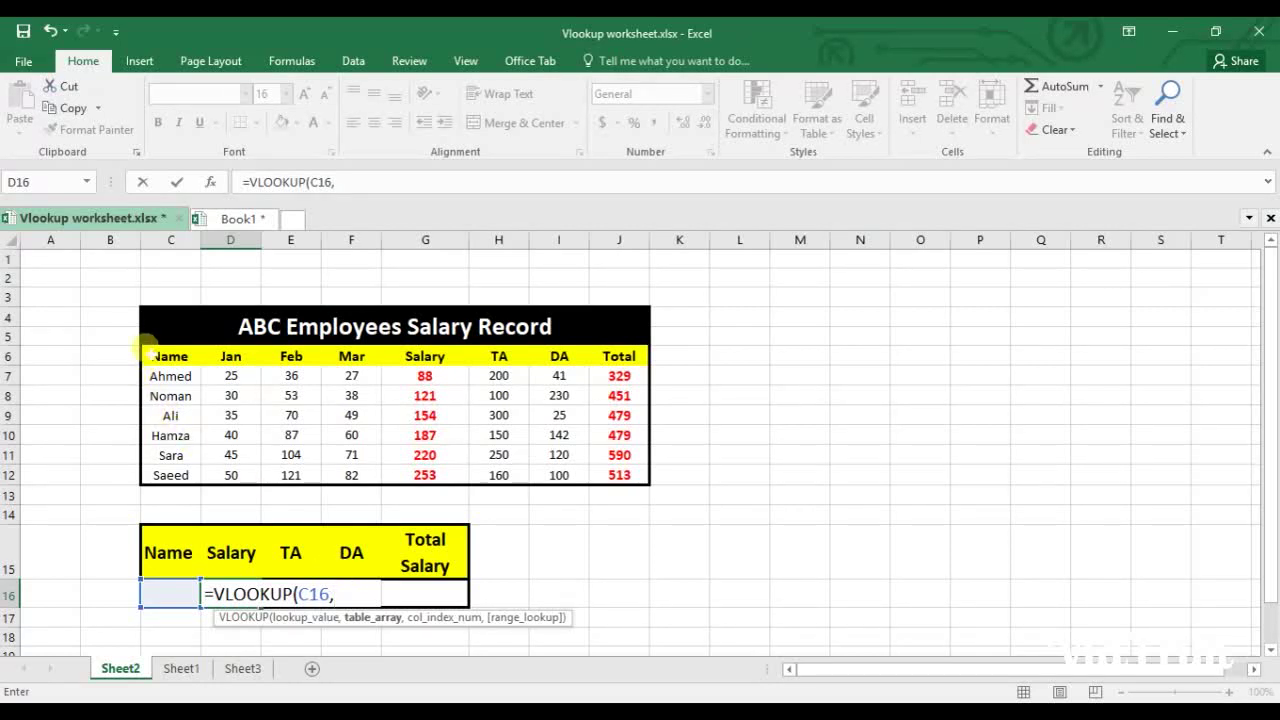
drag(145, 346, 620, 475)
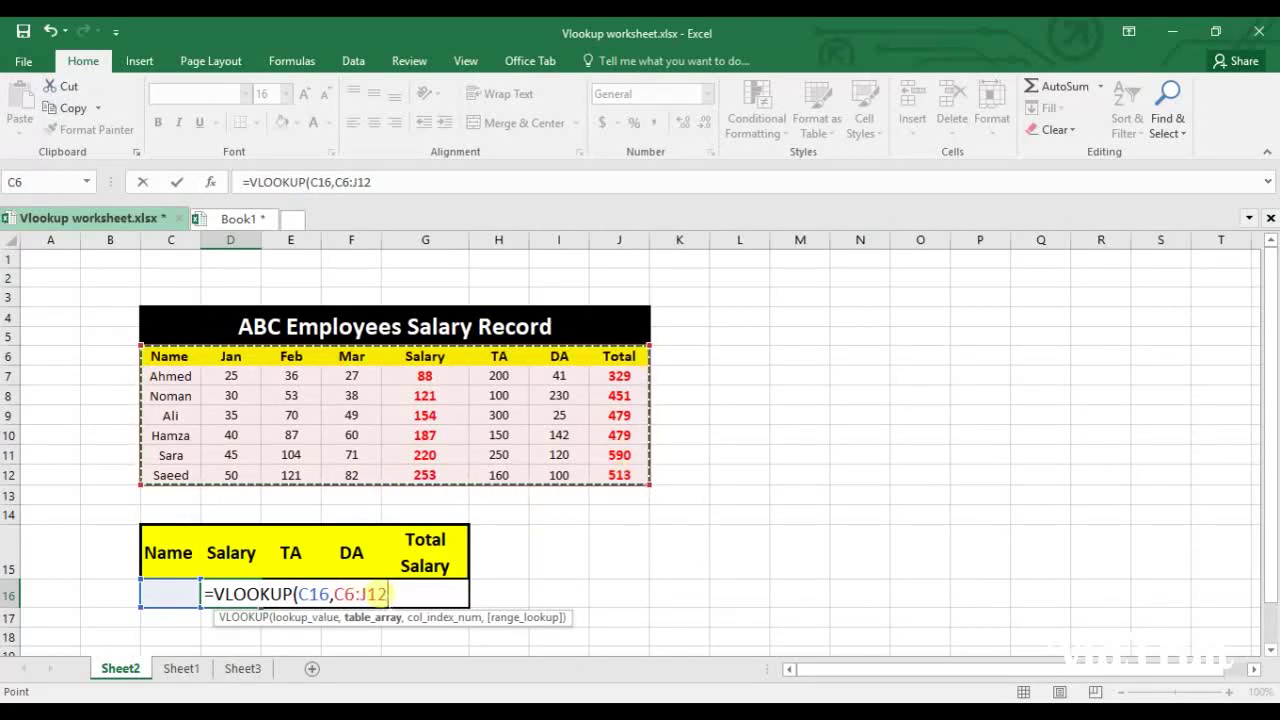
text(,5)
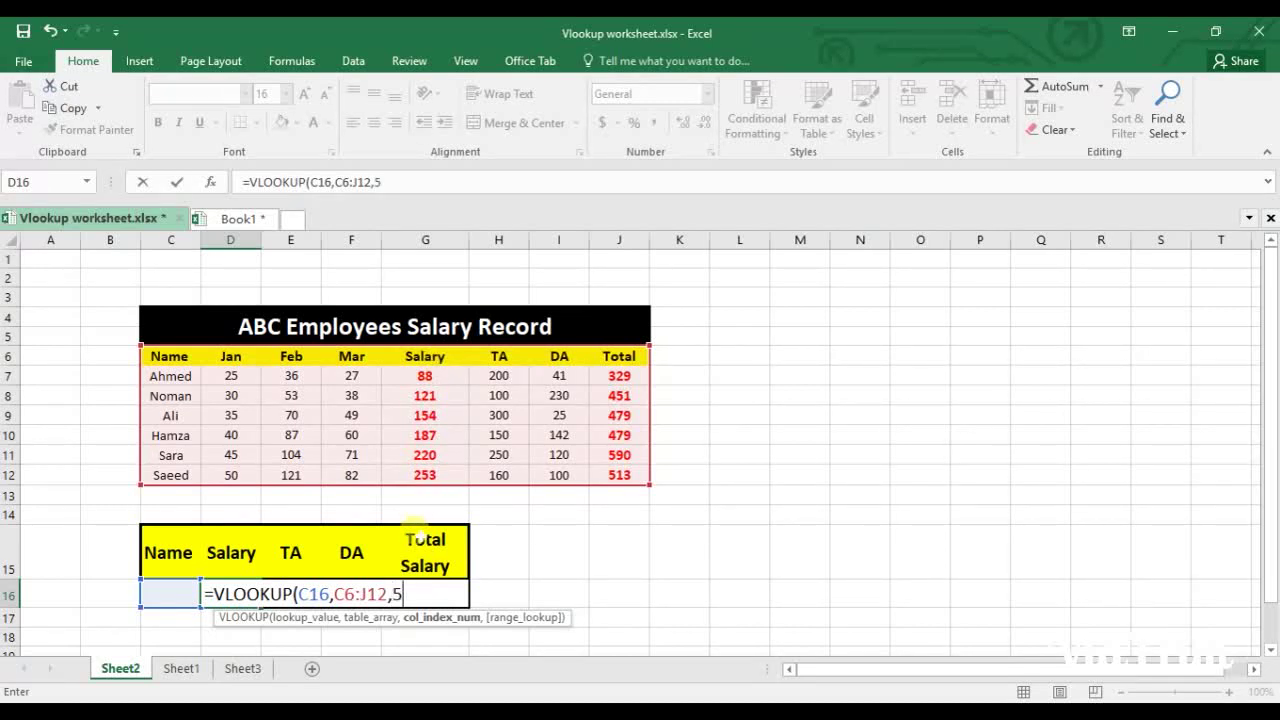
text(,)
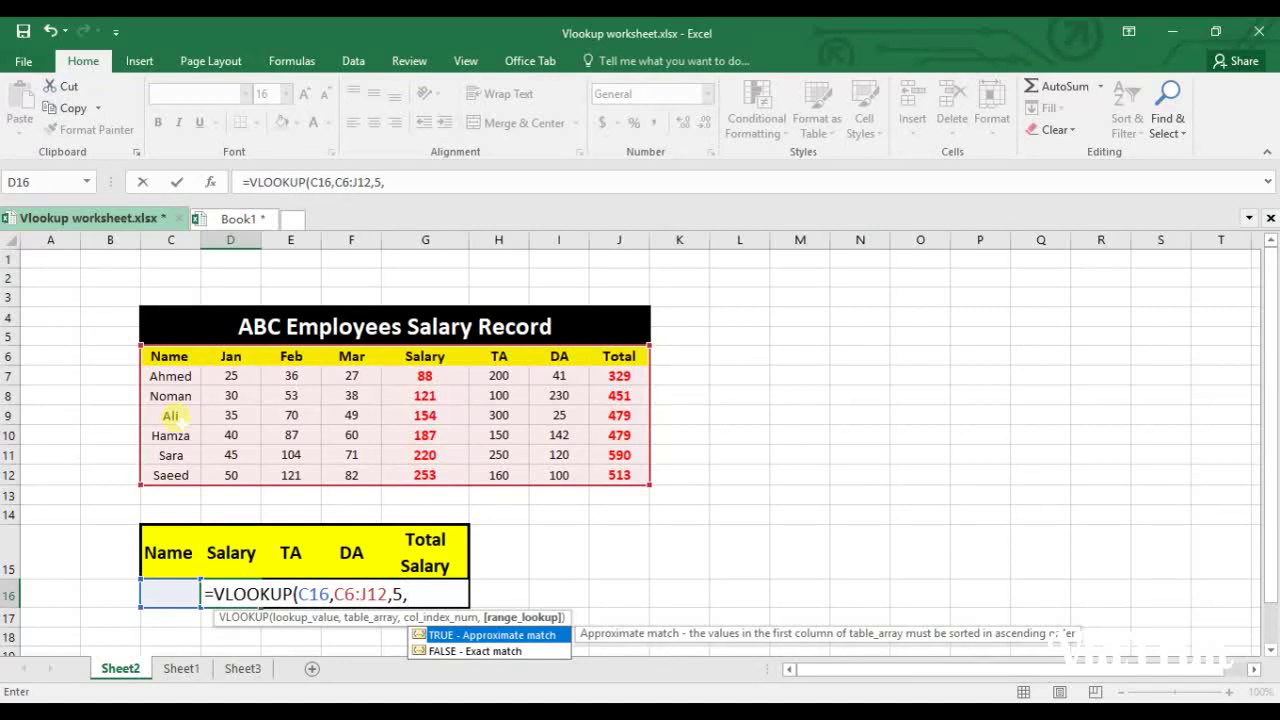
text(0))
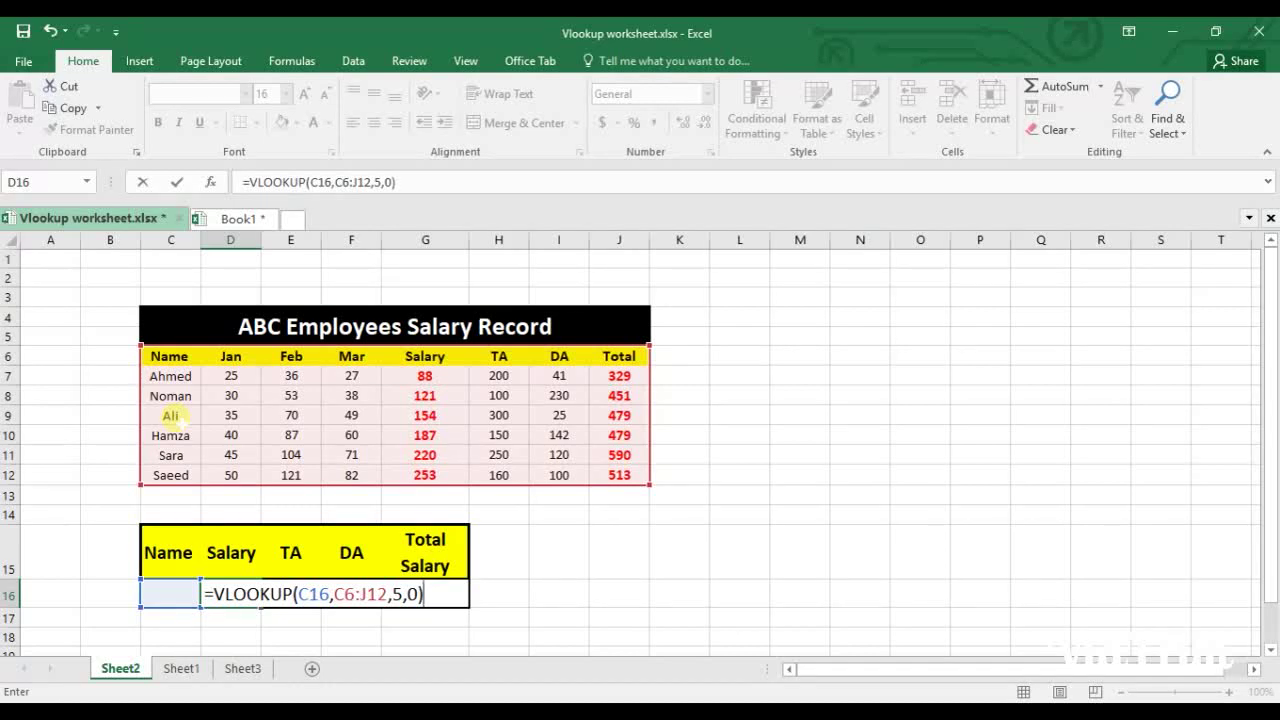
key(Return)
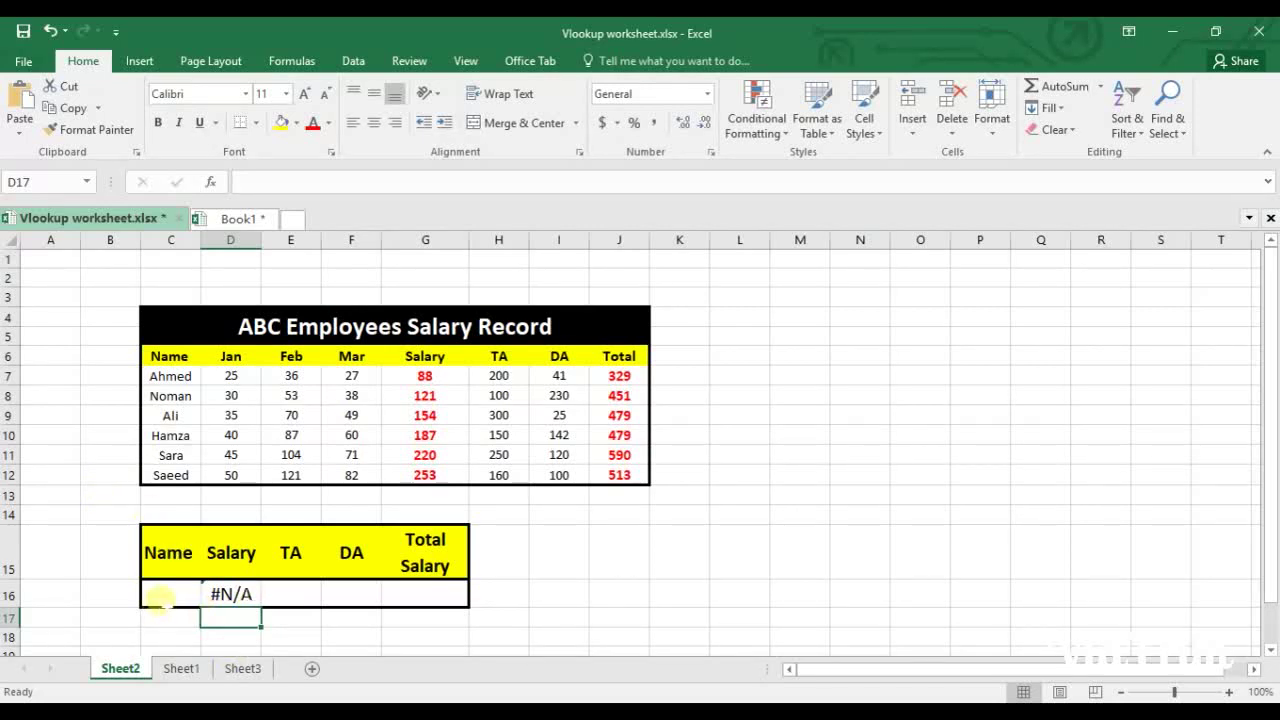
Enter the third listed employee's name in C16 and compare the Salary lookup in D16 with the record's G9
click(165, 595)
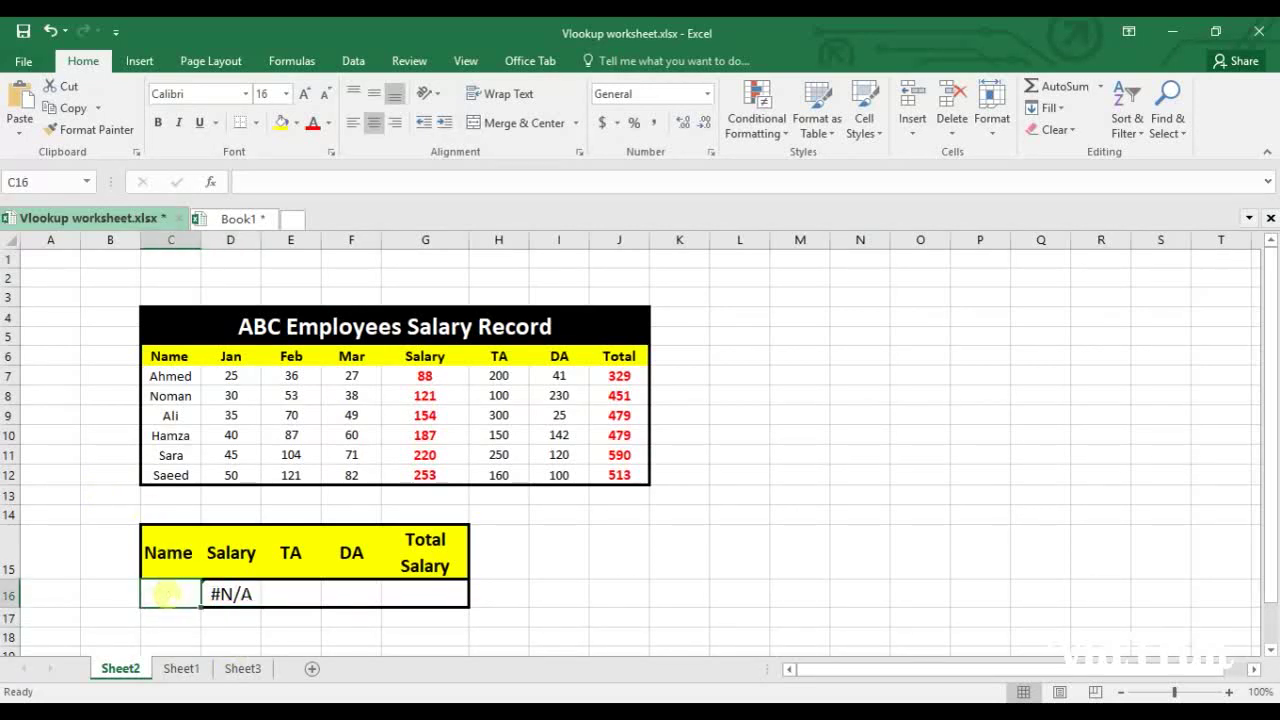
text(Ali)
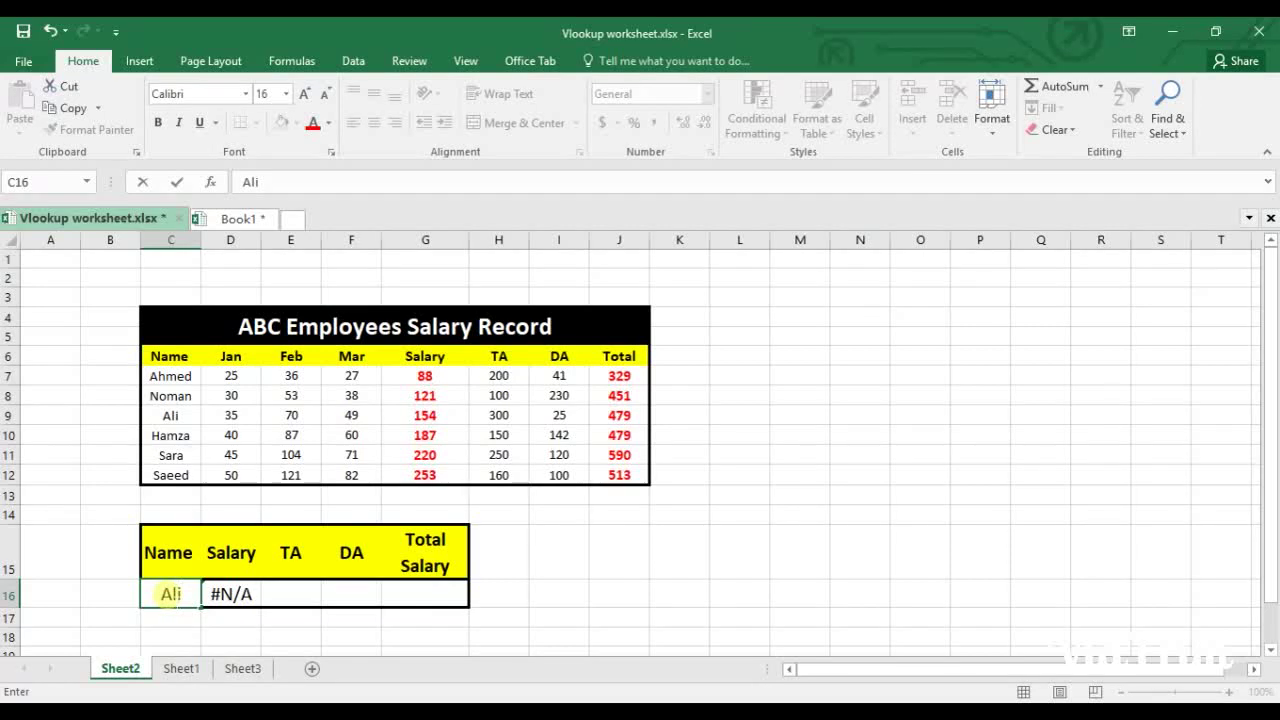
key(Return)
click(245, 595)
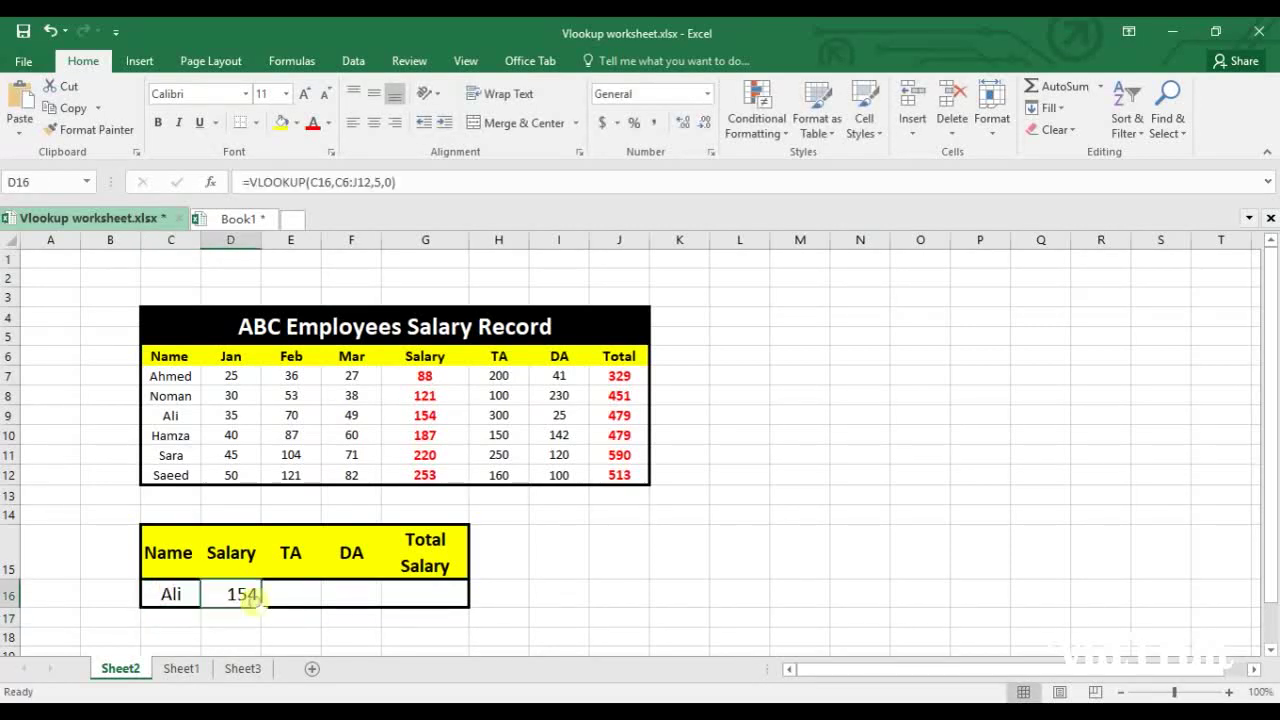
click(425, 415)
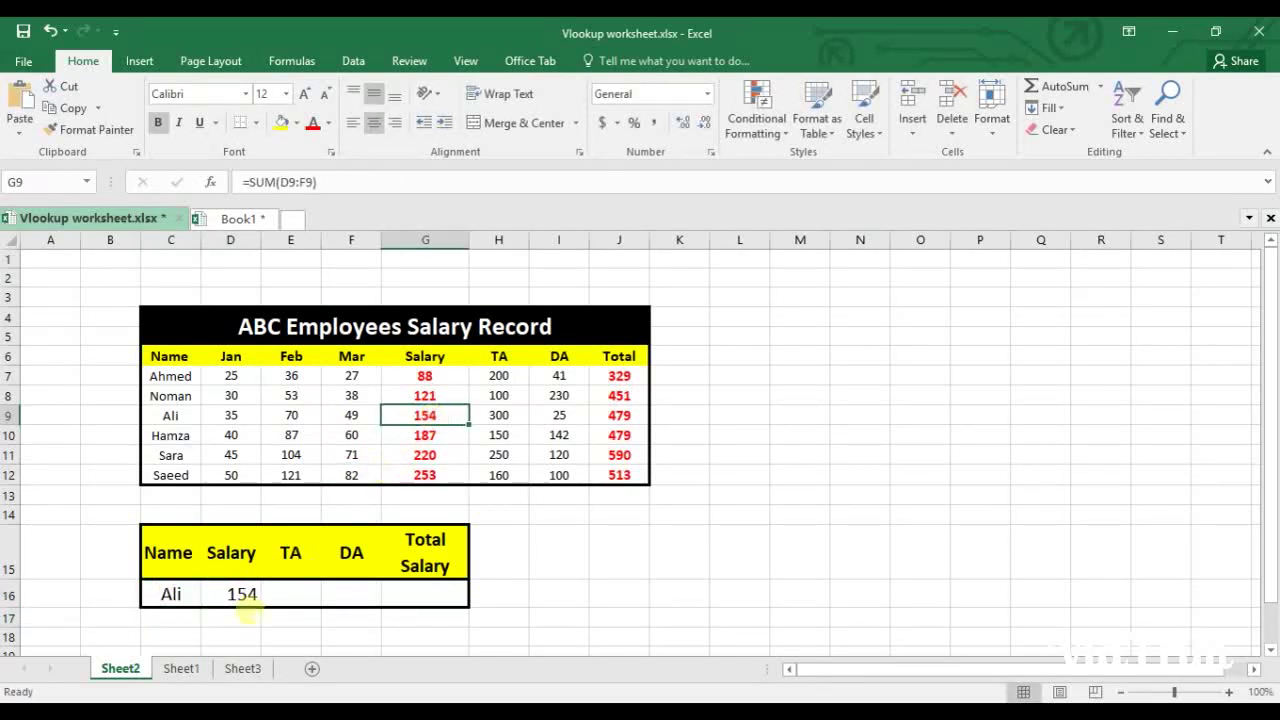
click(242, 594)
Replace the name in C16 with the second listed employee's and widen column D slightly
click(171, 594)
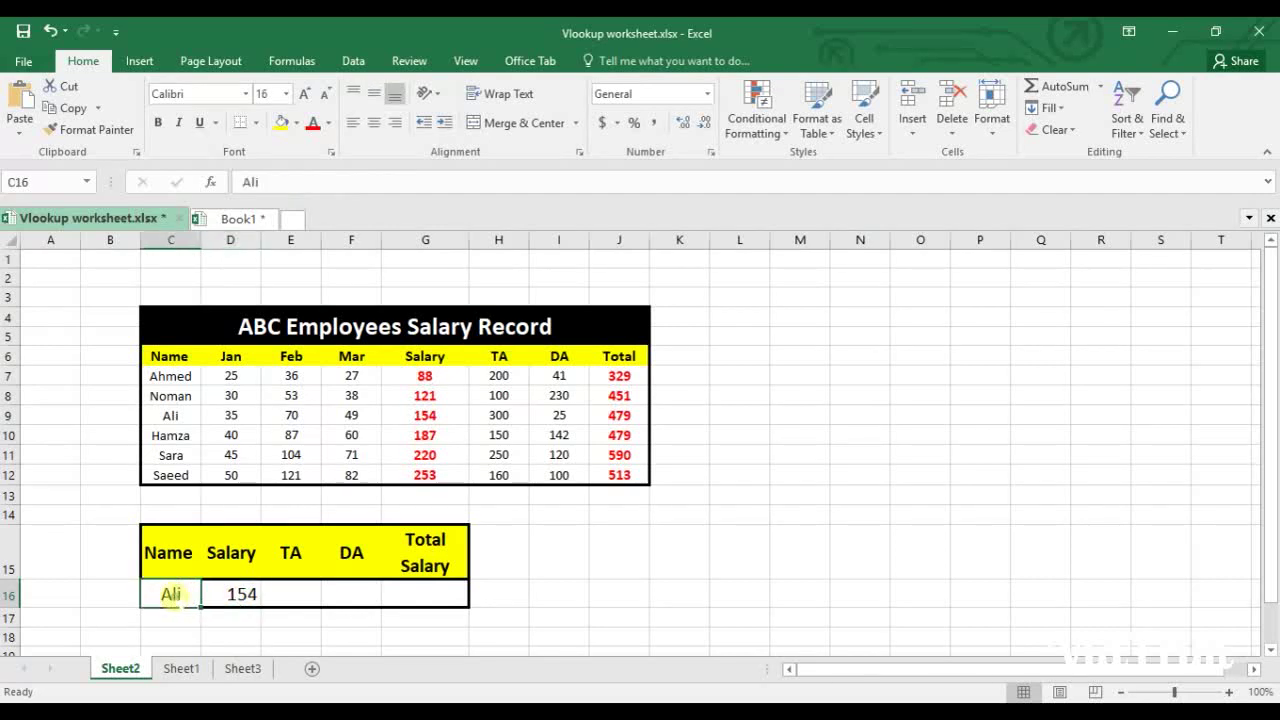
text(Noman)
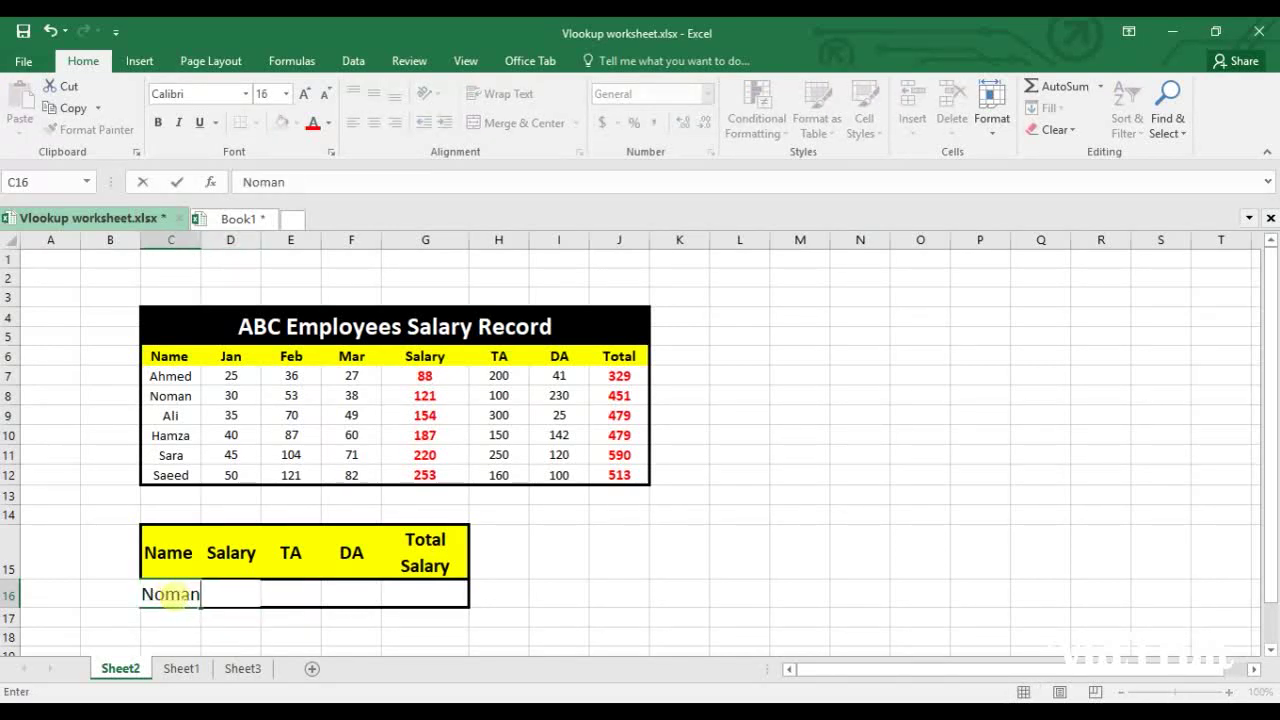
key(Return)
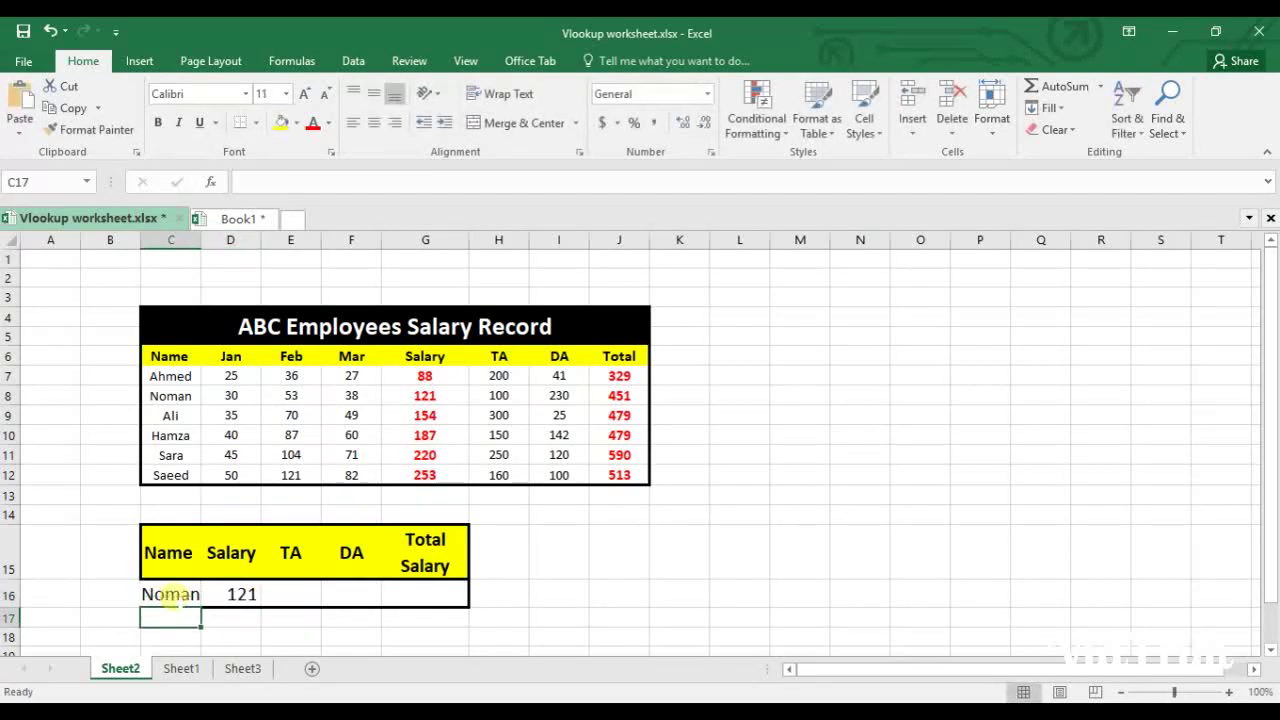
click(242, 594)
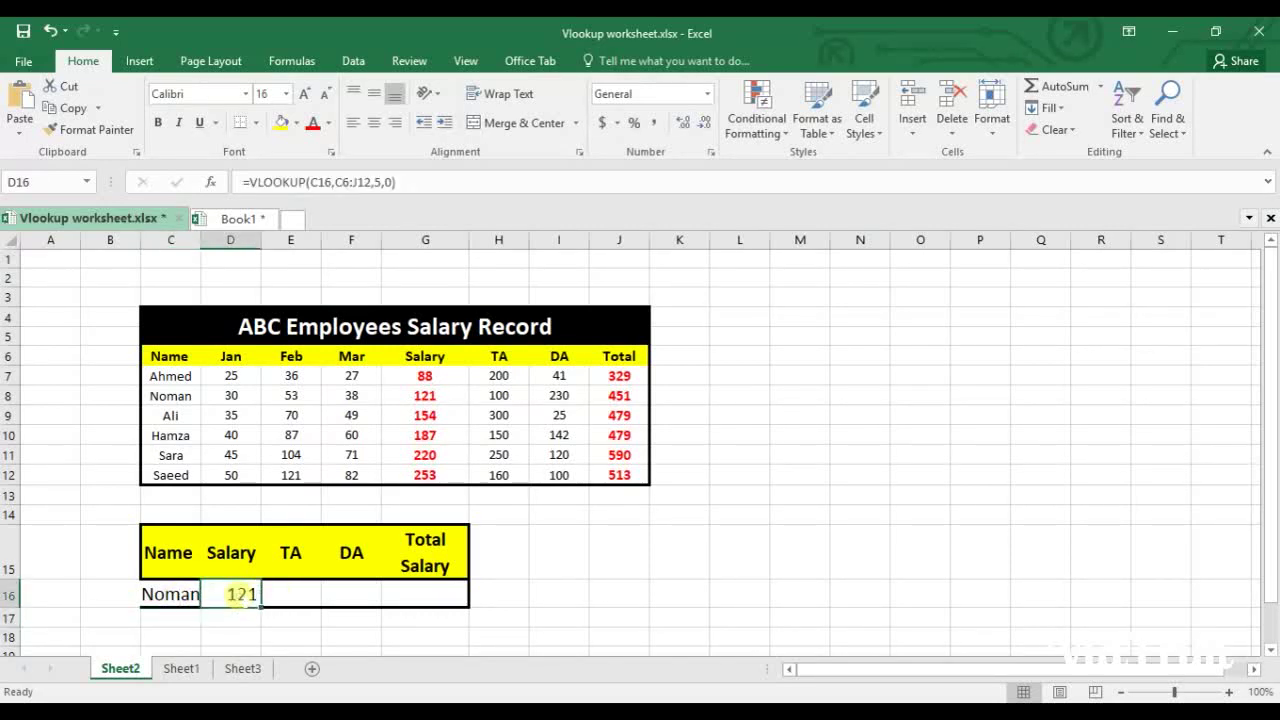
drag(261, 240, 274, 240)
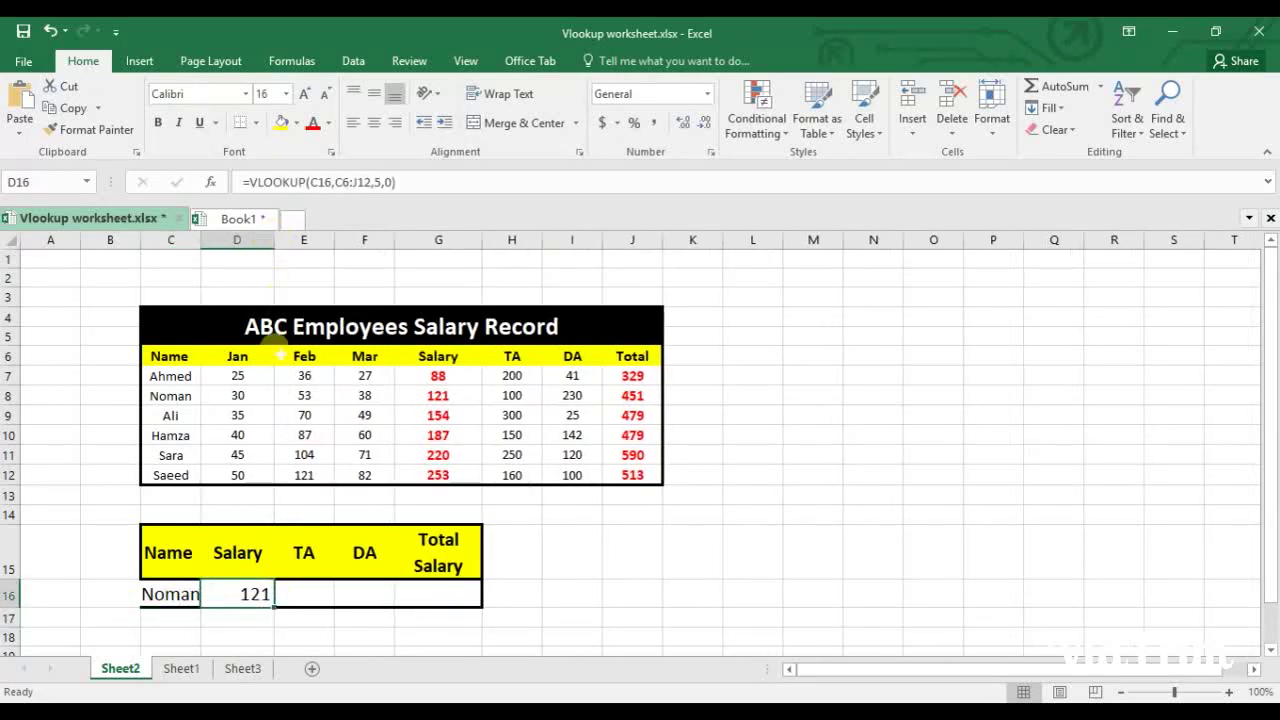
Enter the fifth listed employee's name in C16 and check the Salary lookup against the record's G11
click(185, 591)
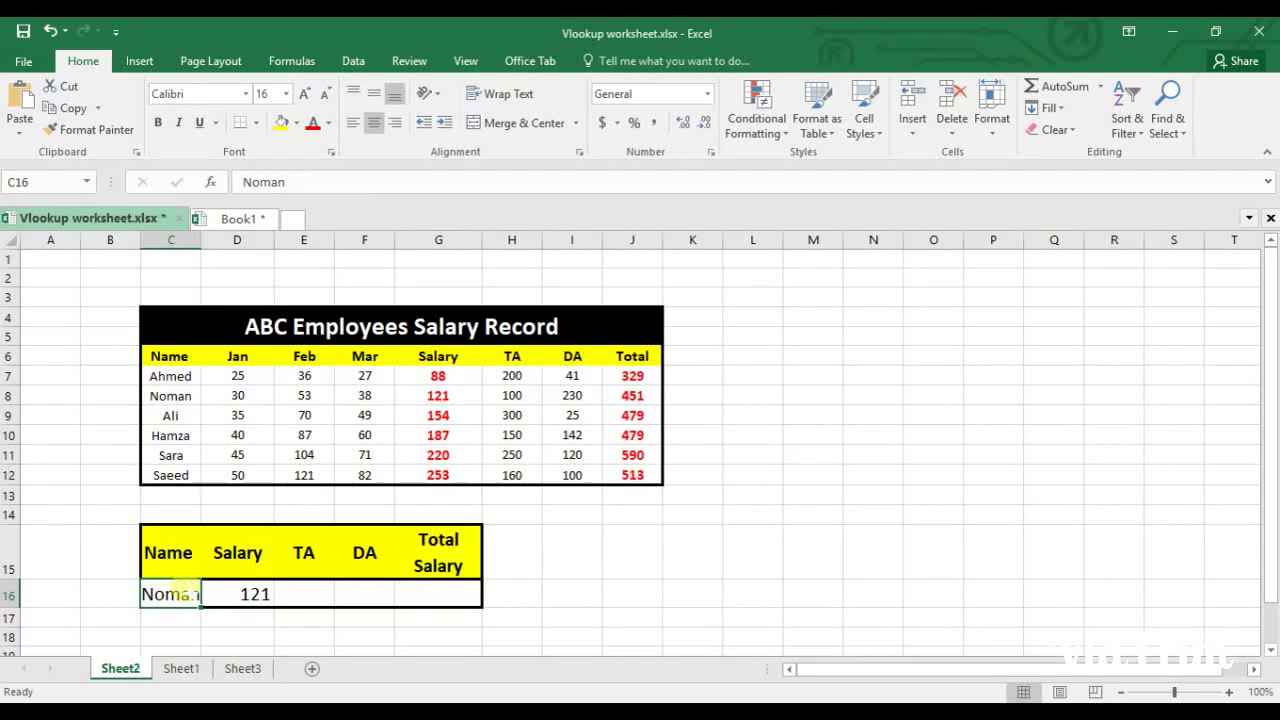
text(Saa)
key(BackSpace)
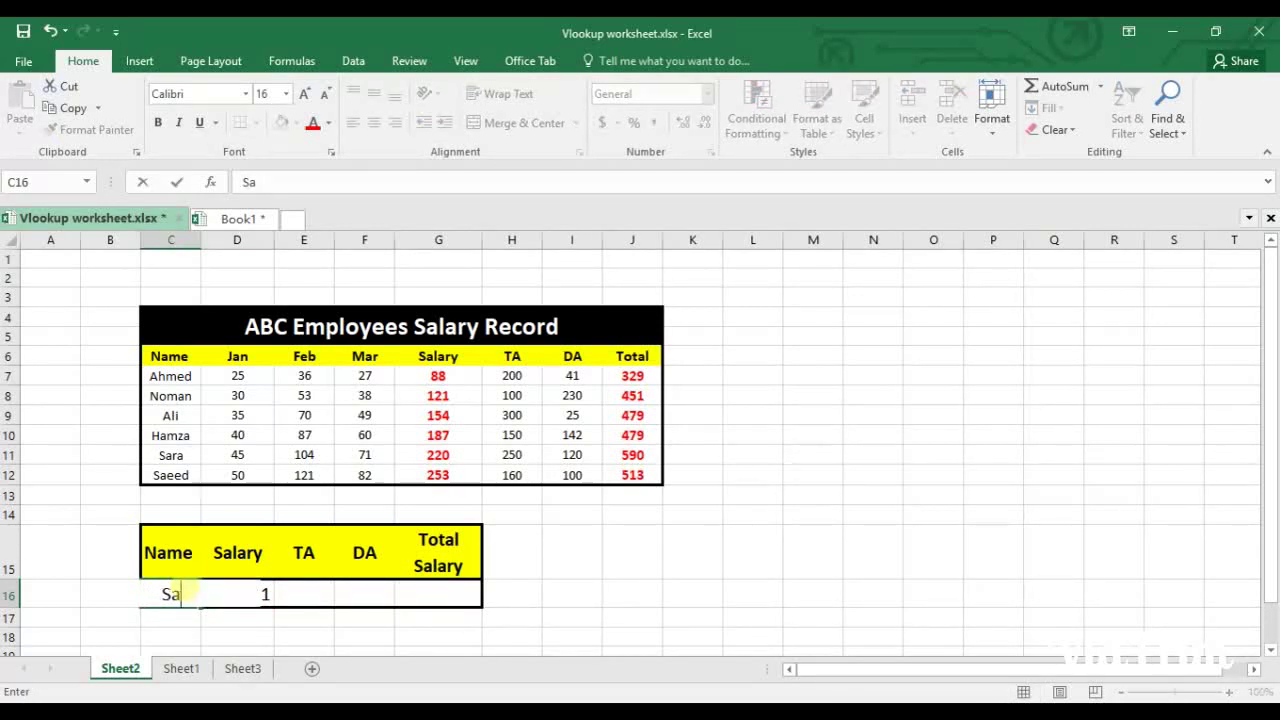
text(ra)
key(Return)
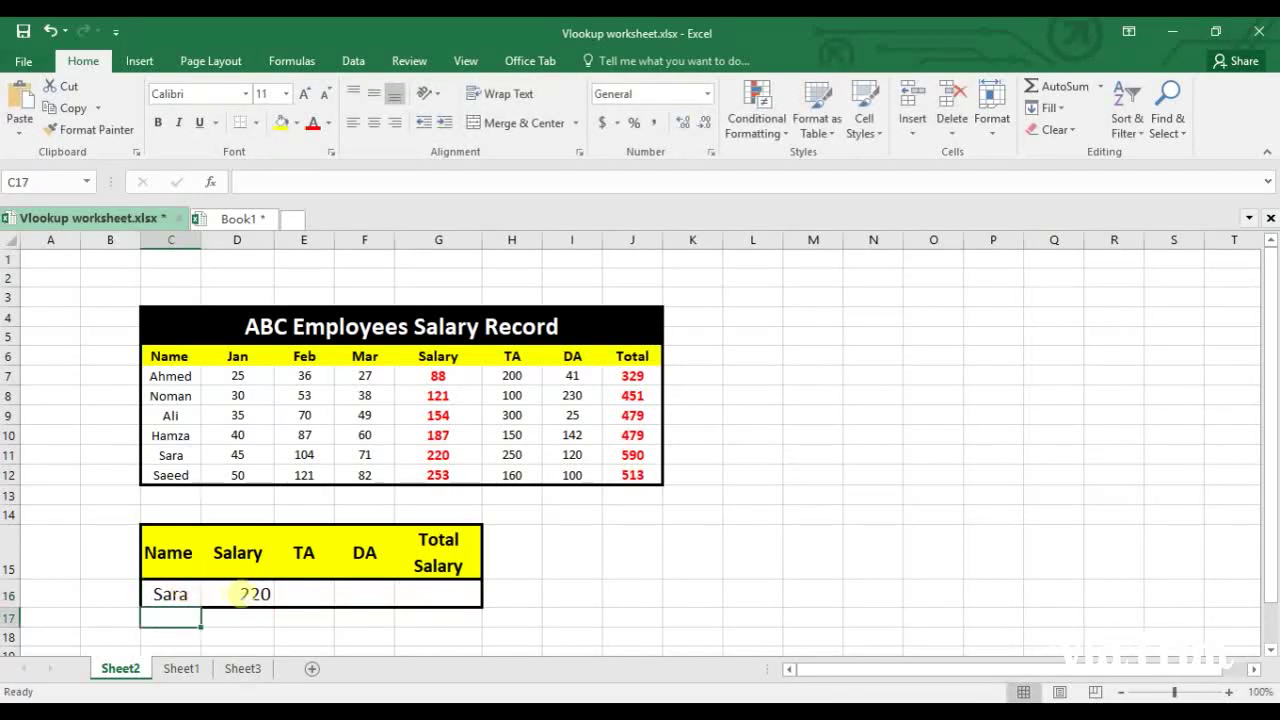
click(248, 595)
click(438, 455)
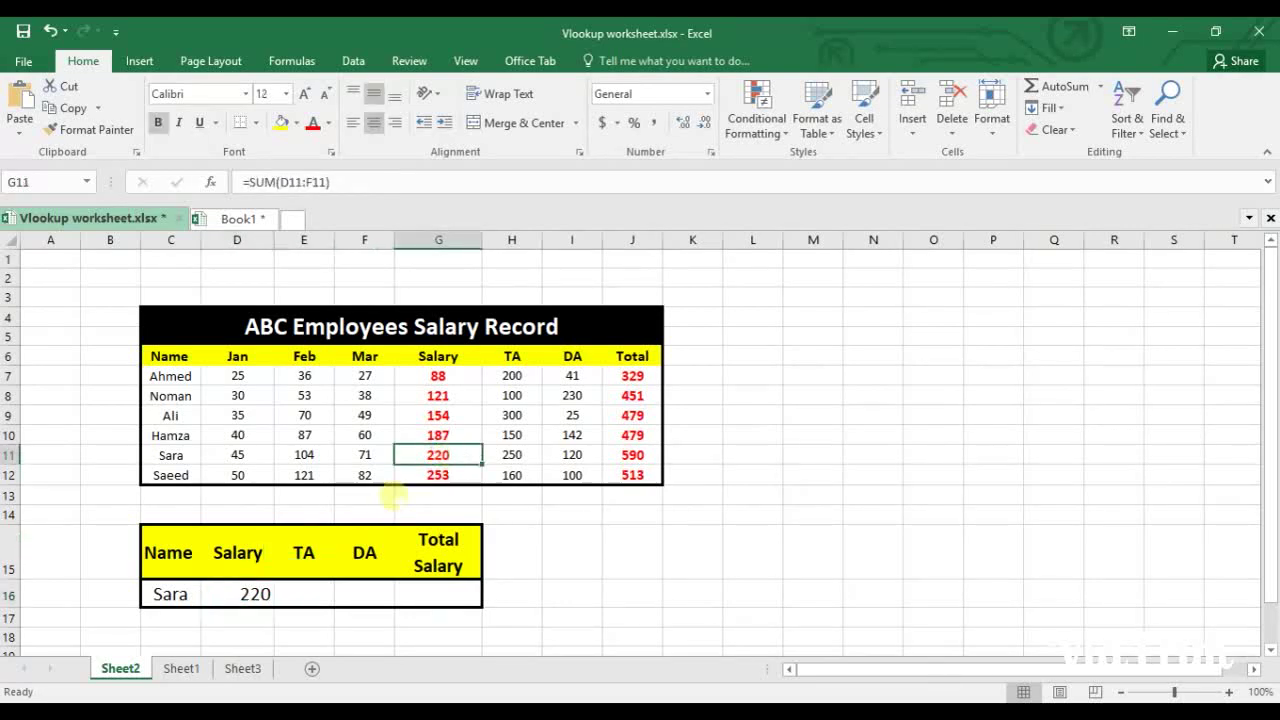
Enter the last listed employee's name in C16 and check the D16 lookup against the salary record table
click(170, 594)
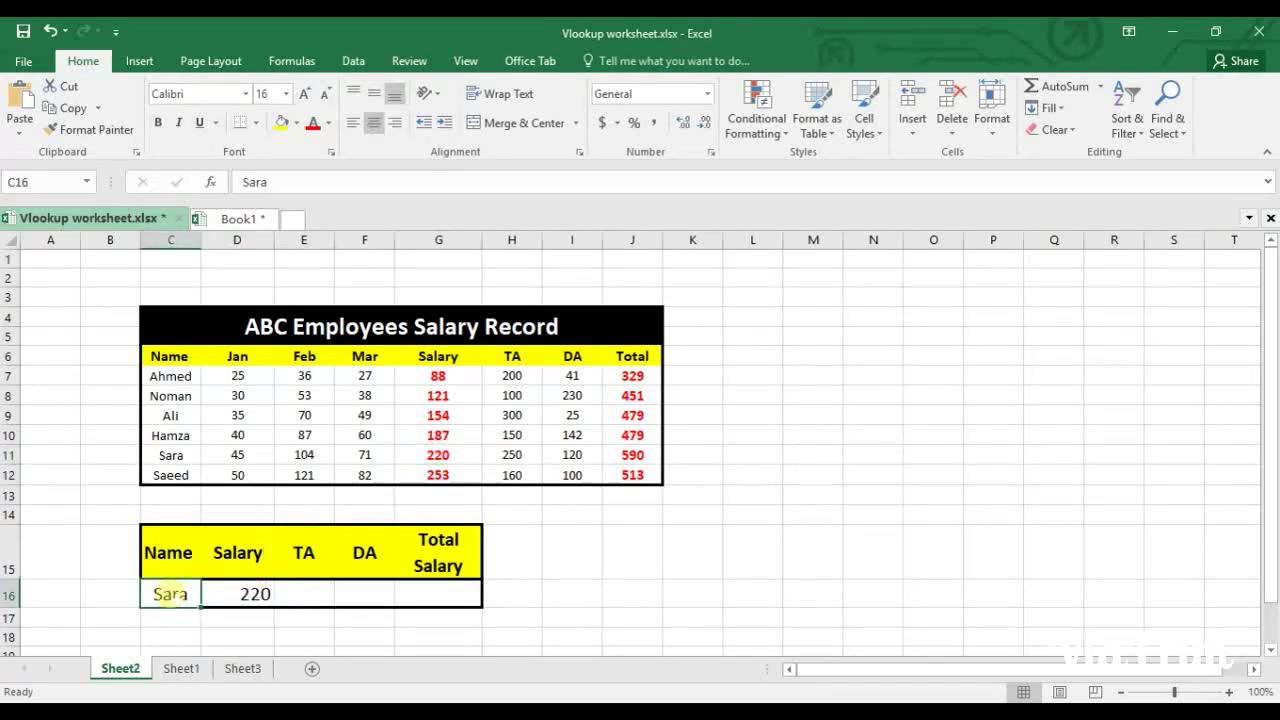
text(Saeed)
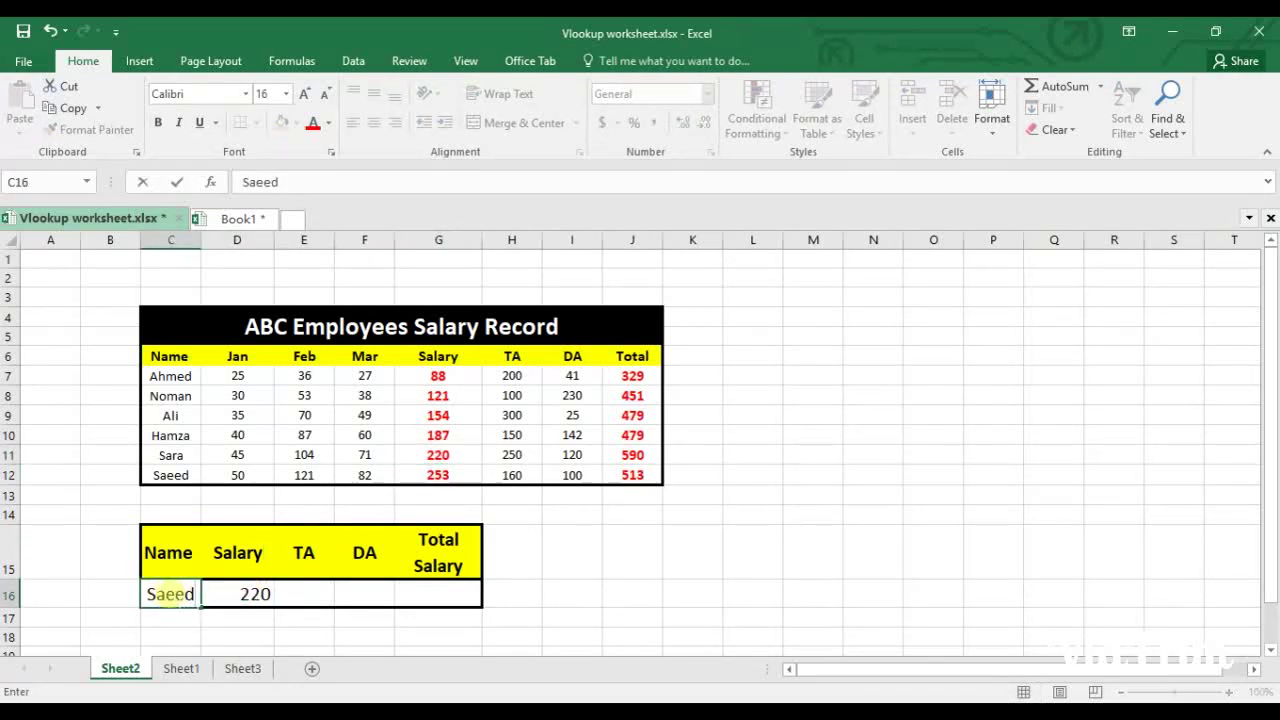
key(Return)
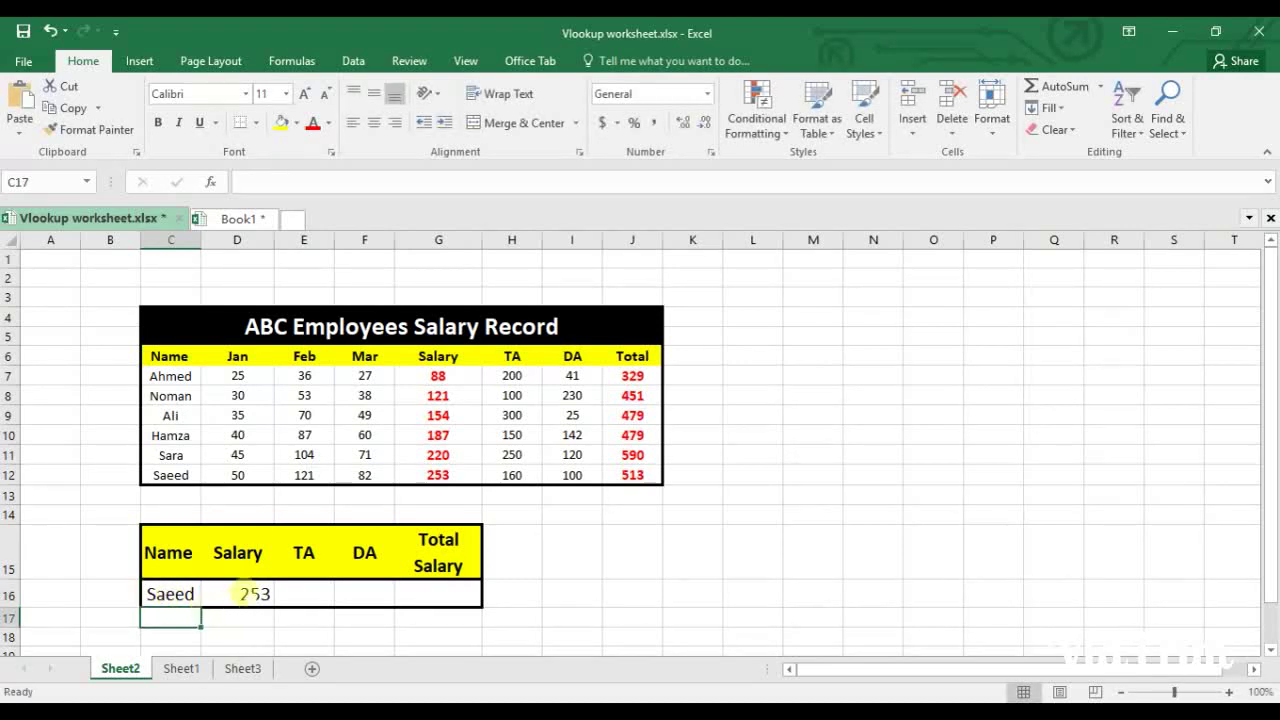
click(244, 594)
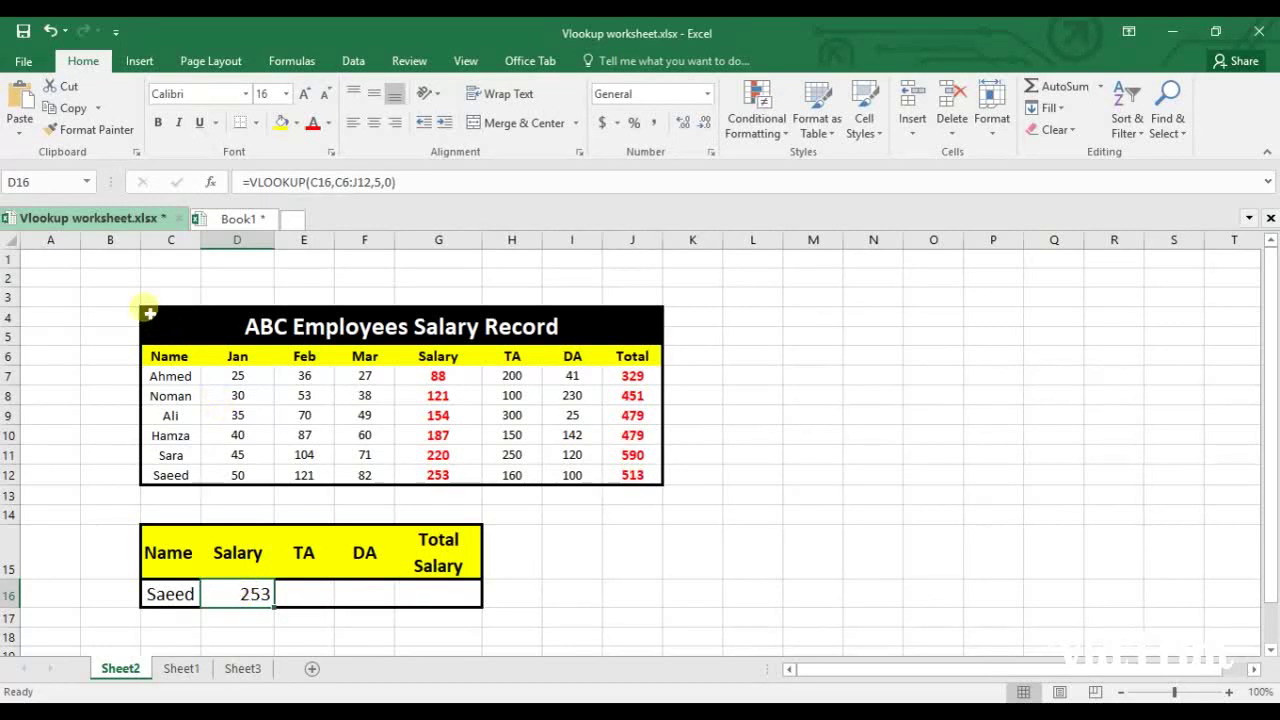
drag(149, 314, 507, 477)
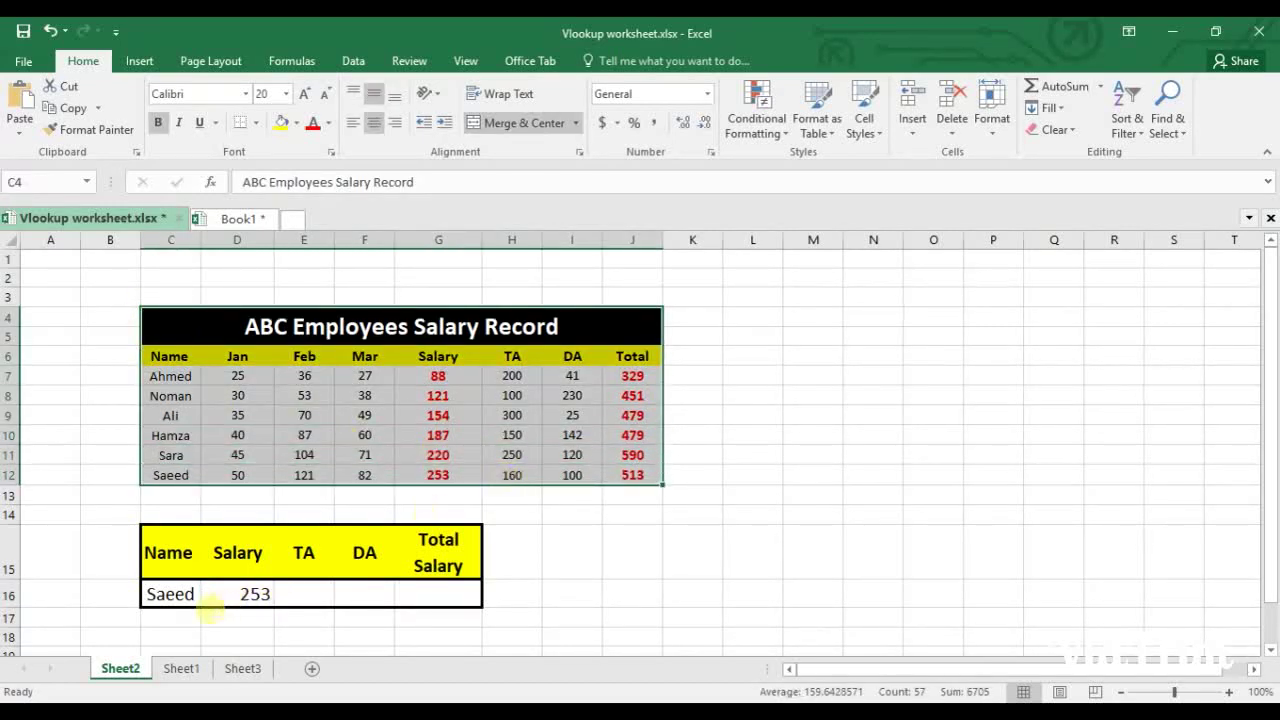
click(176, 595)
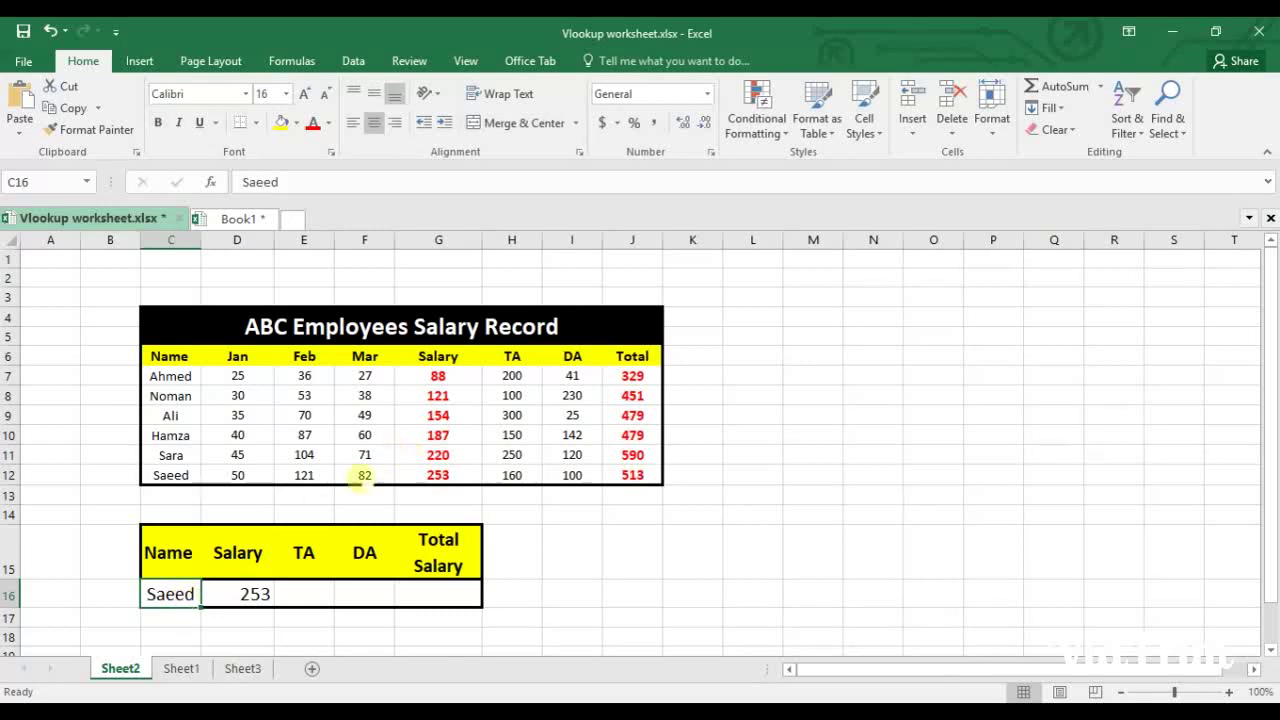
Try to fill the VLOOKUP formula from D16 across the TA, DA and Total Salary cells E16:G16
drag(247, 560, 430, 560)
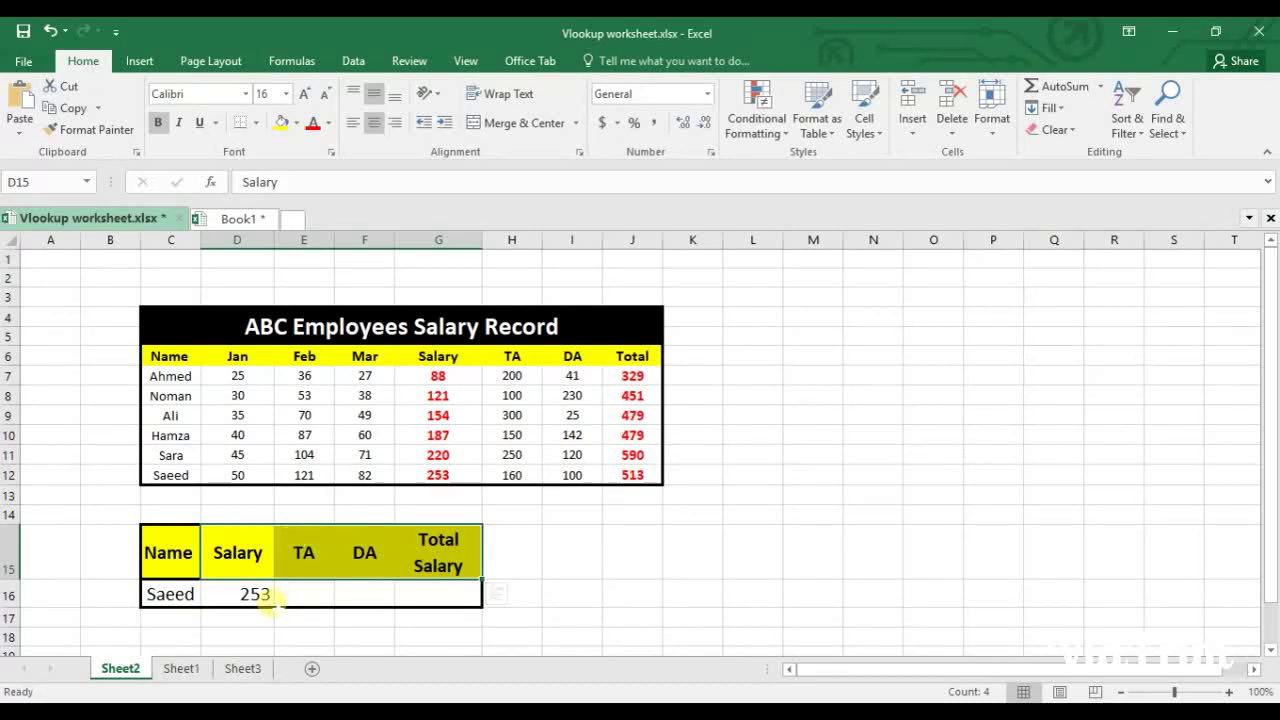
click(265, 598)
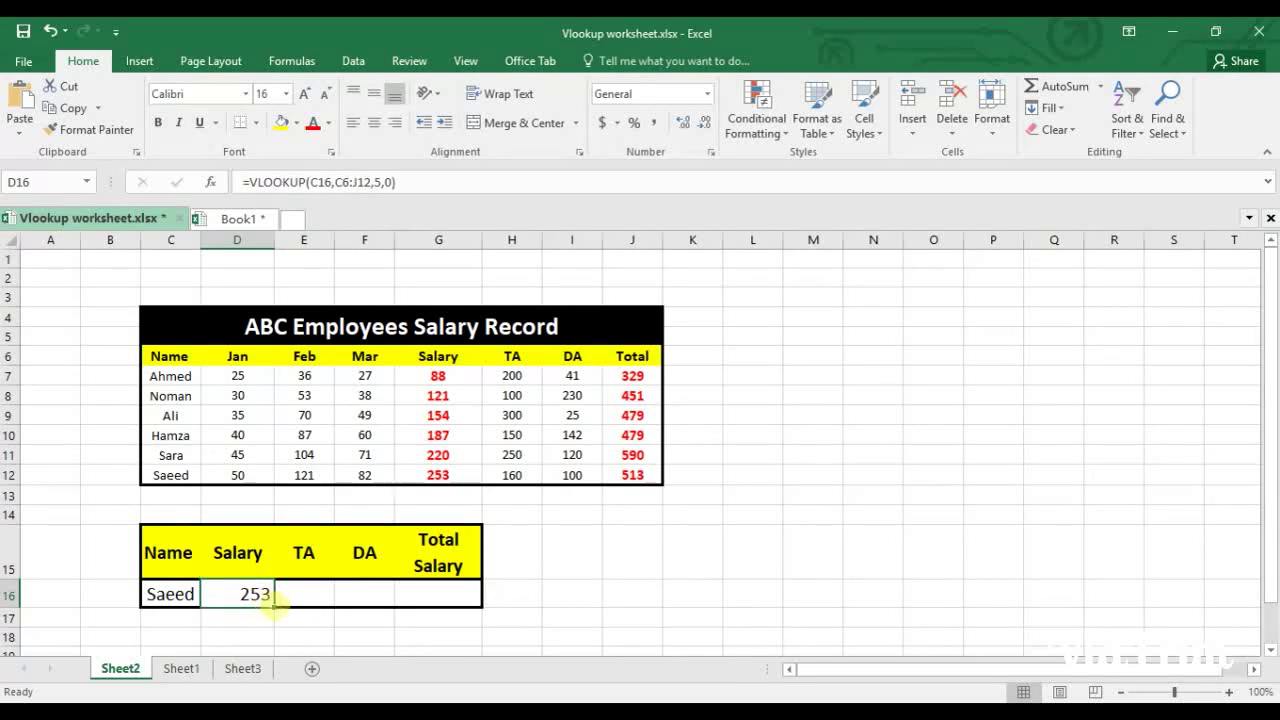
drag(270, 605, 460, 600)
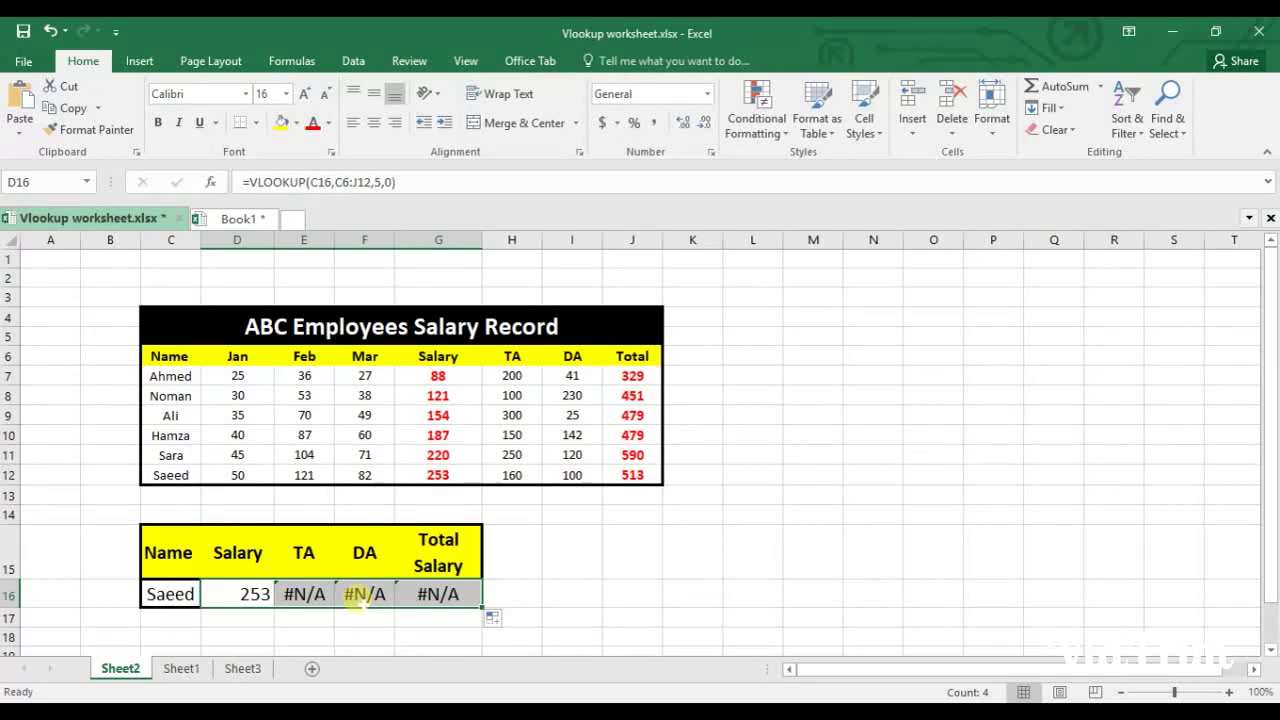
Clear the copied formulas from the TA, DA and Total Salary cells E16, F16 and G16
click(304, 596)
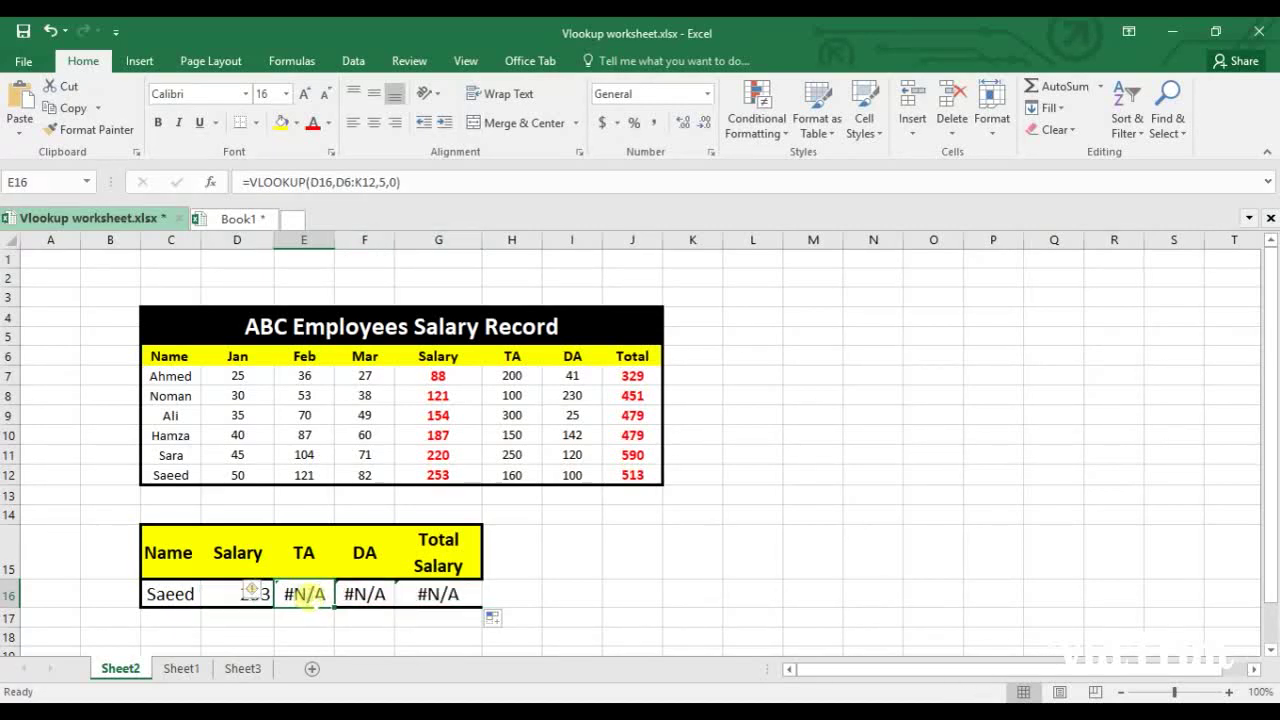
double_click(306, 596)
click(396, 630)
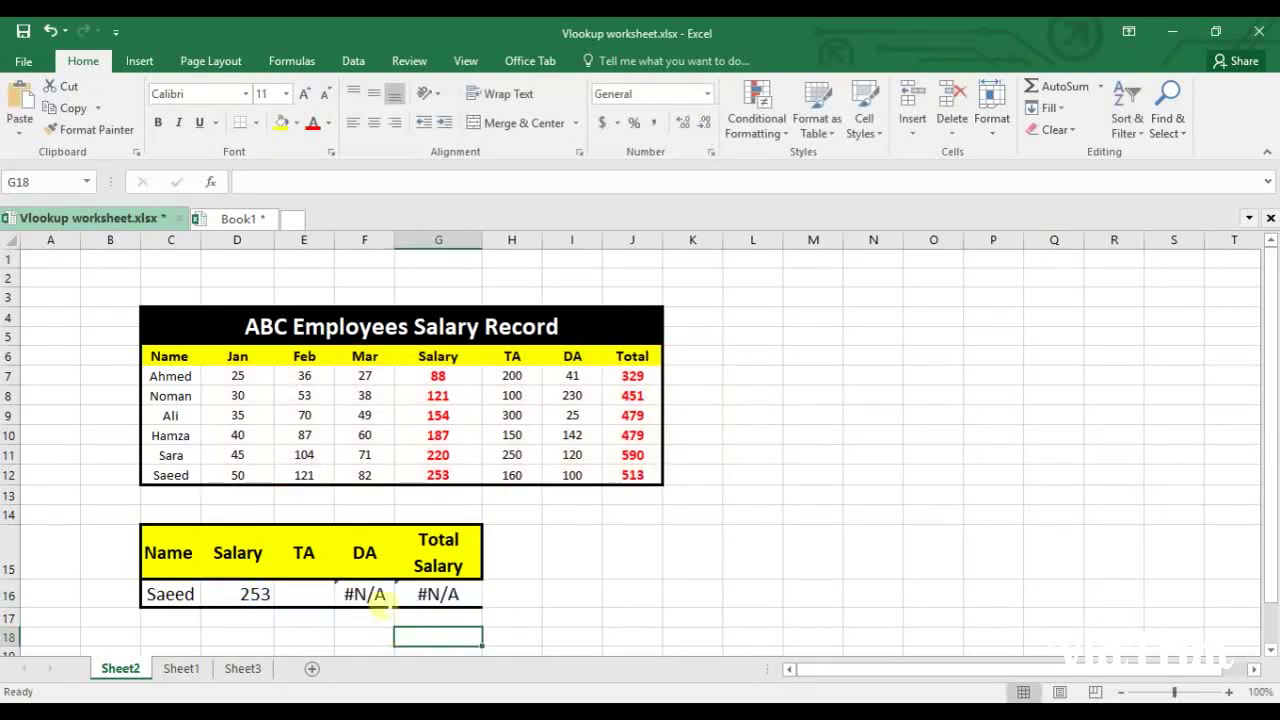
click(366, 598)
key(BackSpace)
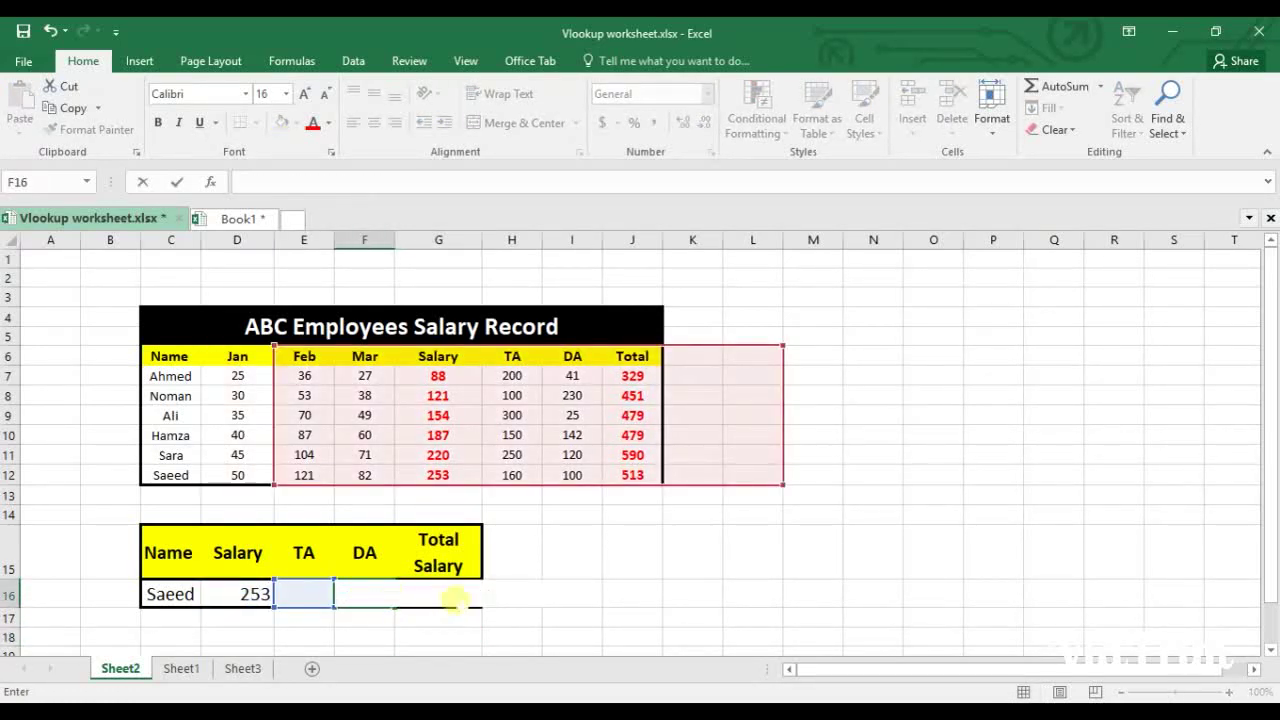
click(463, 613)
click(452, 594)
double_click(458, 594)
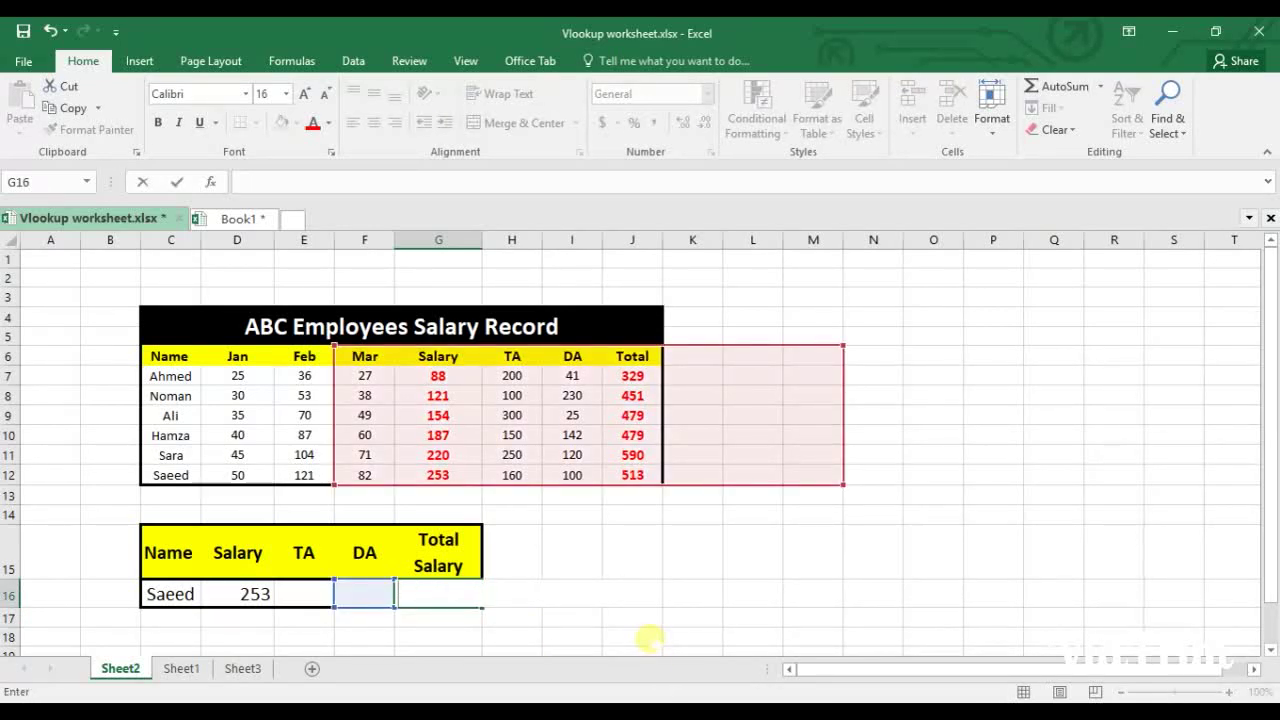
click(649, 636)
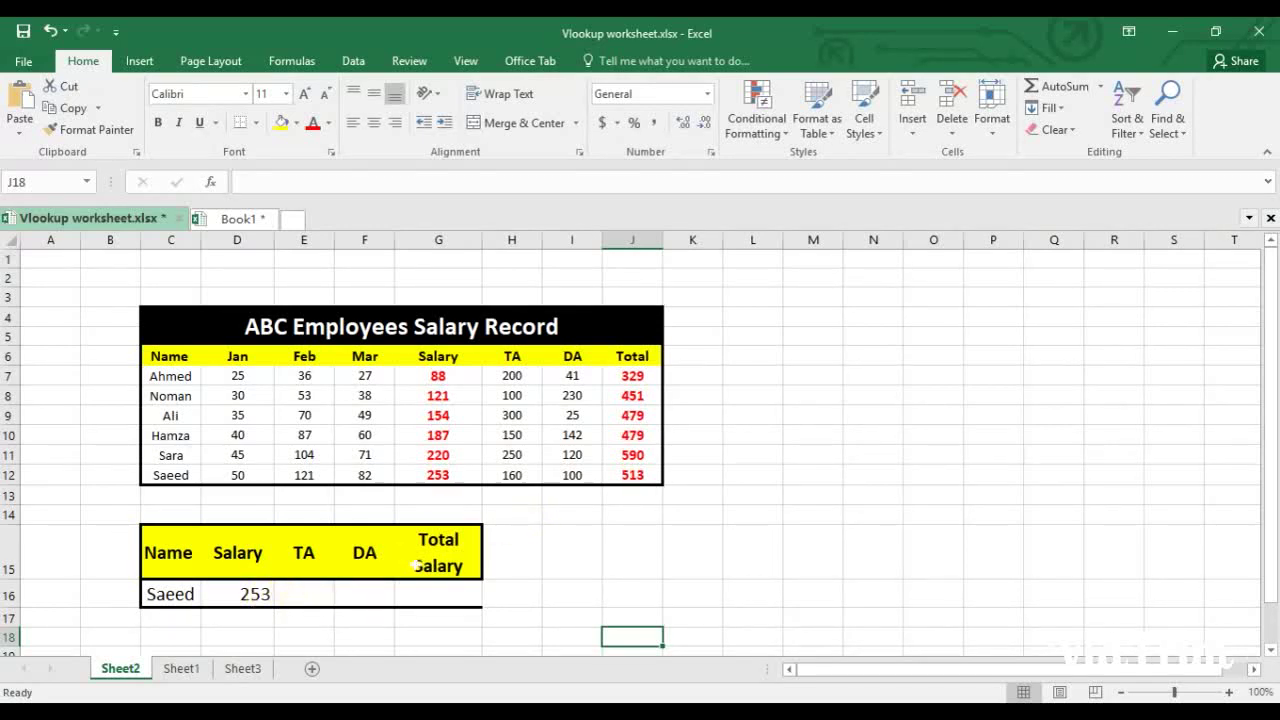
click(523, 576)
click(466, 598)
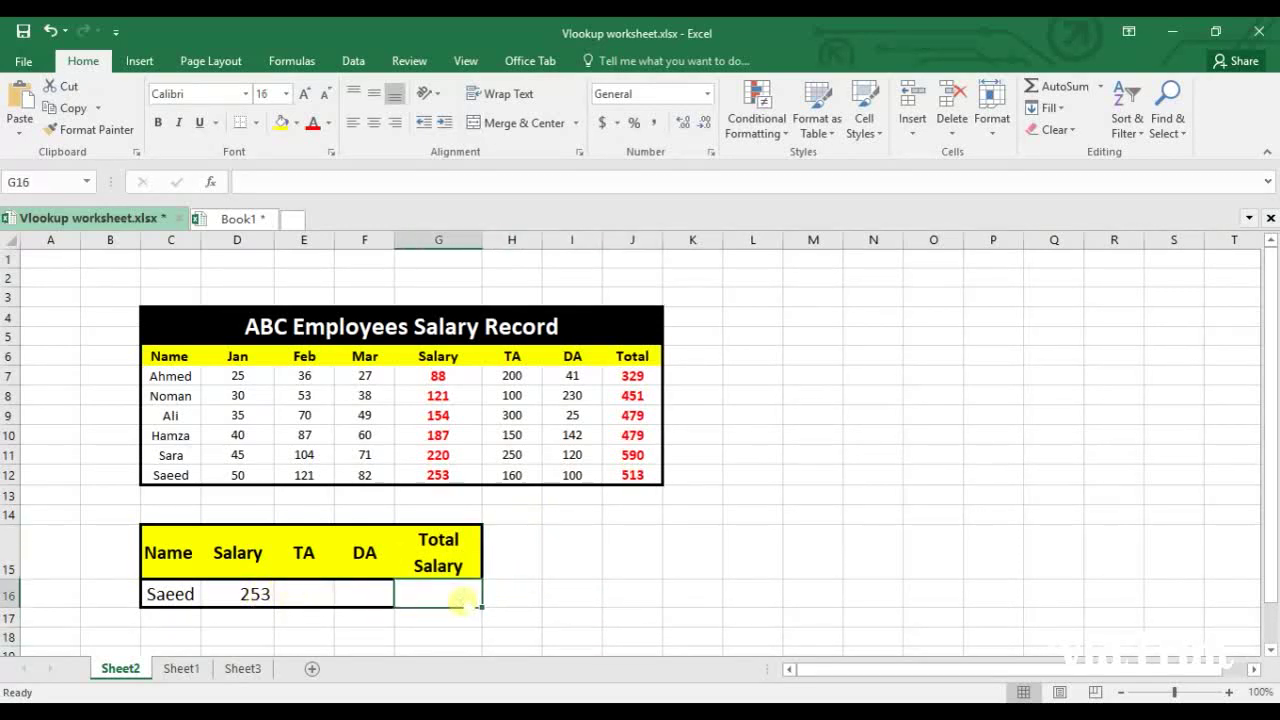
Enter the first listed employee's name in C16 and check the Salary lookup in D16
click(168, 596)
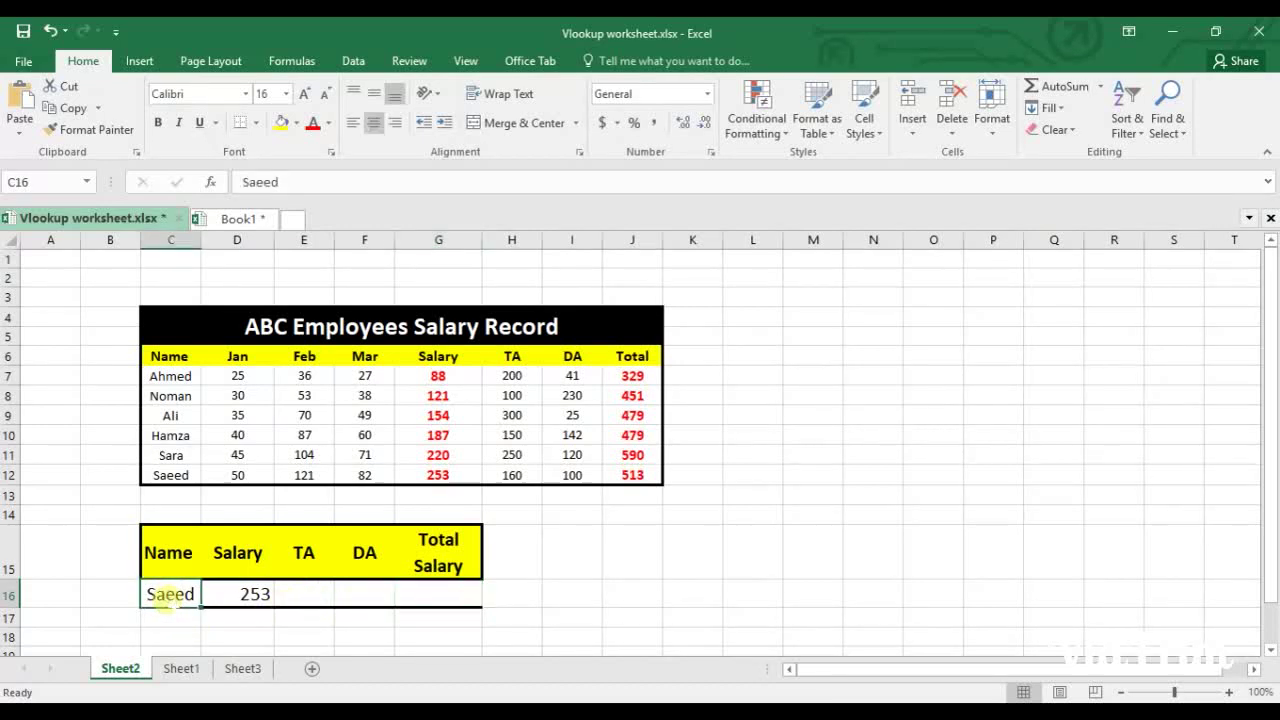
text(Ahmed)
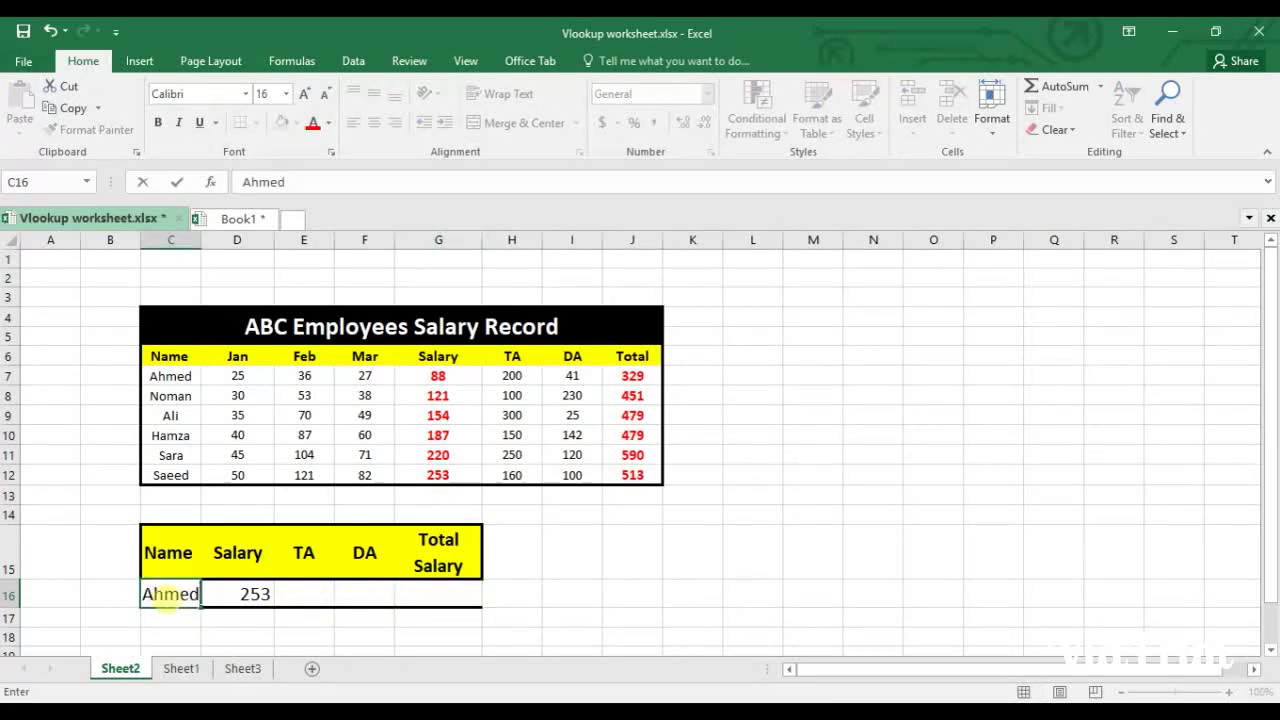
key(Return)
click(262, 593)
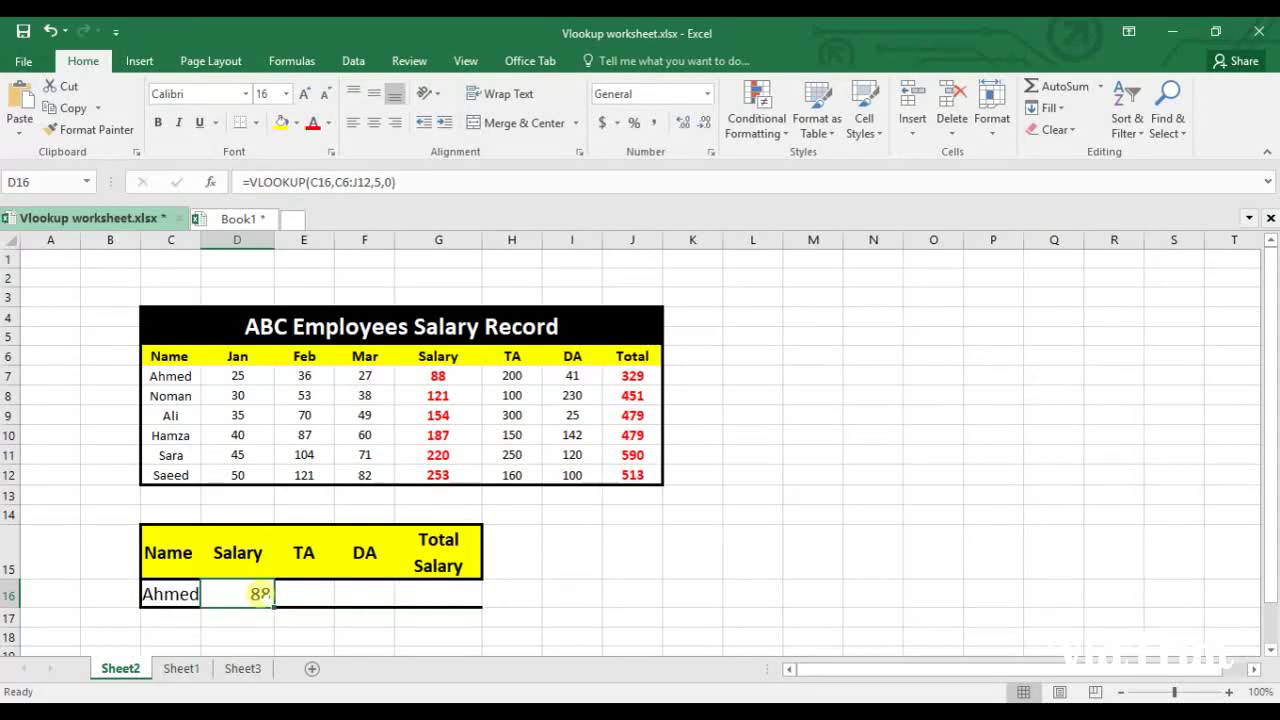
Clear the employee name from C16 and the VLOOKUP formula from D16
click(170, 594)
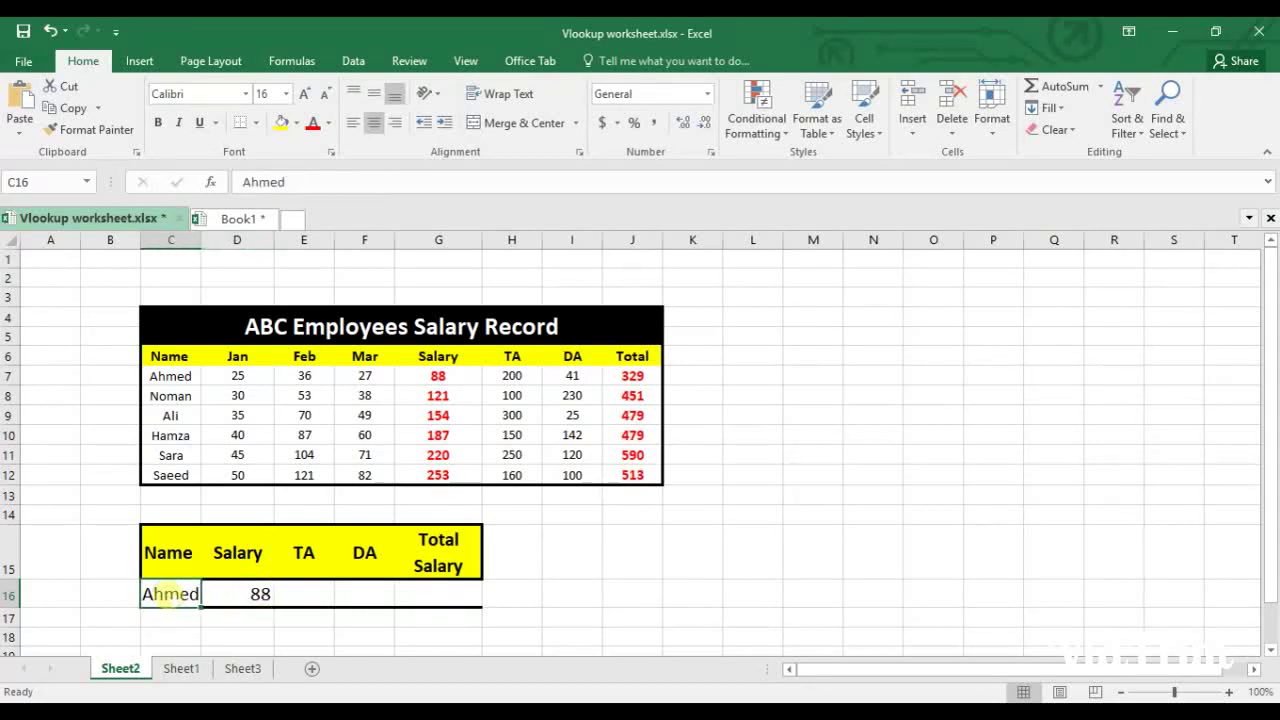
key(BackSpace)
click(252, 594)
key(BackSpace)
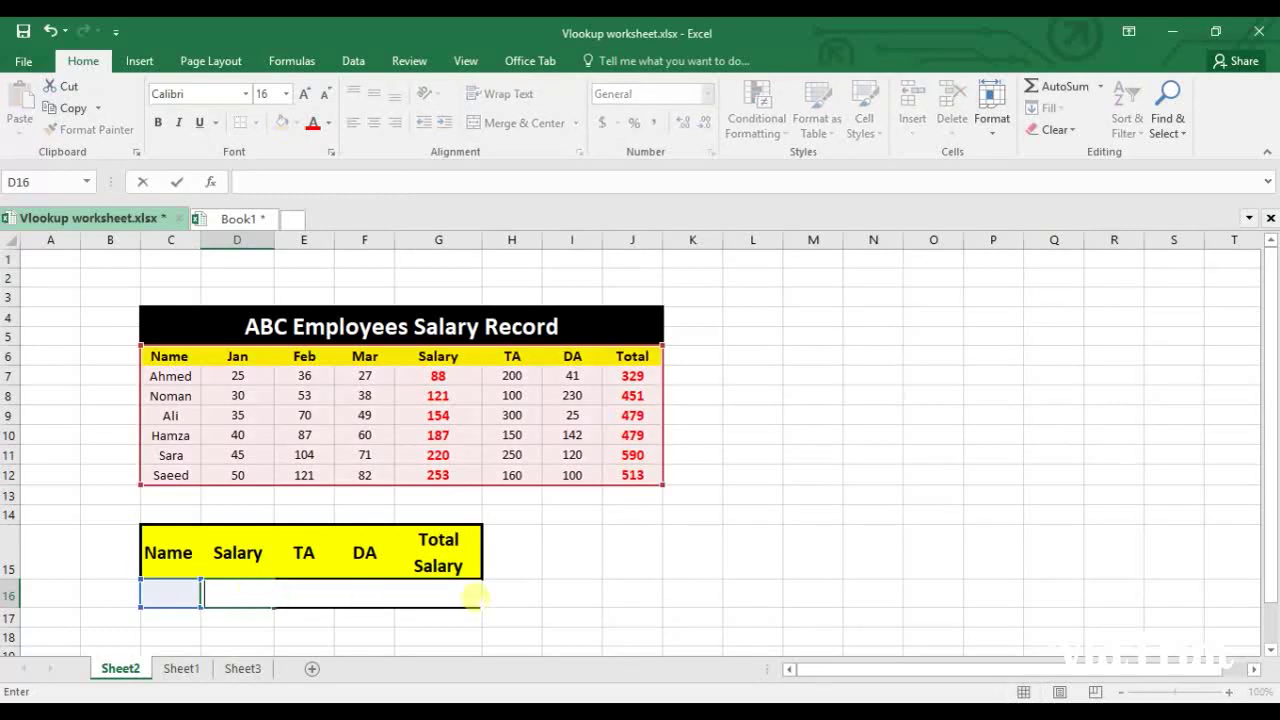
click(510, 636)
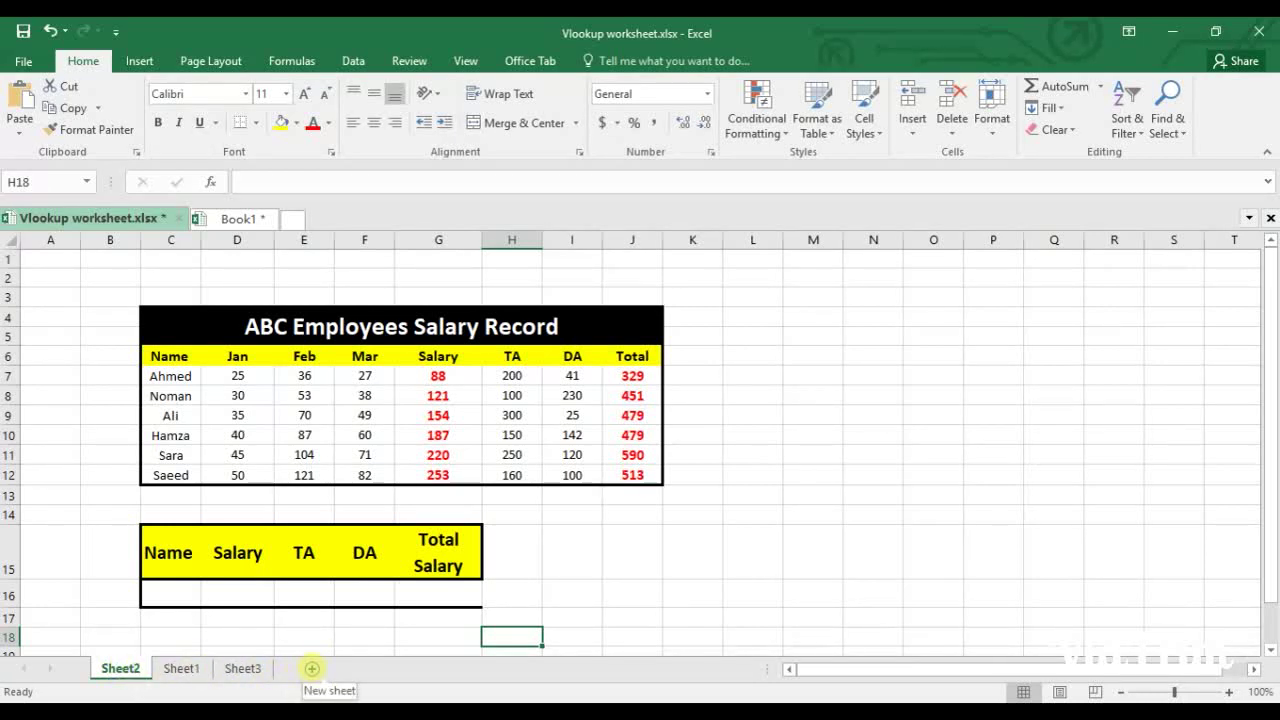
Add a new blank worksheet directly after Sheet2
click(312, 668)
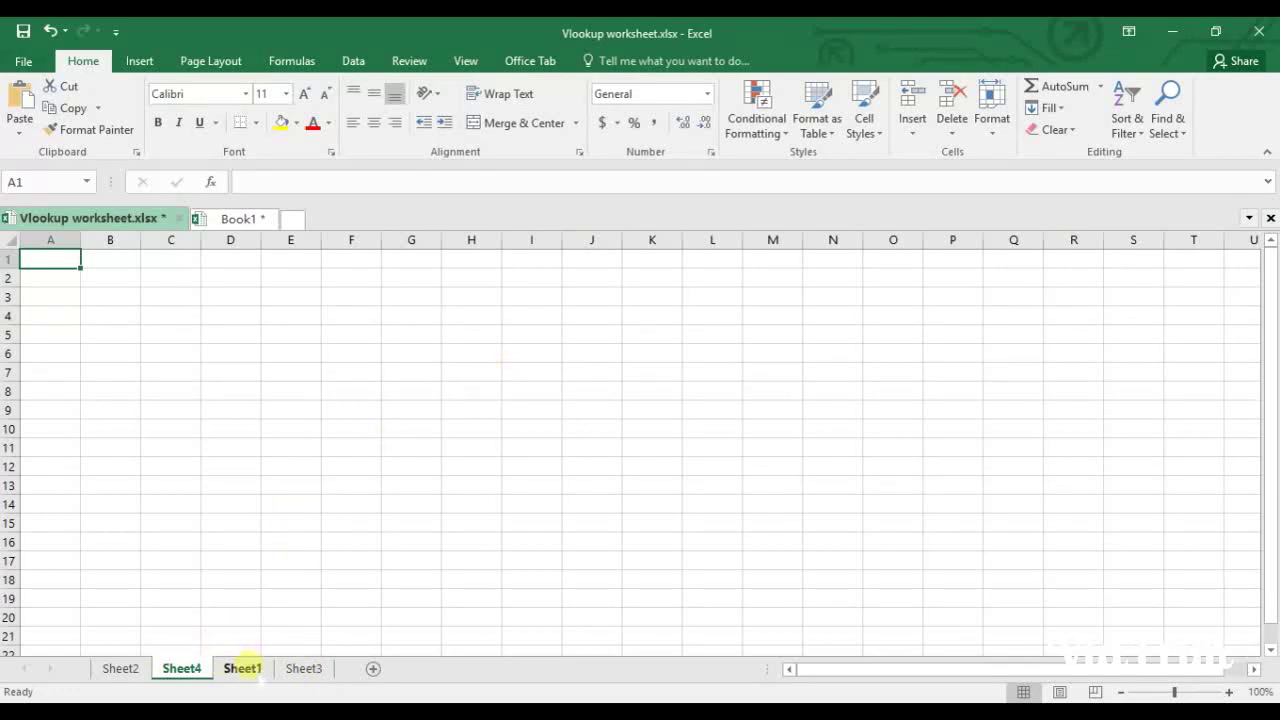
Copy the empty lookup table, headers and blank row C15:G16, from Sheet2
click(242, 668)
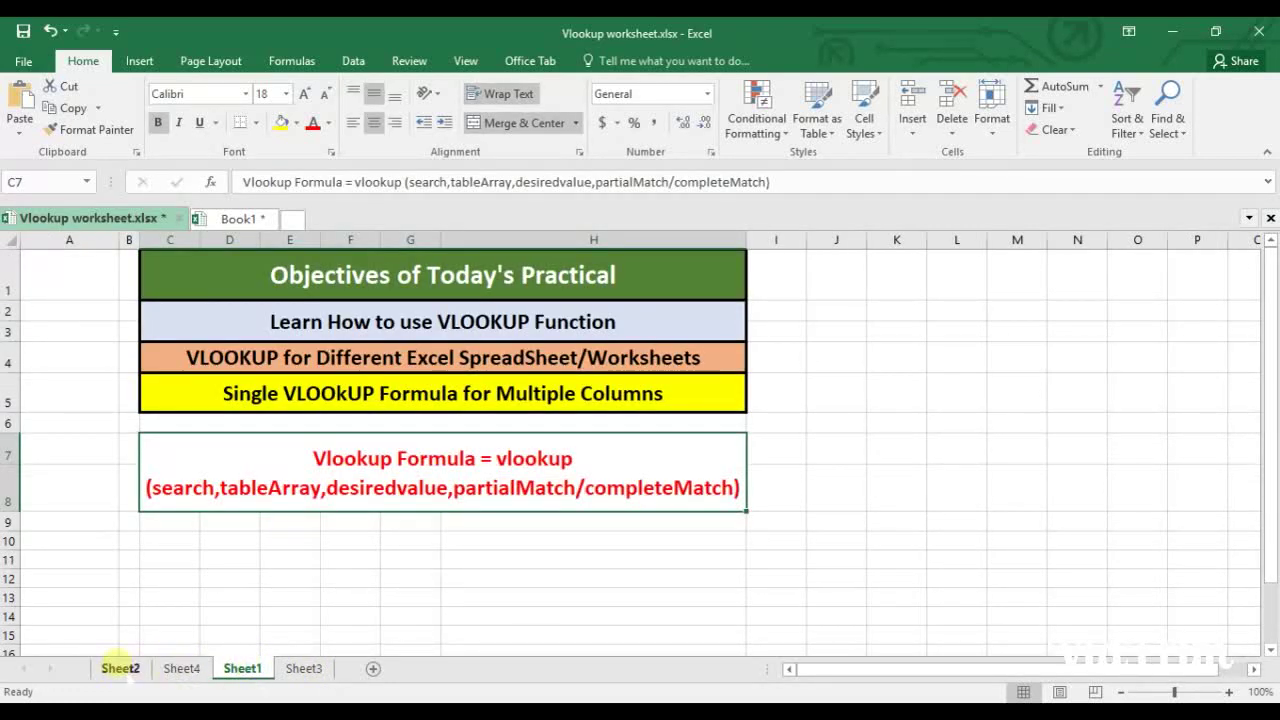
click(120, 668)
drag(160, 548, 474, 598)
key(ctrl+c)
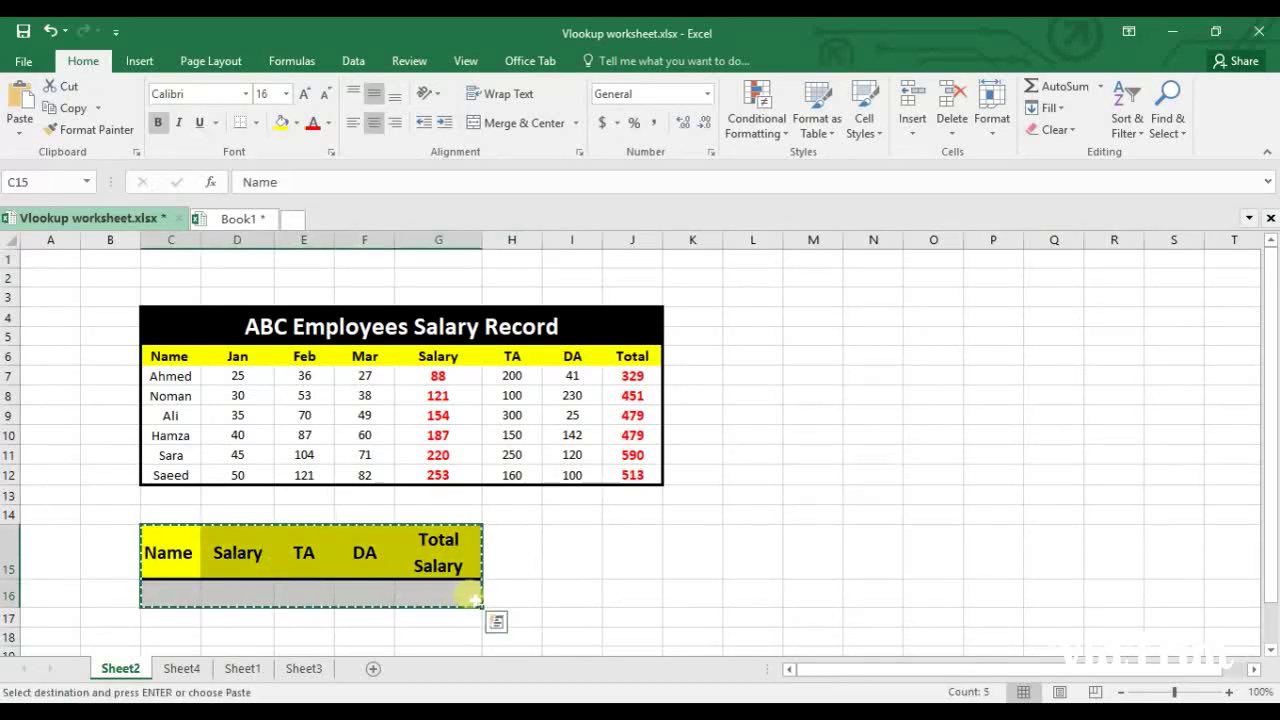
Add a new worksheet after Sheet3 and paste the copied lookup table starting at E3
click(303, 668)
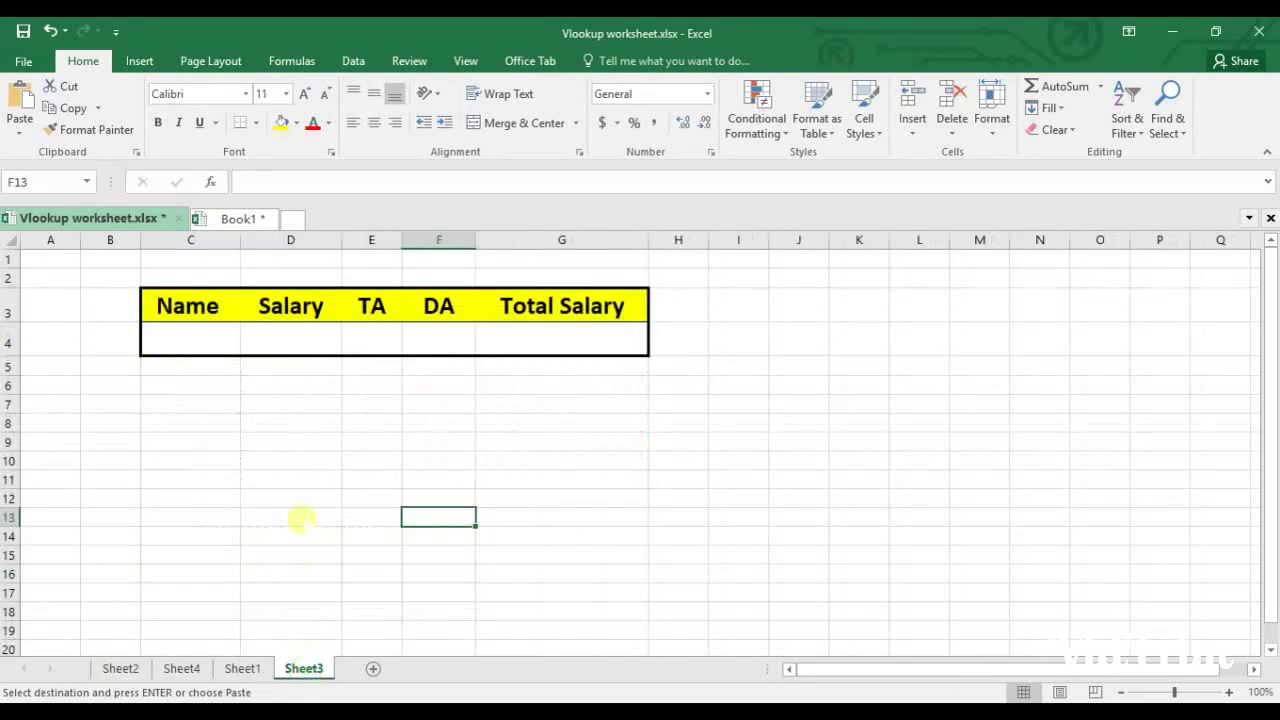
click(373, 668)
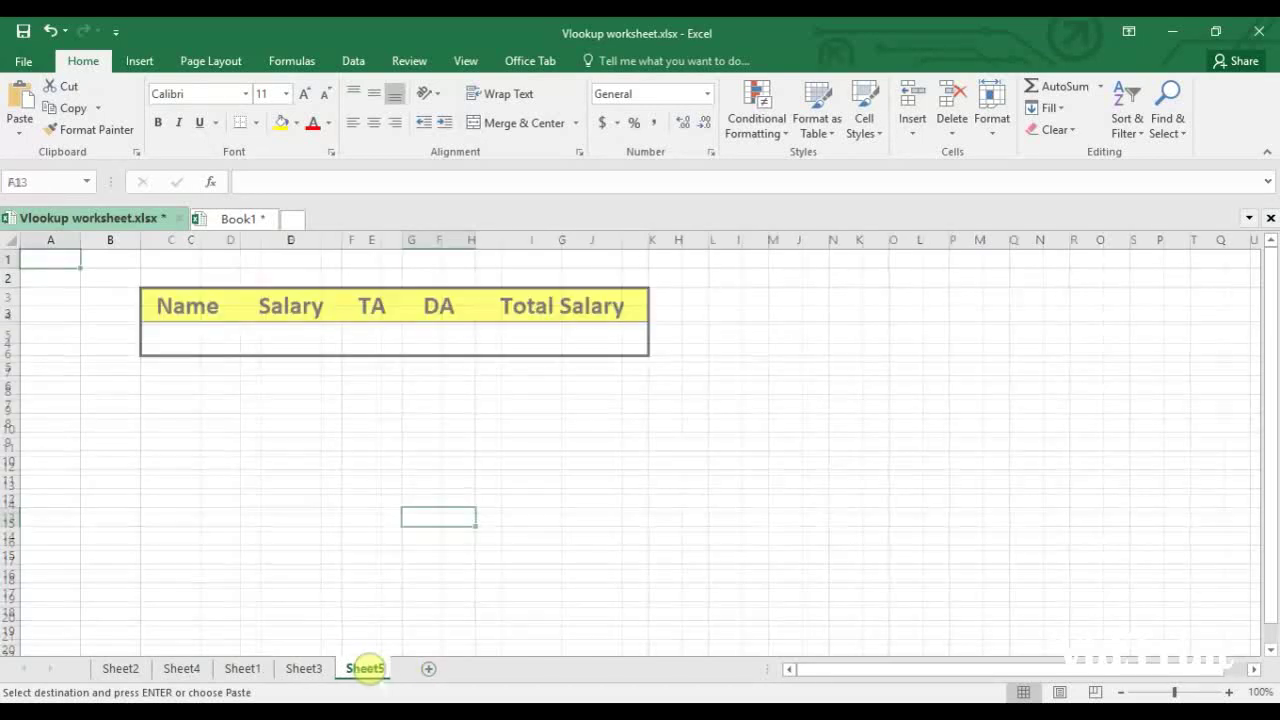
drag(288, 302, 718, 376)
key(ctrl+v)
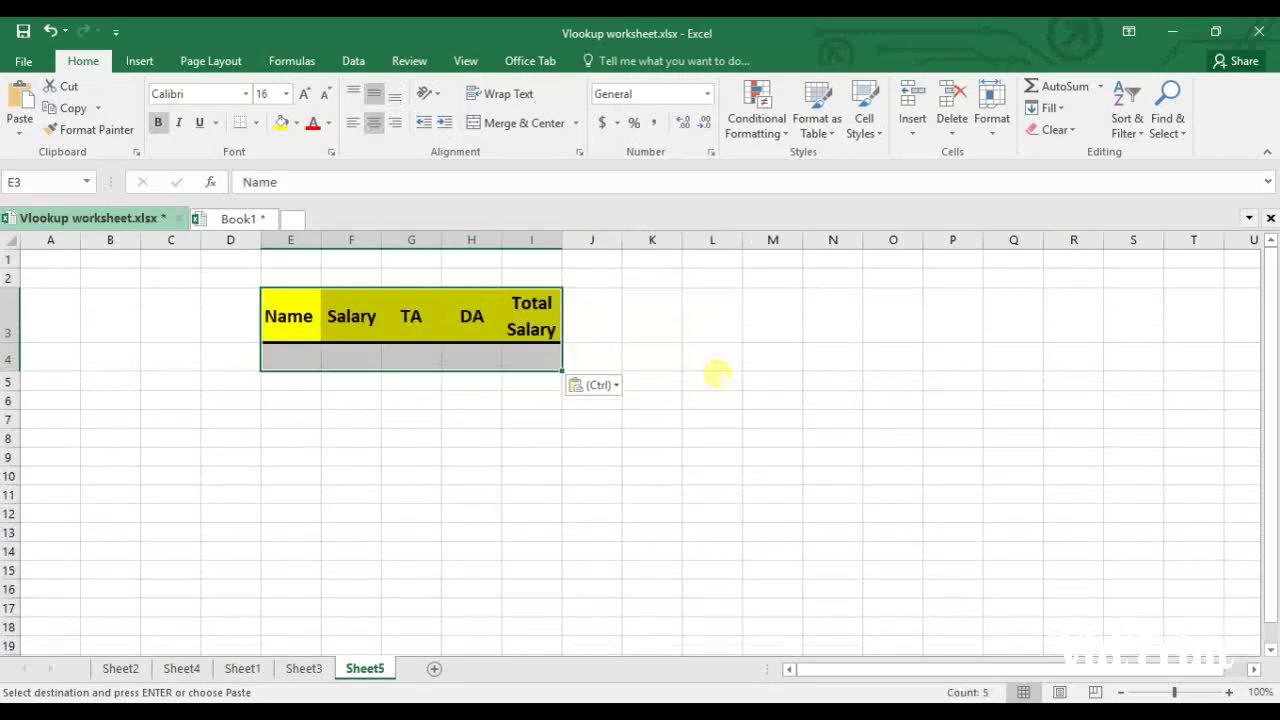
Widen column I slightly so the Total Salary column has more room
click(612, 356)
drag(560, 250, 580, 249)
click(588, 401)
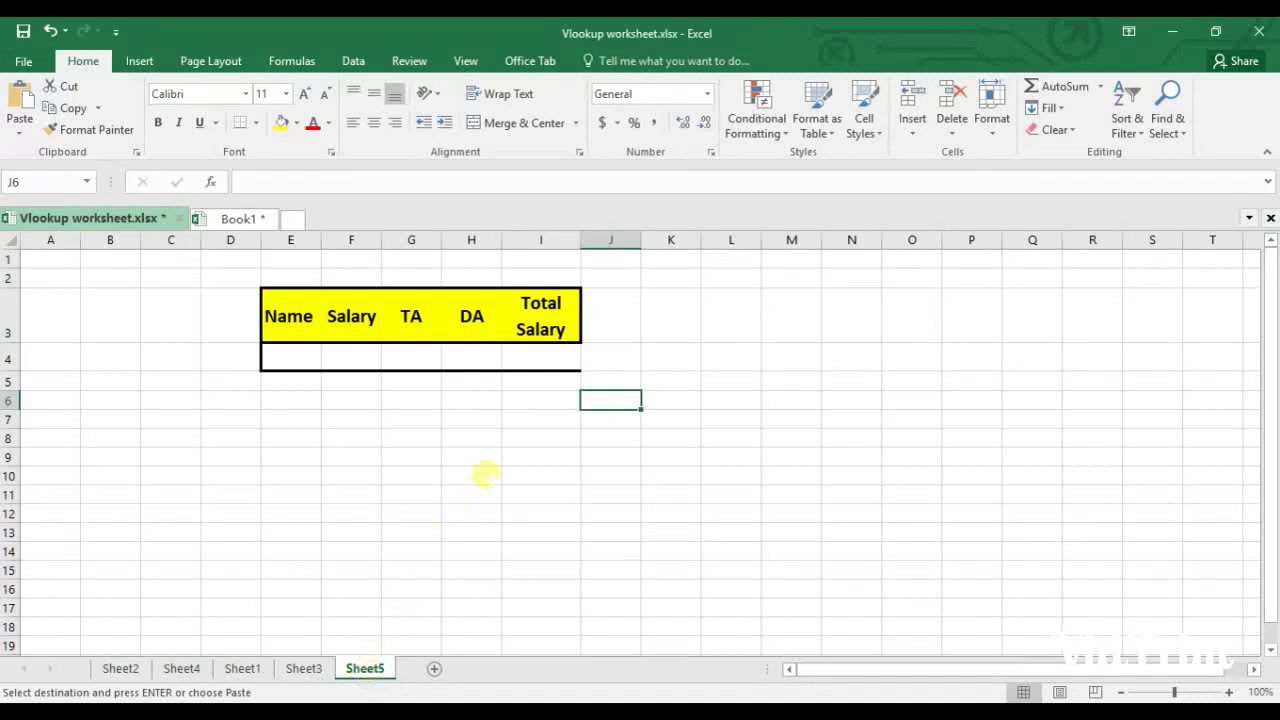
click(480, 476)
Enter the third listed employee's name in E4, under the Name header
click(308, 353)
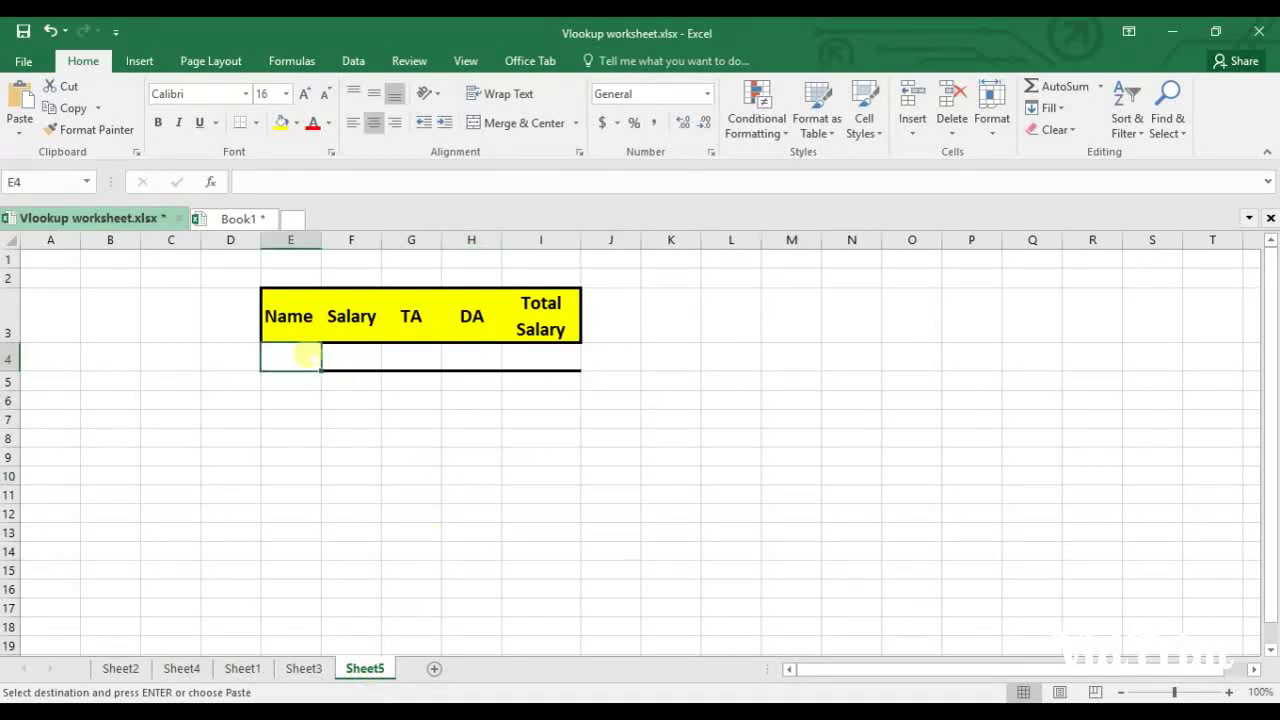
text(Ali)
key(Return)
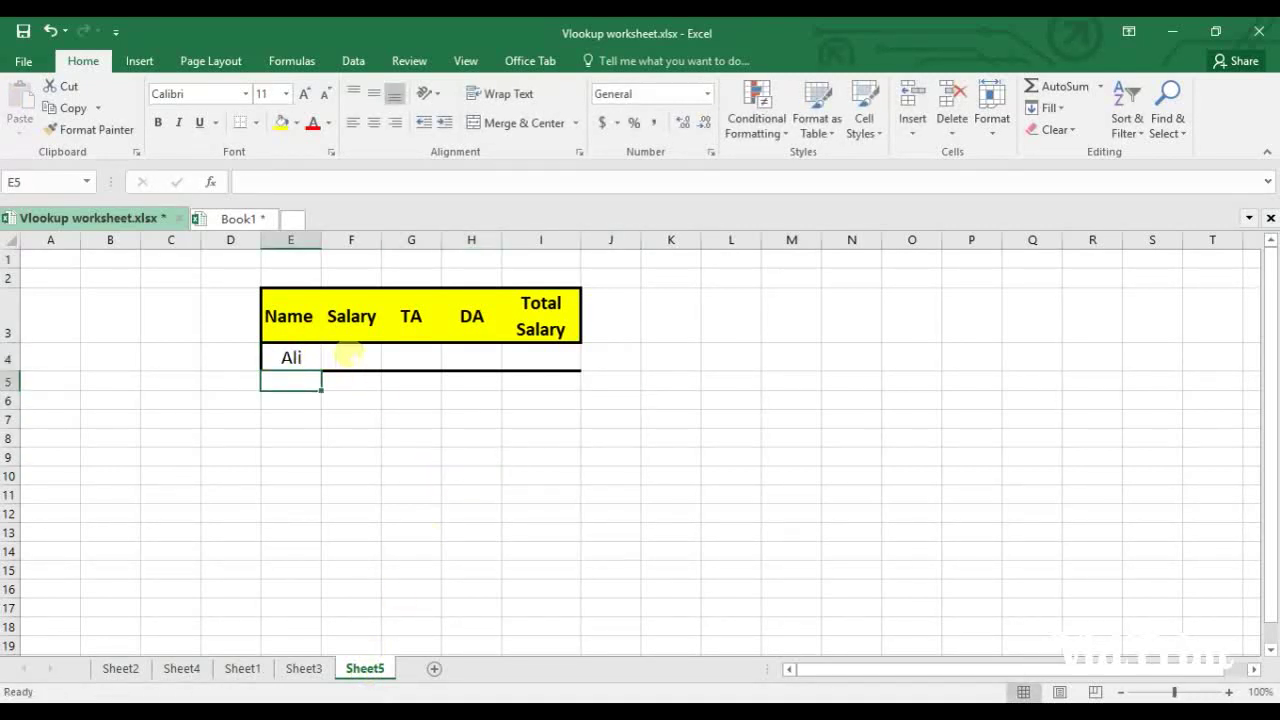
Review the Salary column in Sheet2's record, then start a VLOOKUP formula in Sheet5's F4 with E4 as the lookup value
click(349, 355)
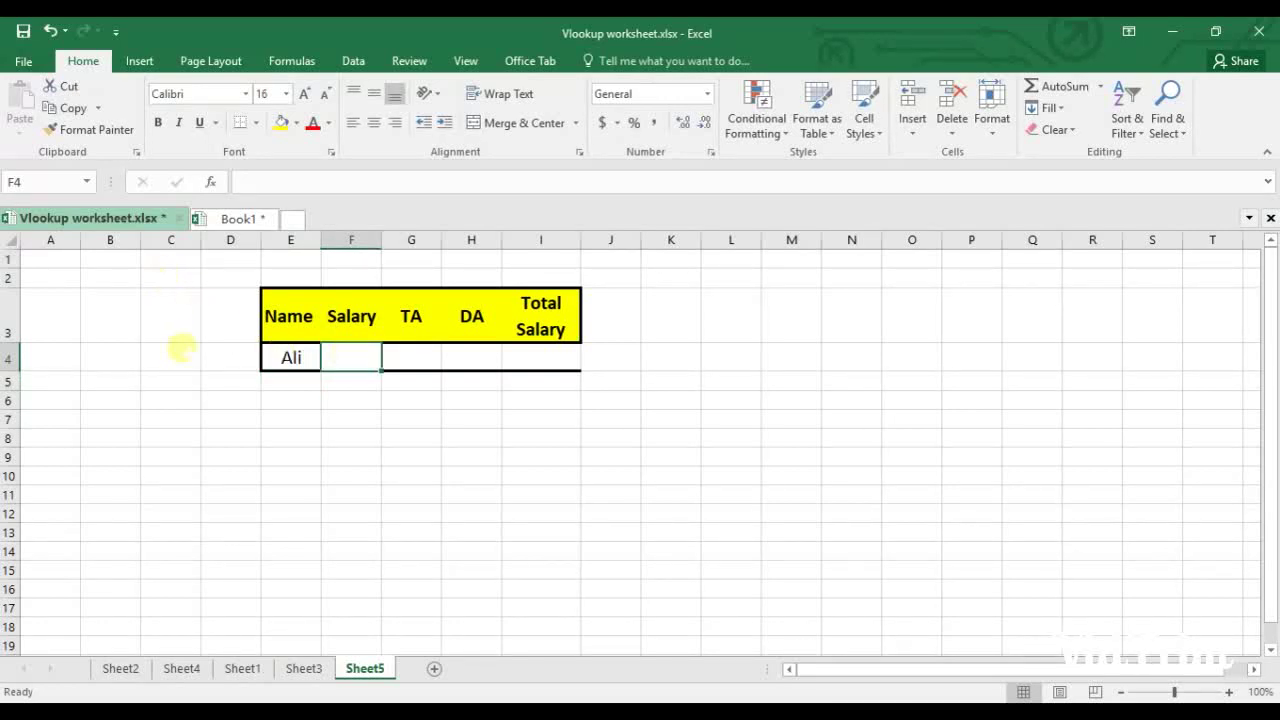
click(120, 668)
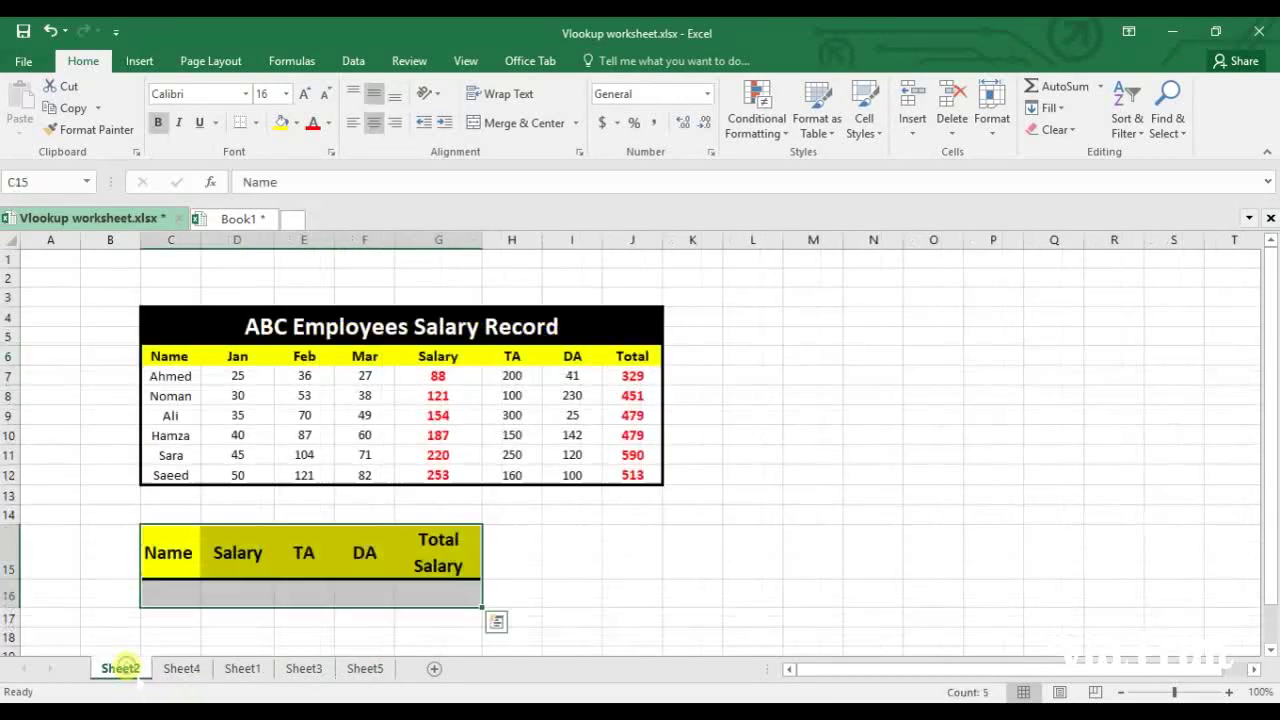
click(400, 362)
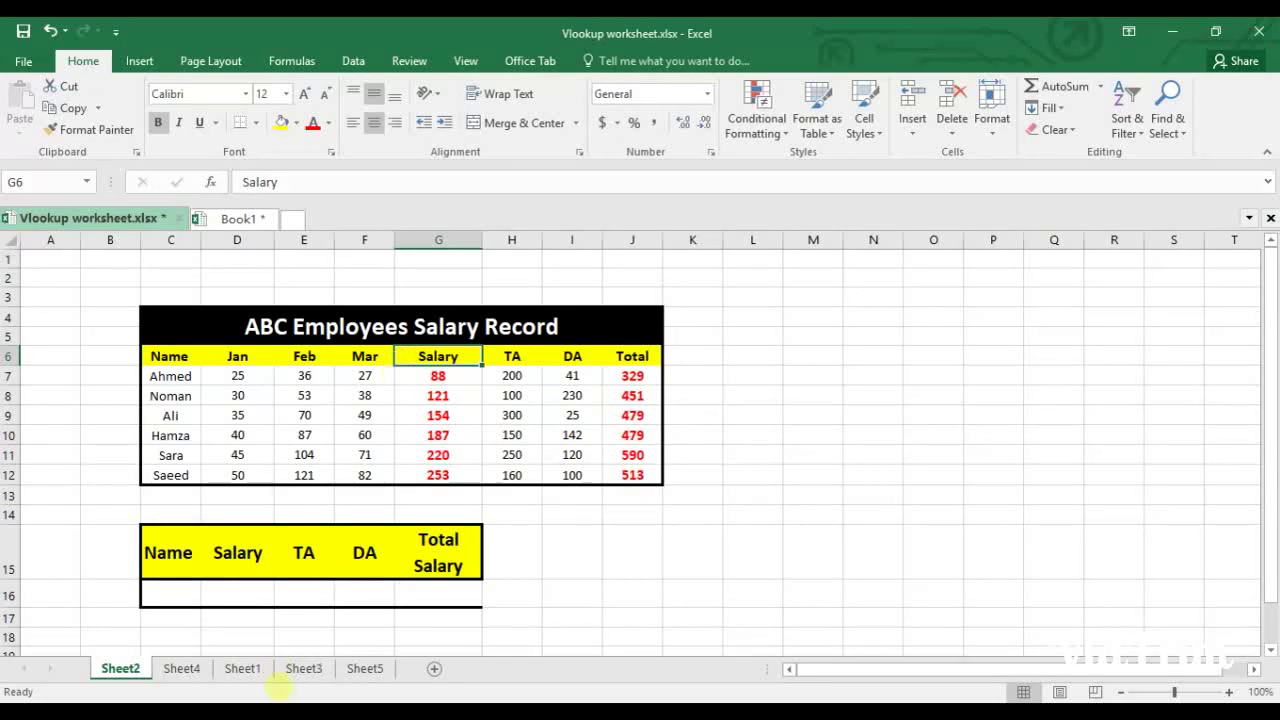
click(365, 668)
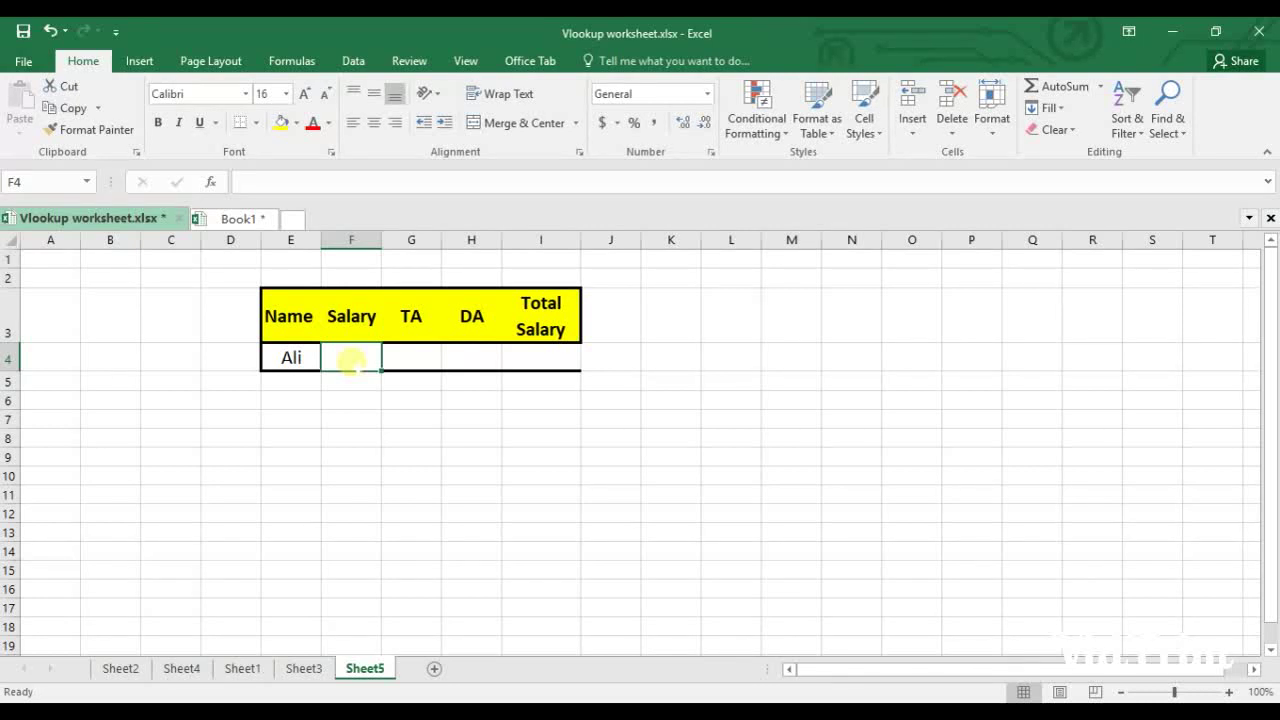
text(=)
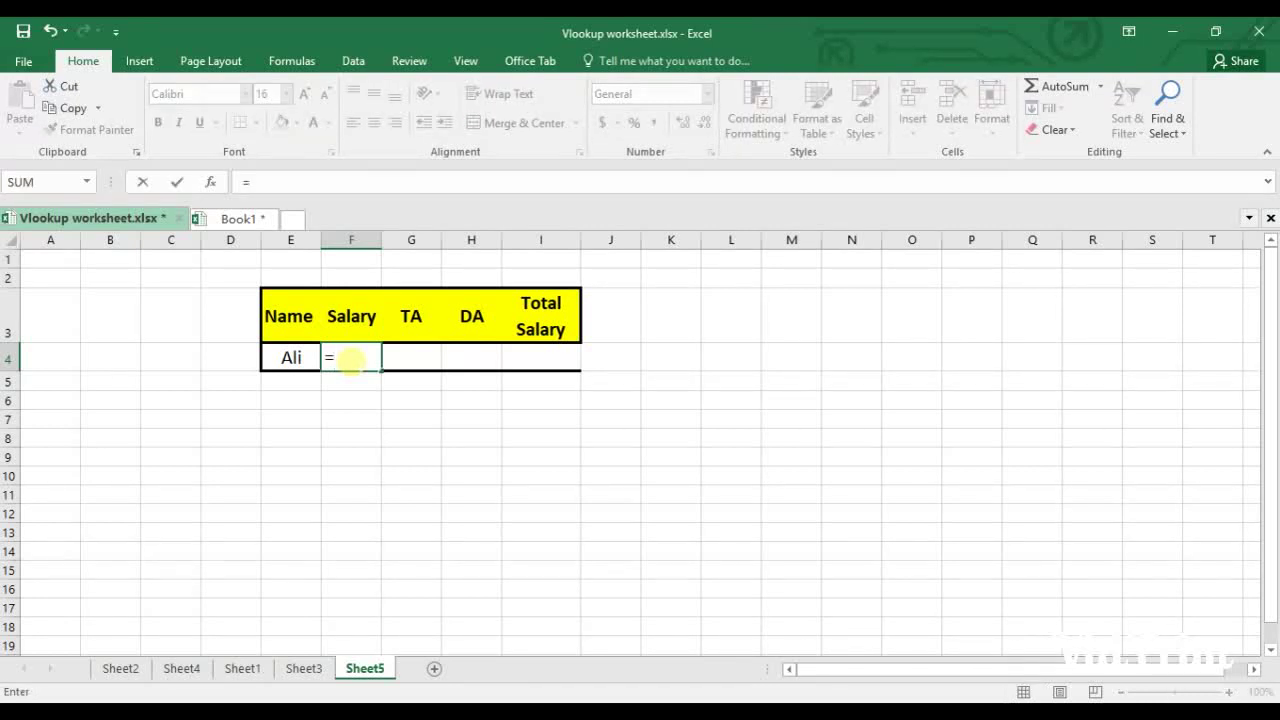
text(vlooku)
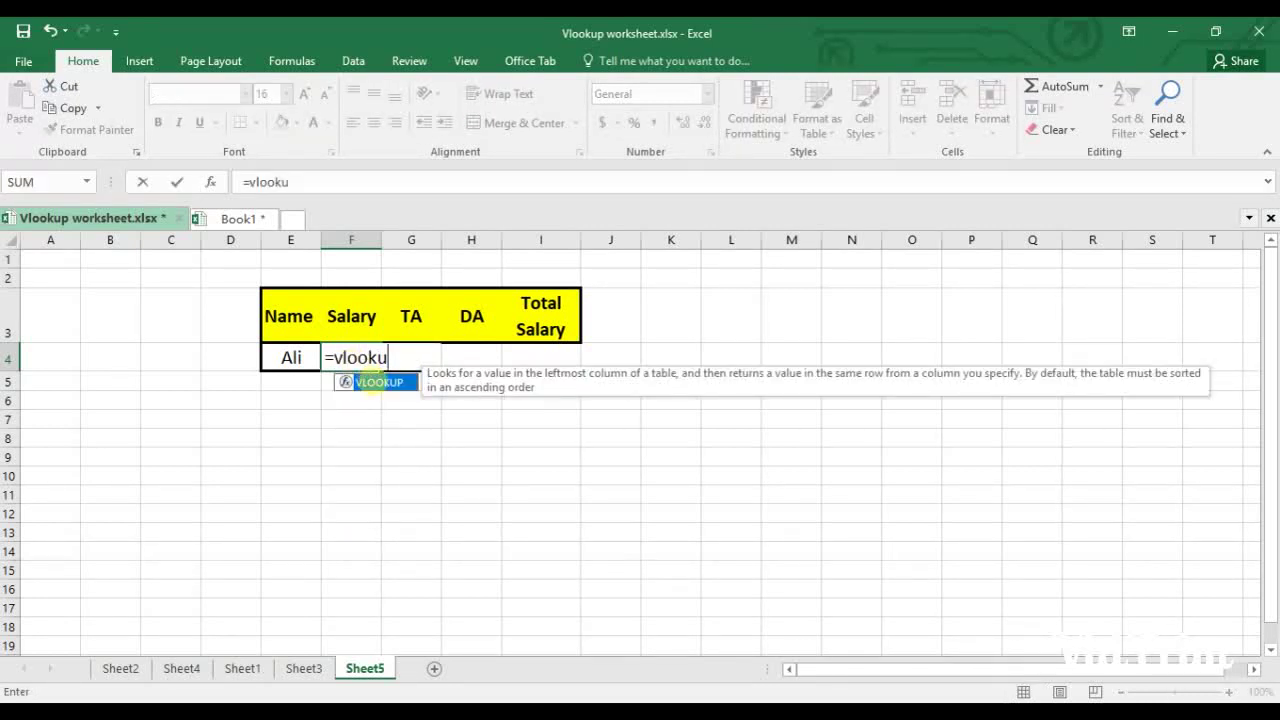
double_click(370, 382)
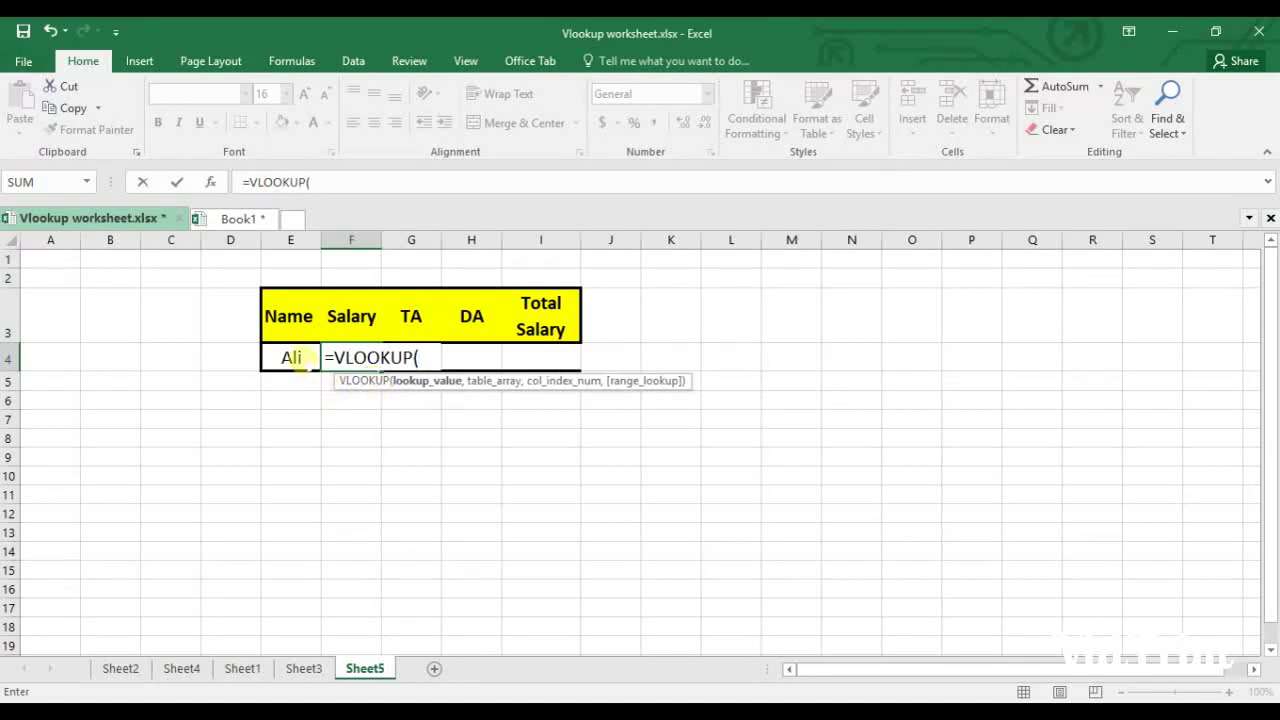
click(292, 357)
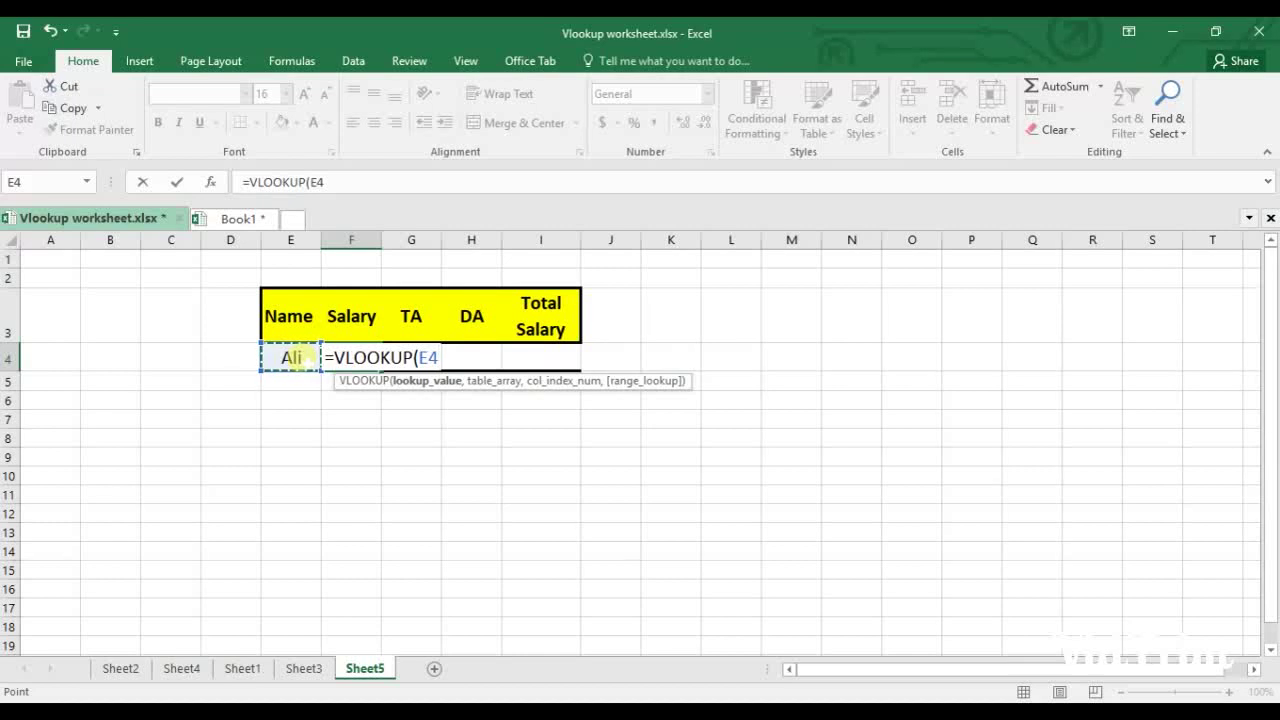
text(,)
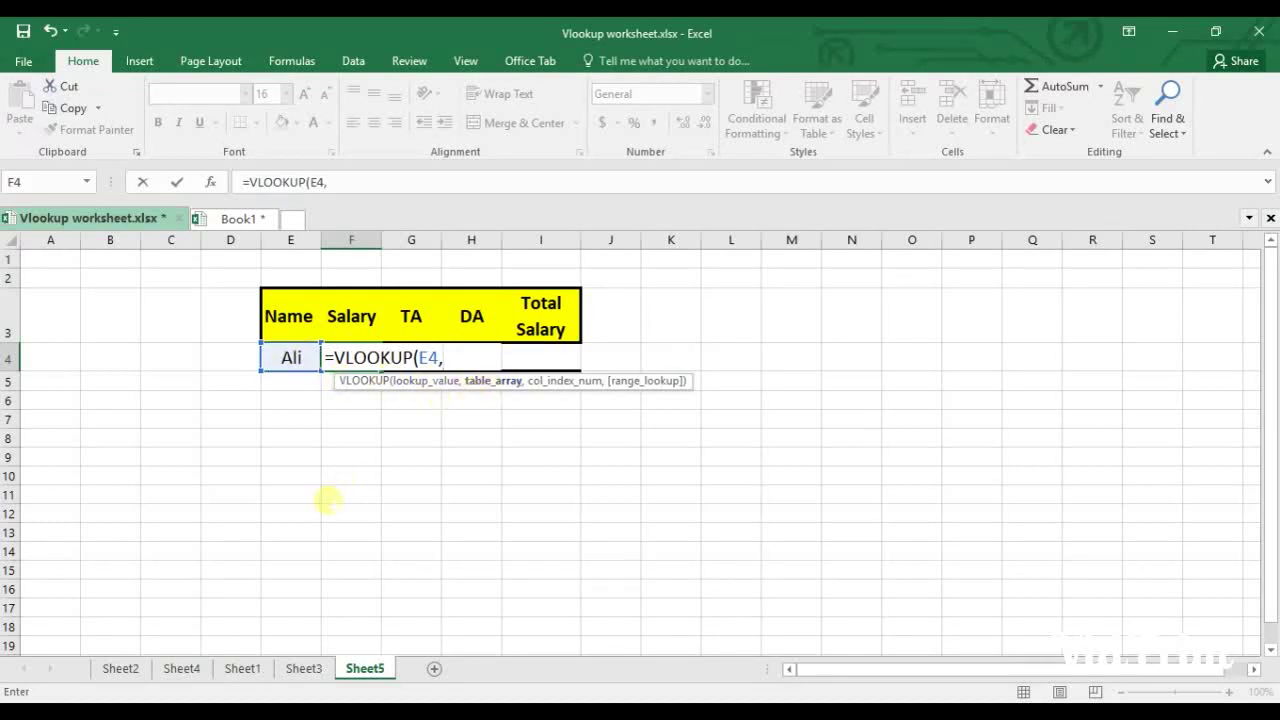
Set the formula's table array to the salary record range C6:J12 on Sheet2
click(120, 668)
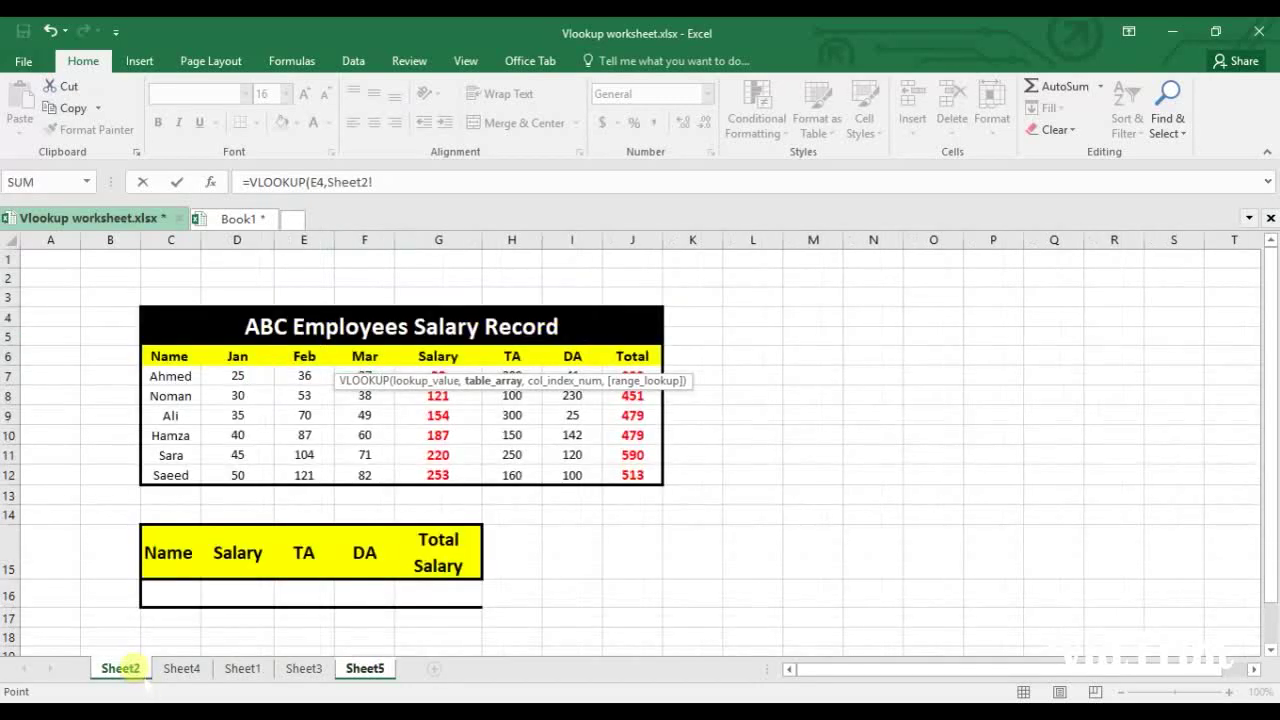
click(155, 350)
drag(155, 350, 631, 473)
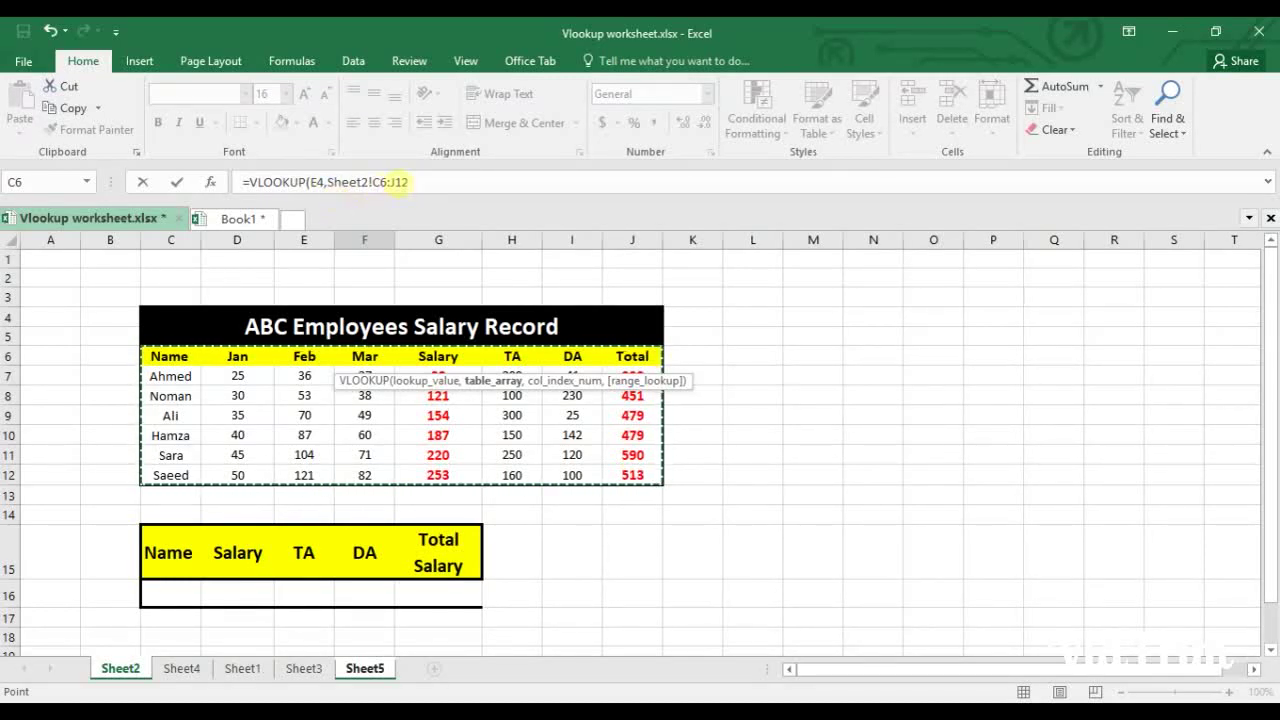
Complete the VLOOKUP formula with column index 5 and 0 for an exact match
click(410, 182)
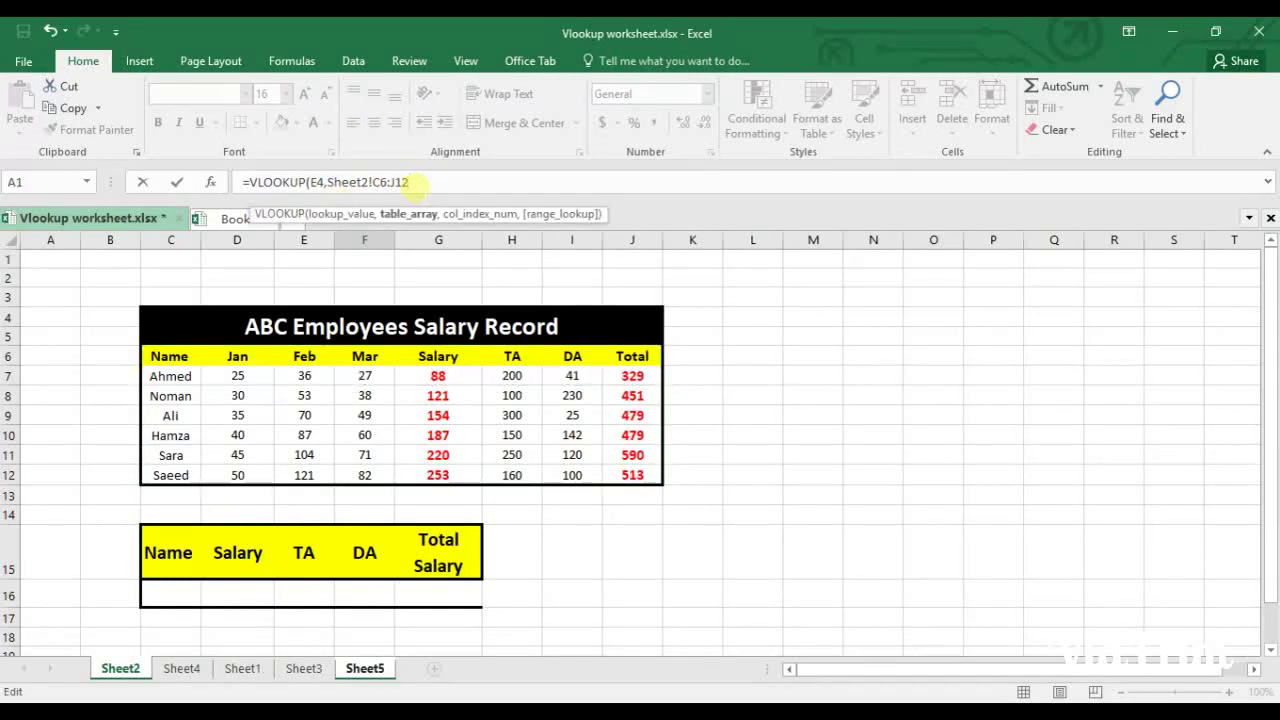
text(,5)
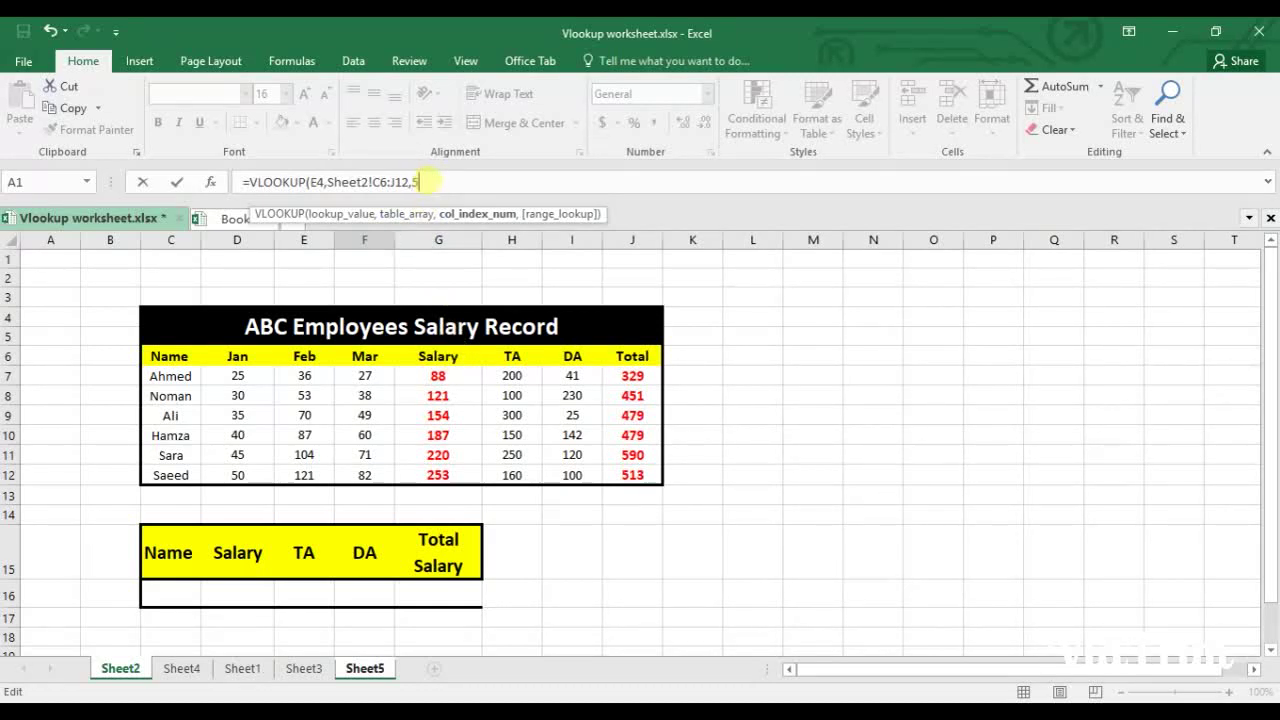
text(,)
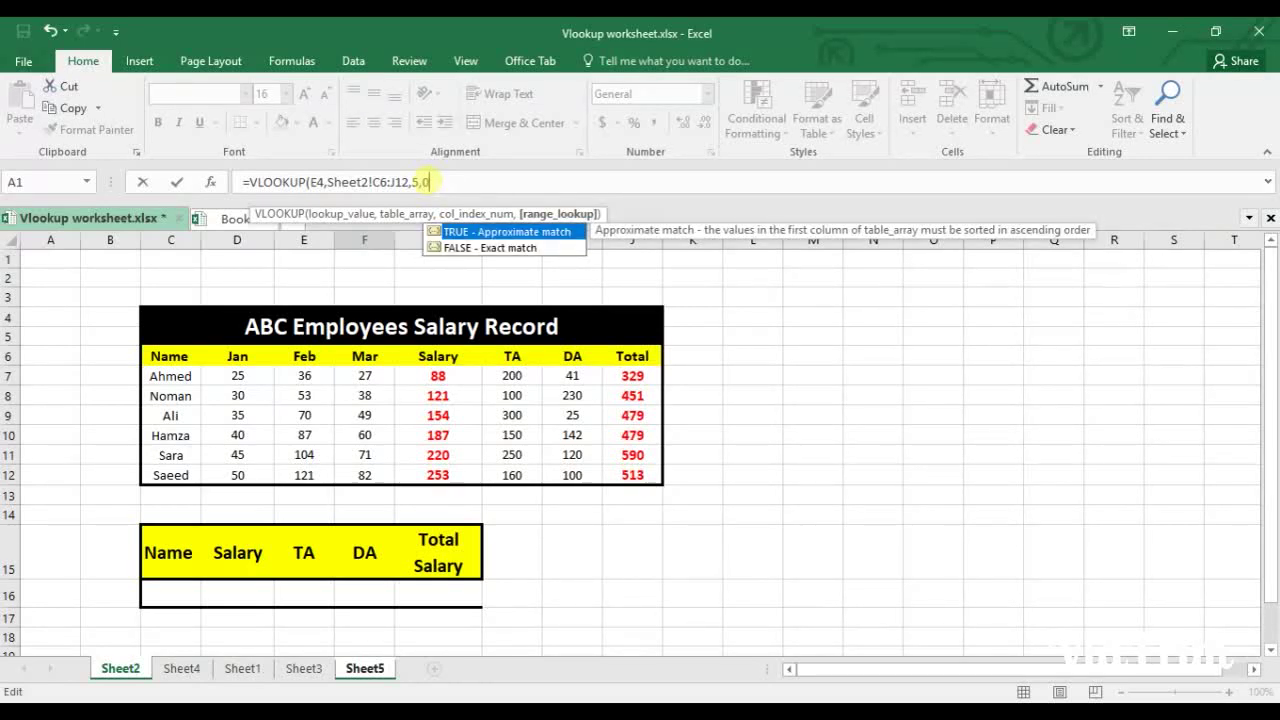
text(0))
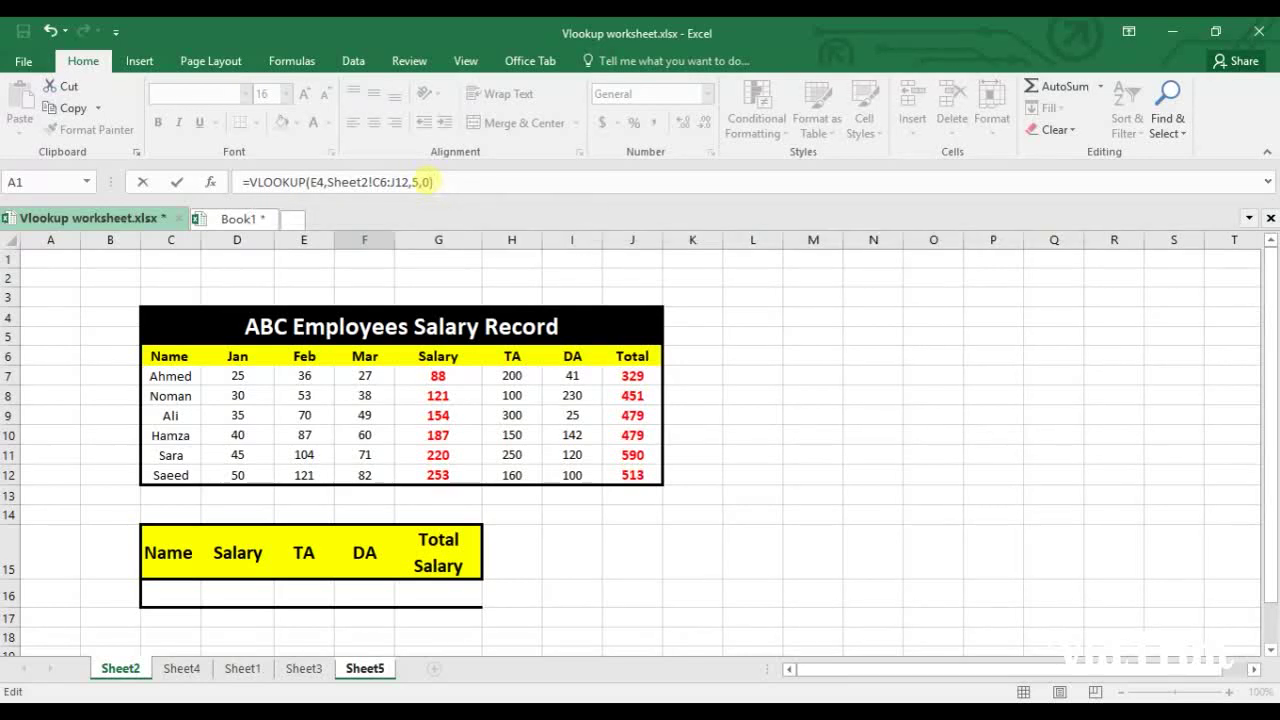
key(Return)
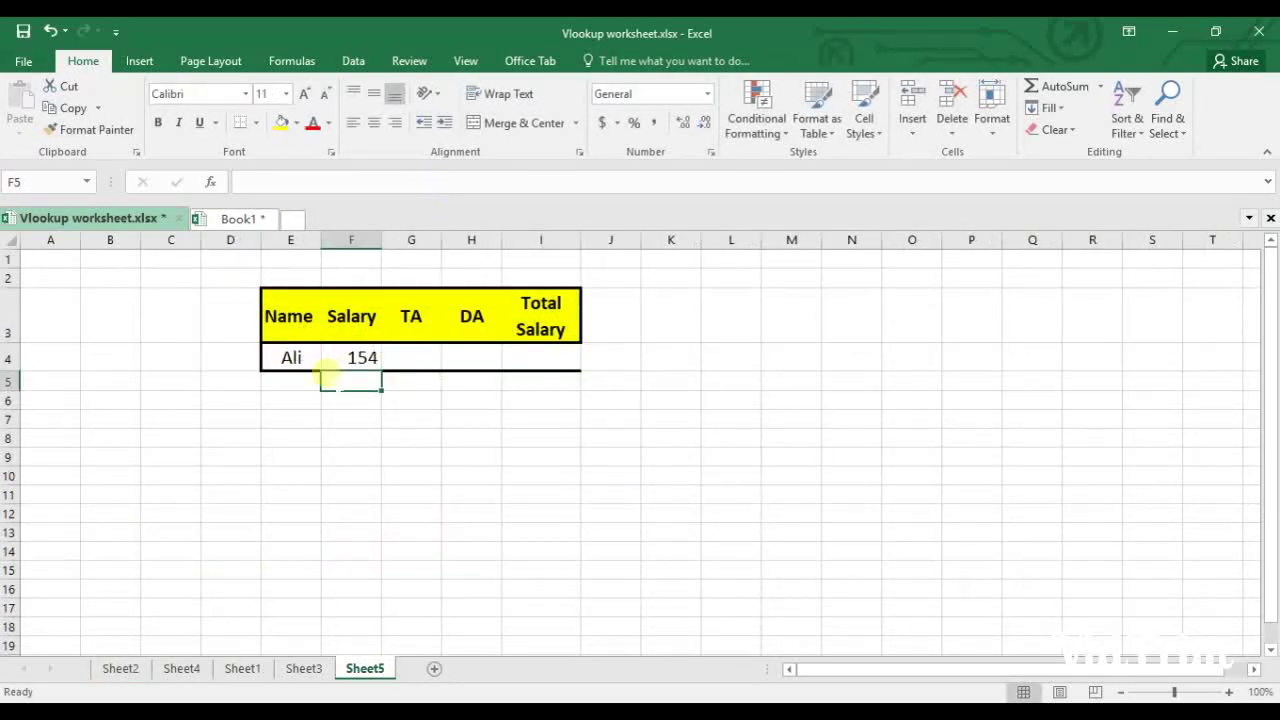
Test the Salary lookup in F4 by entering the first and then the fifth listed employee's name in E4
click(370, 357)
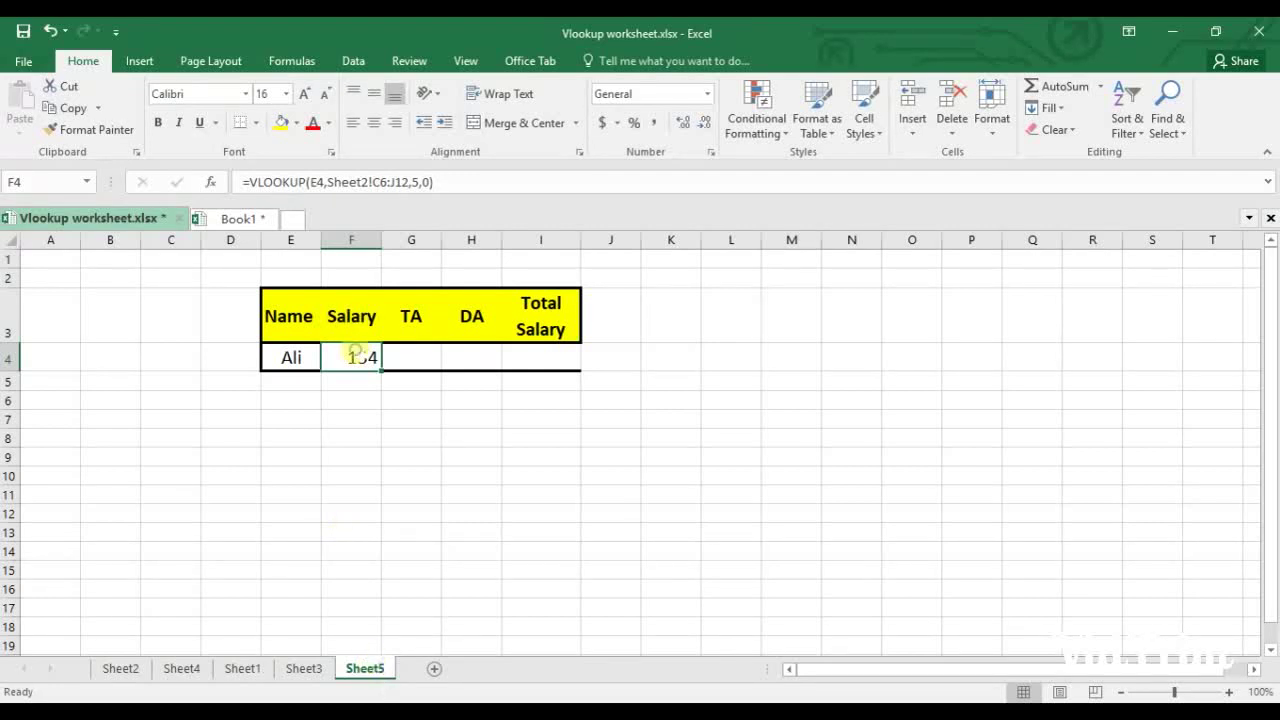
click(303, 360)
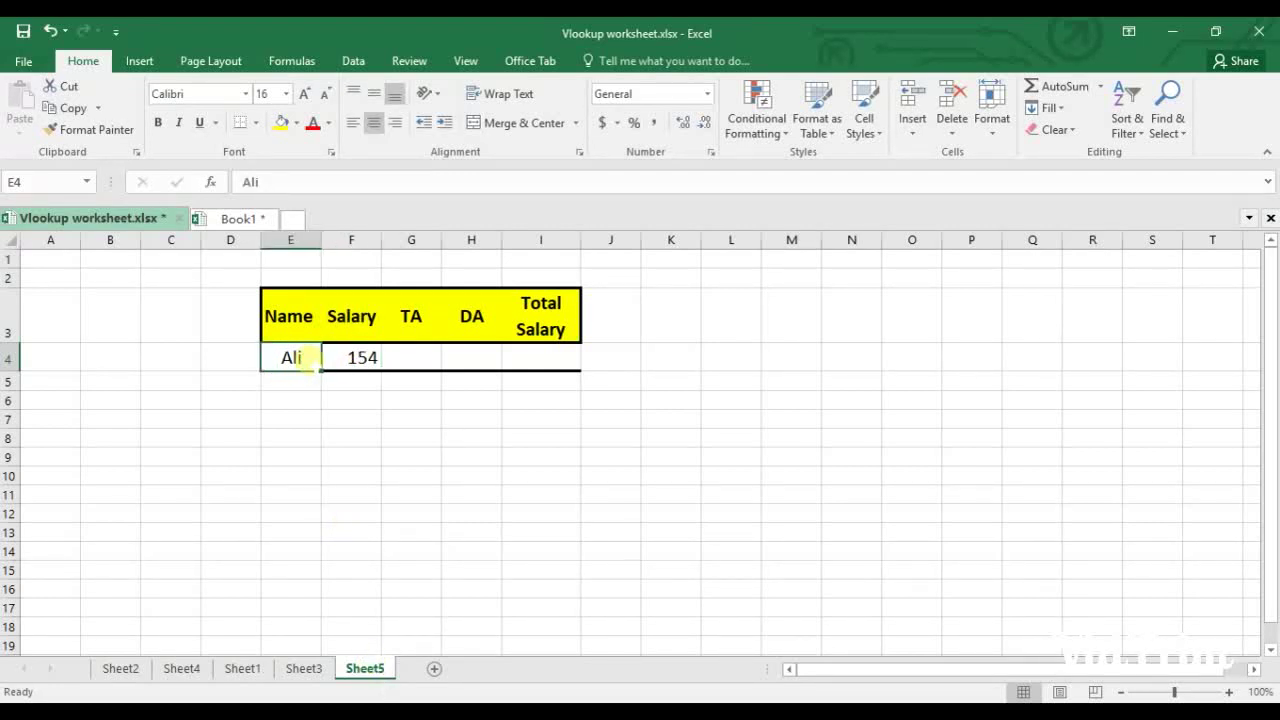
text(Ahmed)
key(Return)
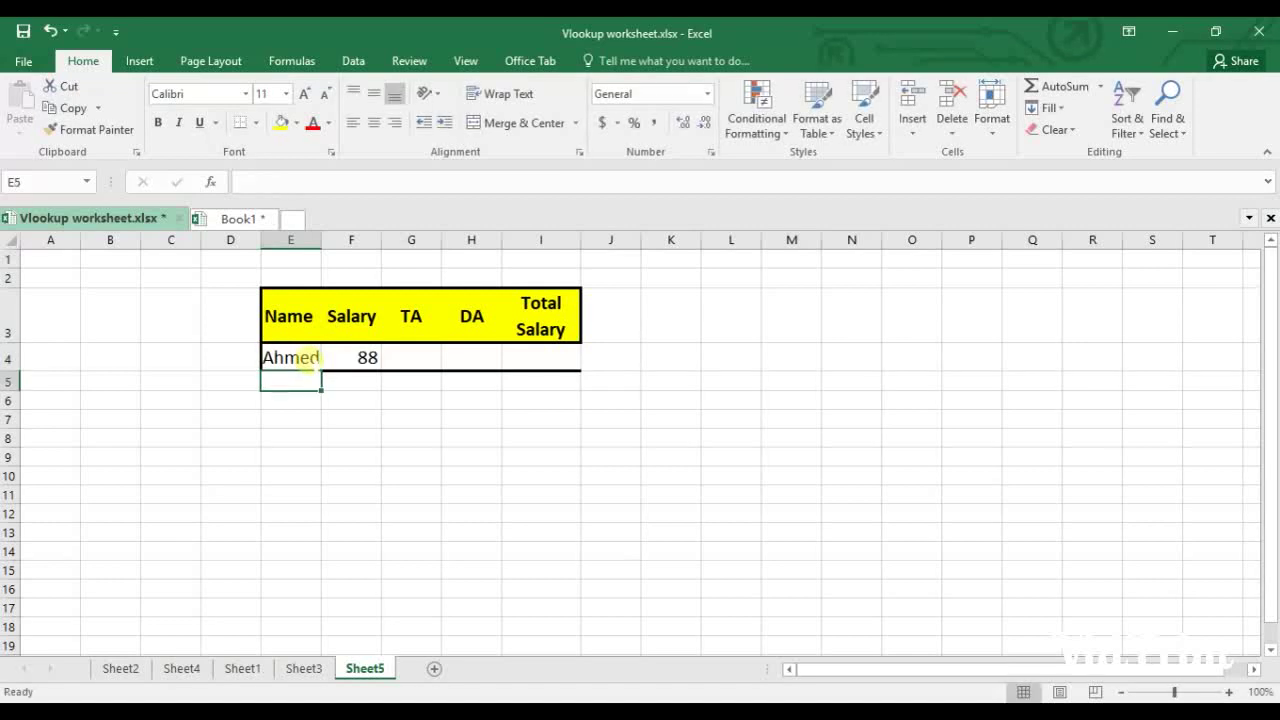
click(299, 361)
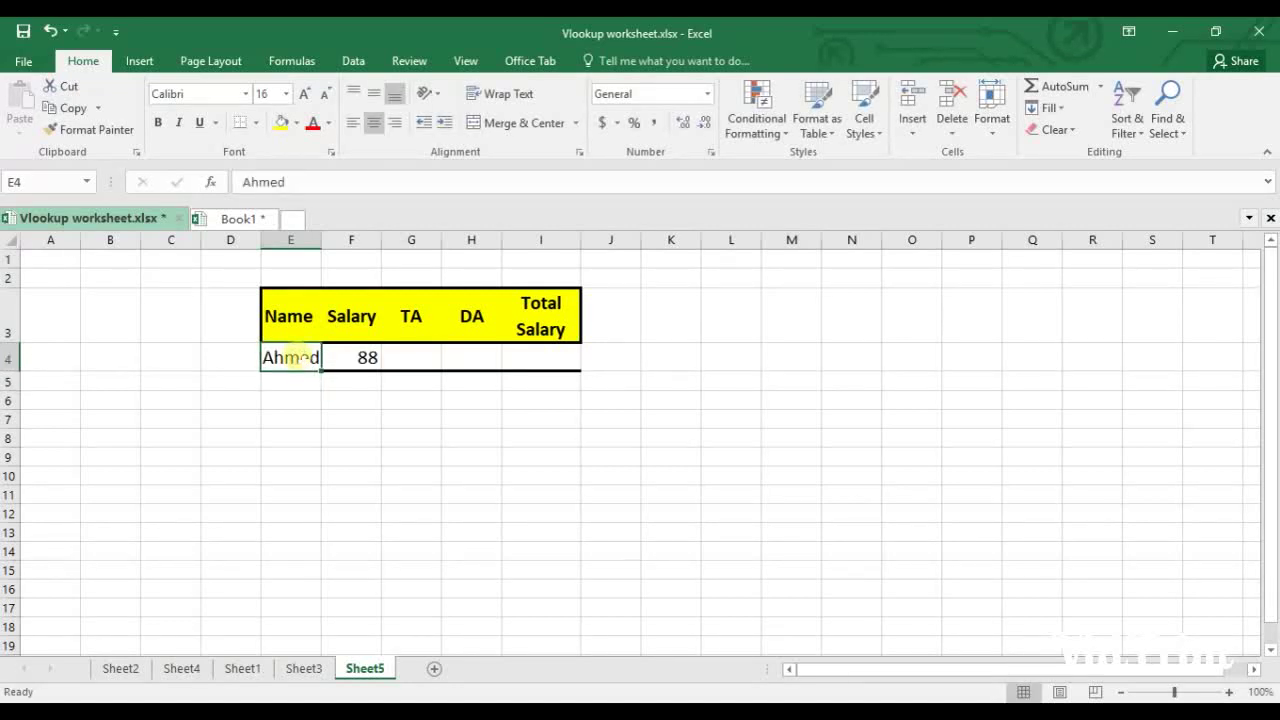
text(Sara)
key(Return)
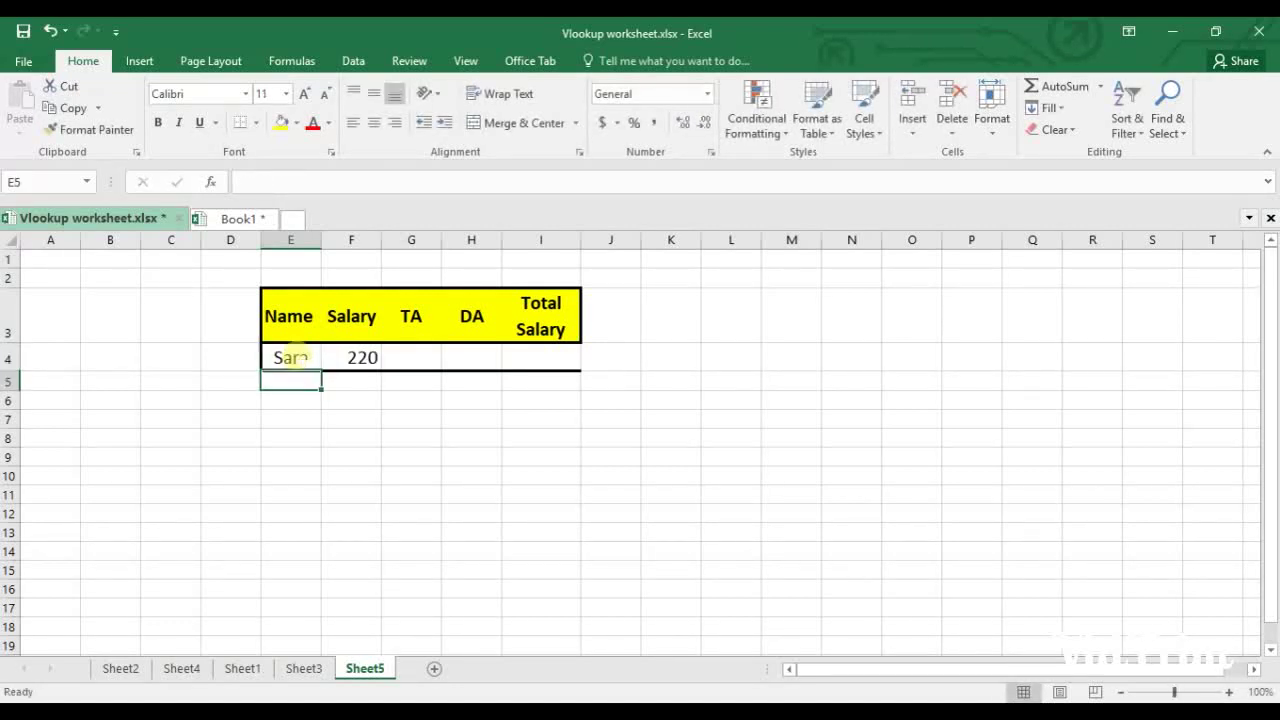
Replace the name in E4 with the last listed employee's name, discarding the entry started in E5
text(Saee)
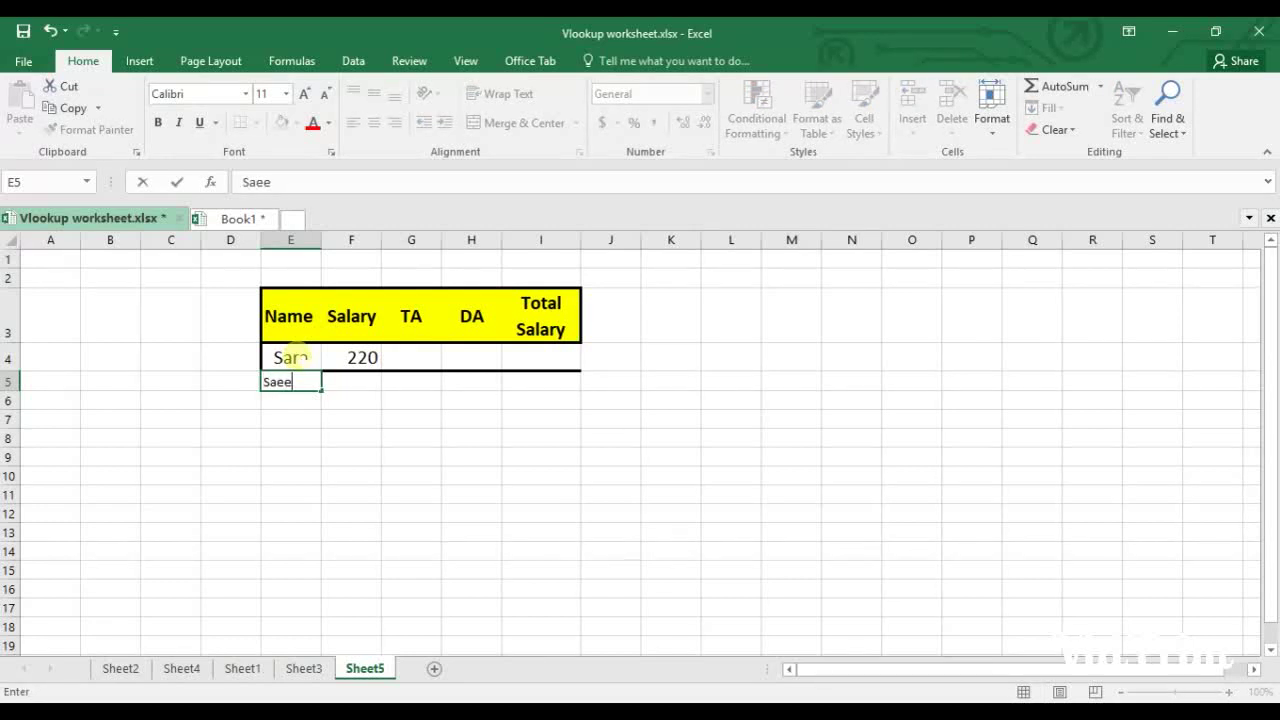
key(BackSpace)
key(BackSpace)
click(298, 356)
text(Saeed)
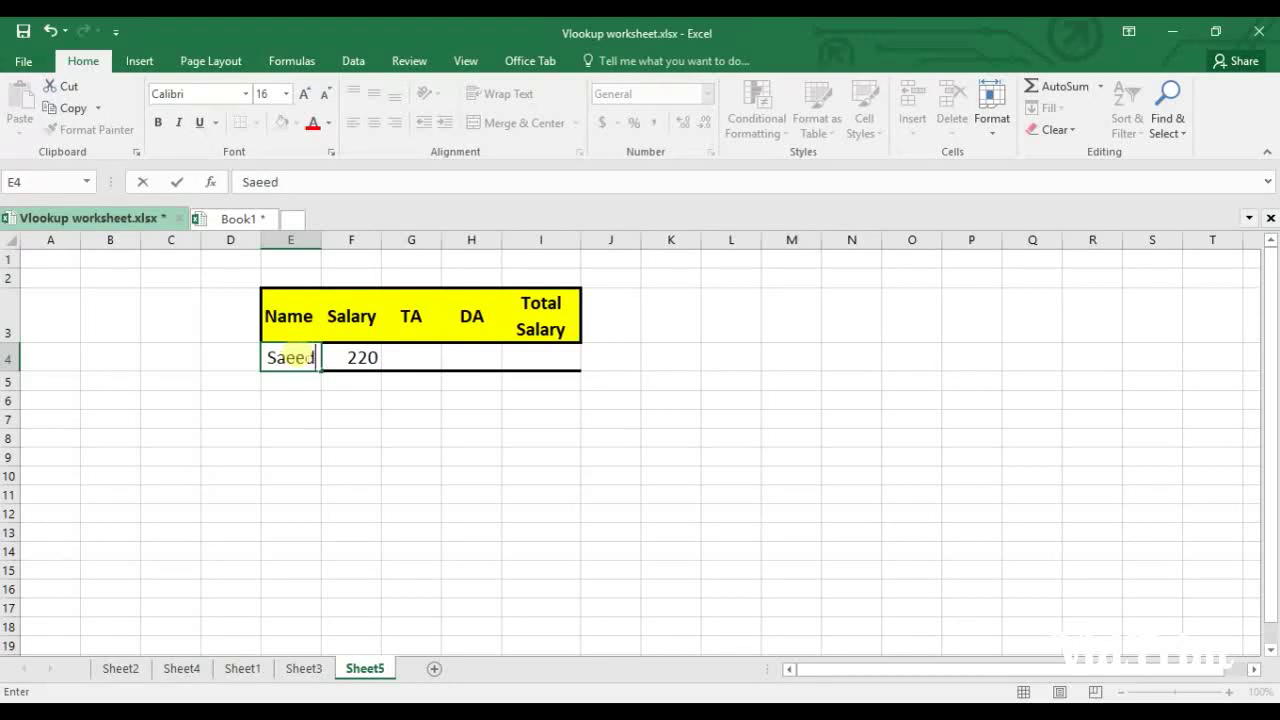
key(Return)
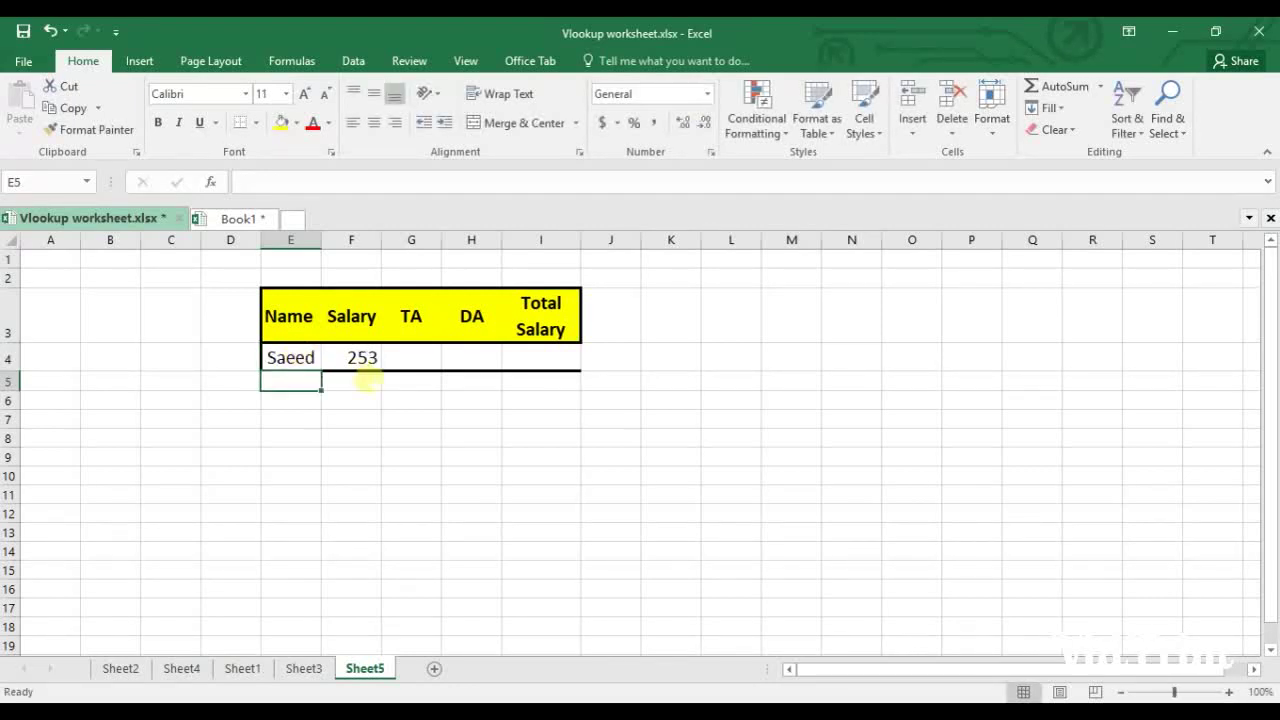
Clear the VLOOKUP formula from F4 and the employee name from E4
click(375, 394)
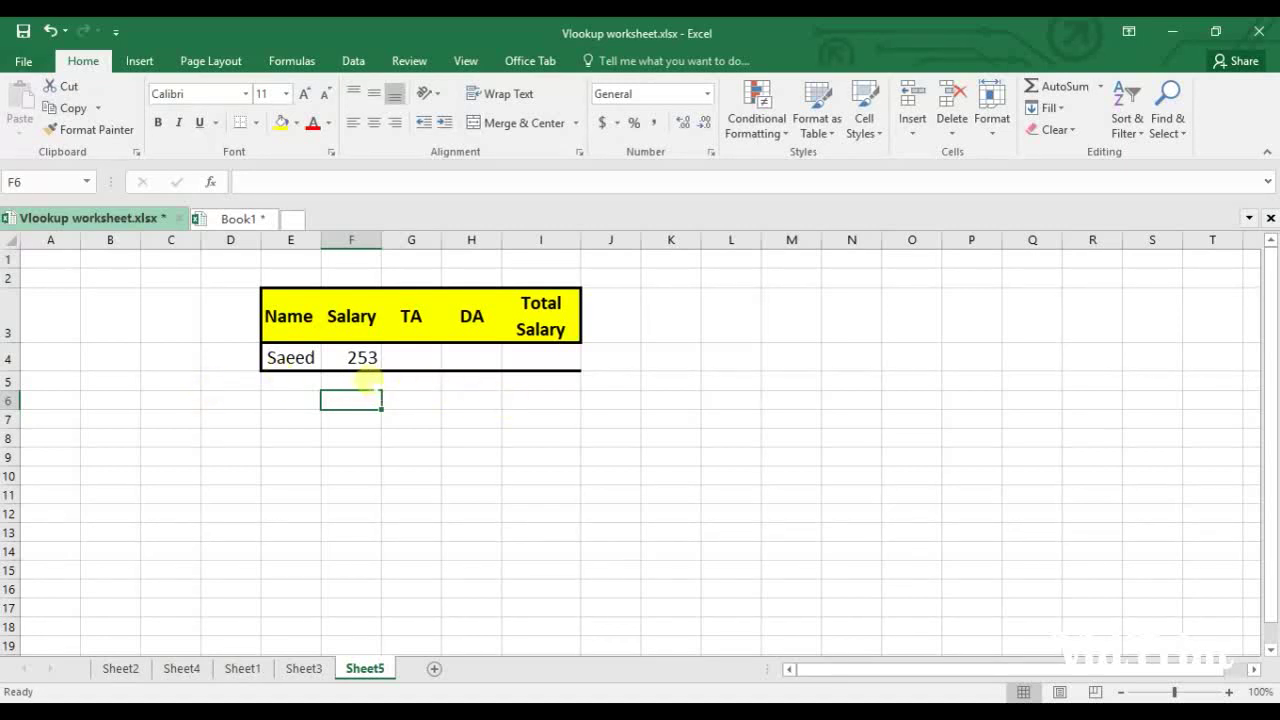
click(362, 360)
key(Delete)
click(290, 357)
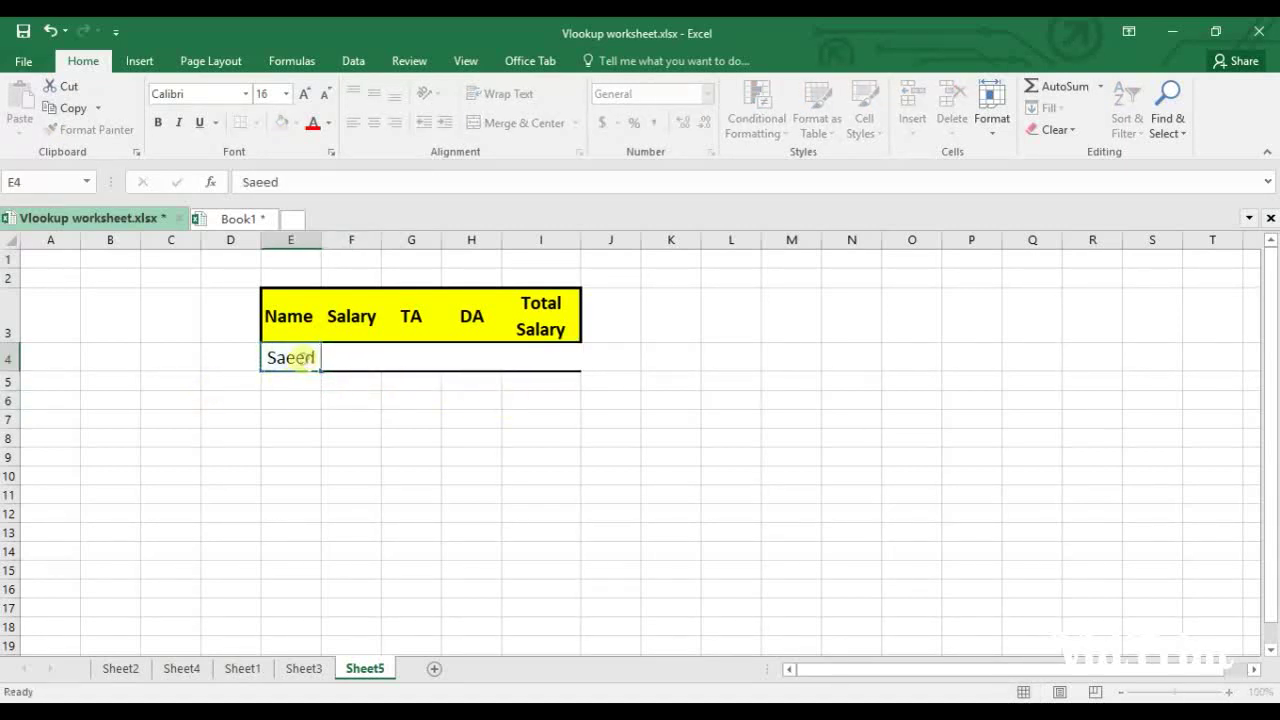
key(BackSpace)
click(340, 421)
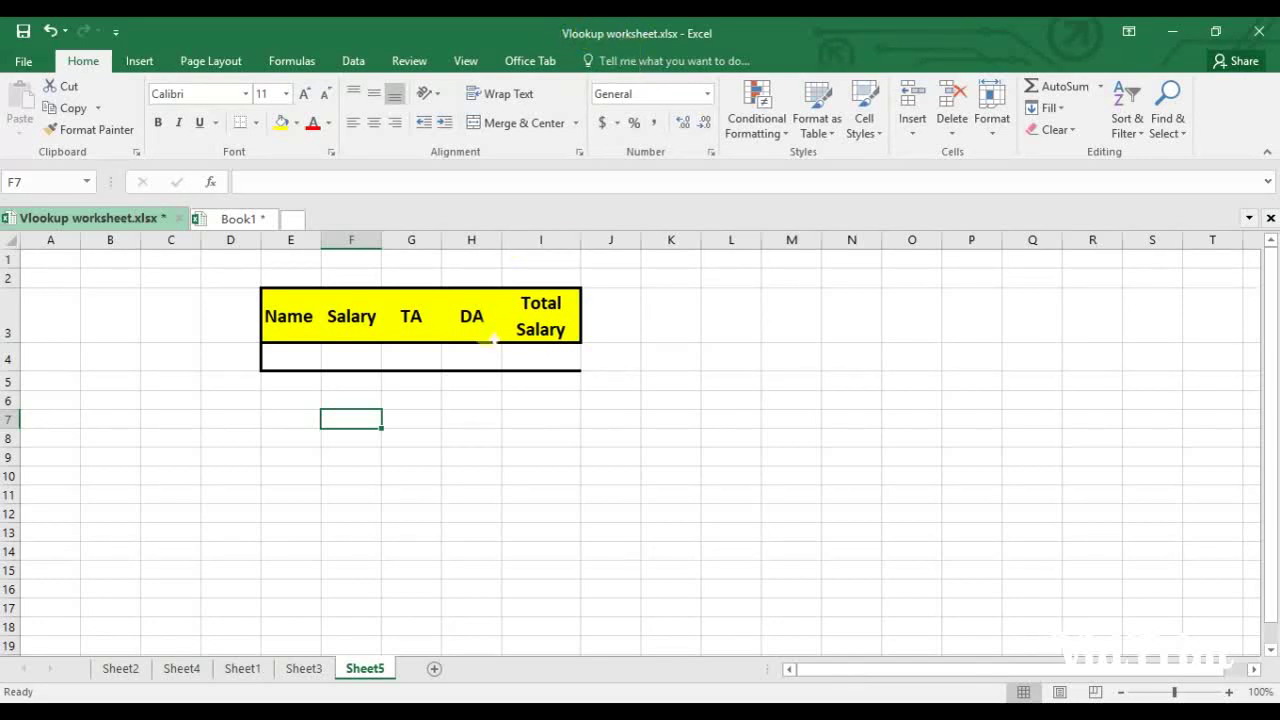
Create a new workbook and copy the lookup table with its Name to Total Salary headers from Book1 into it at E3
key(ctrl+n)
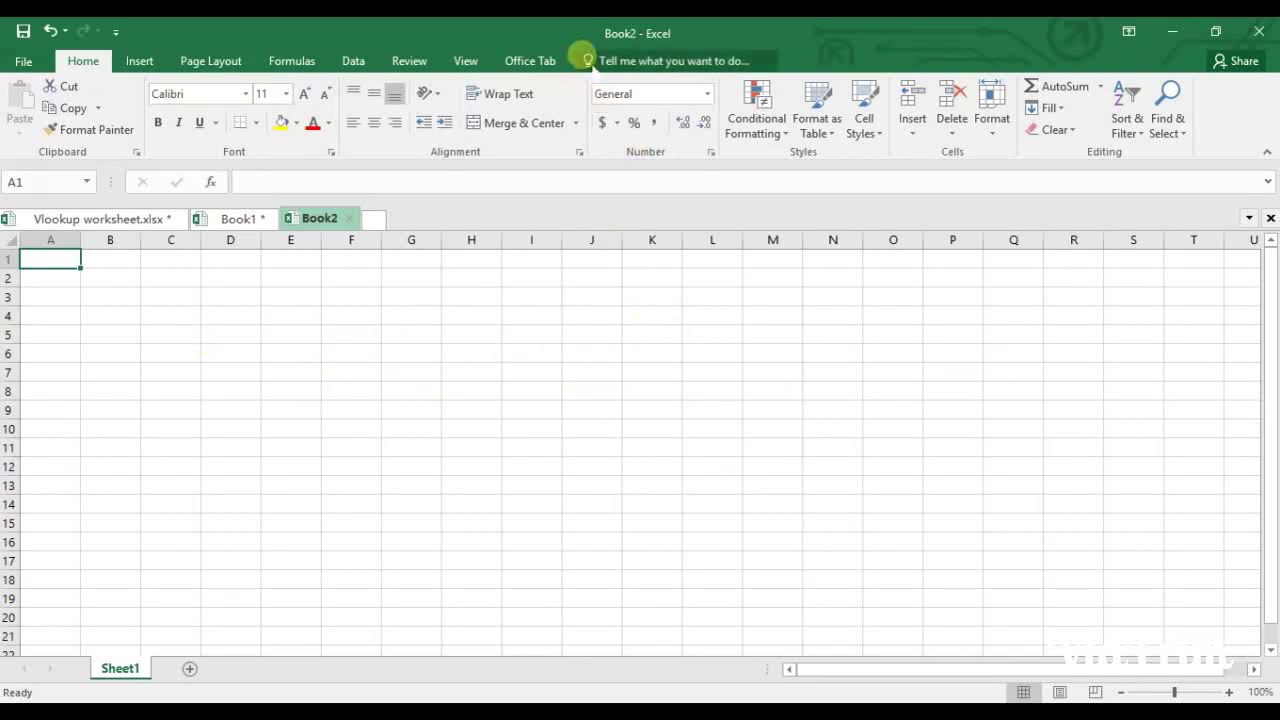
drag(615, 44, 661, 59)
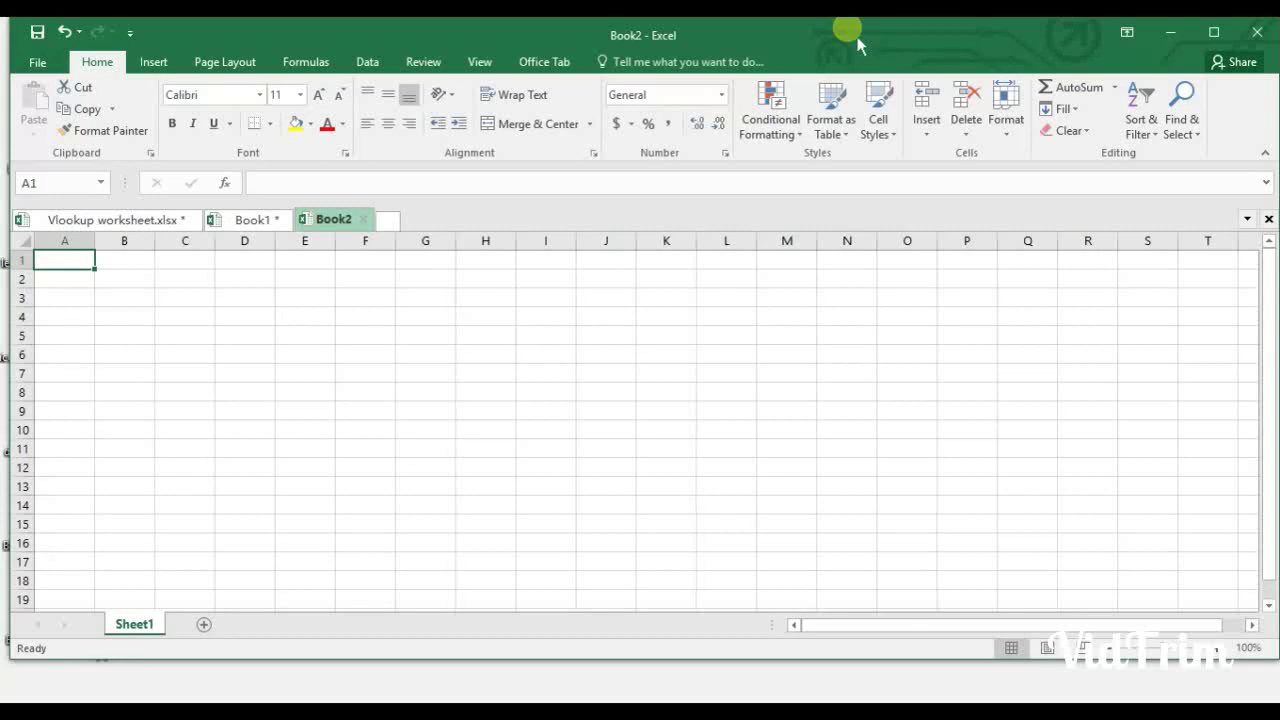
drag(305, 300, 652, 352)
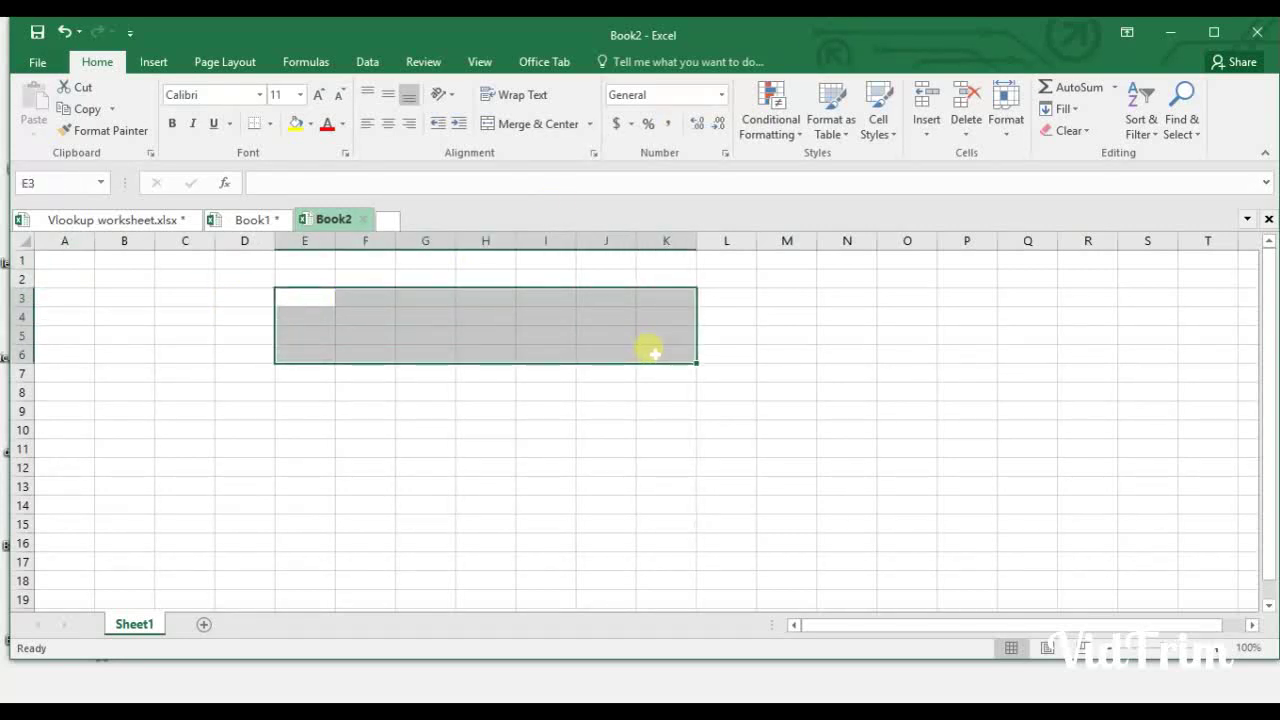
click(247, 219)
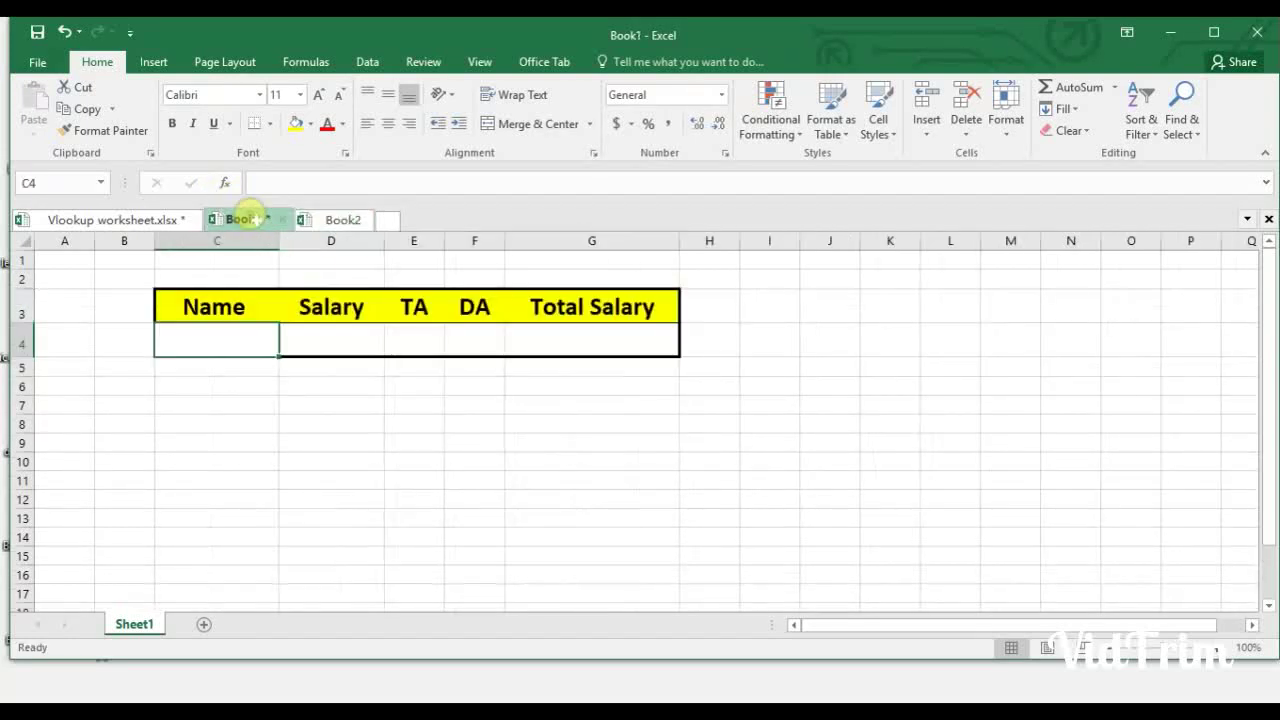
drag(634, 343, 214, 340)
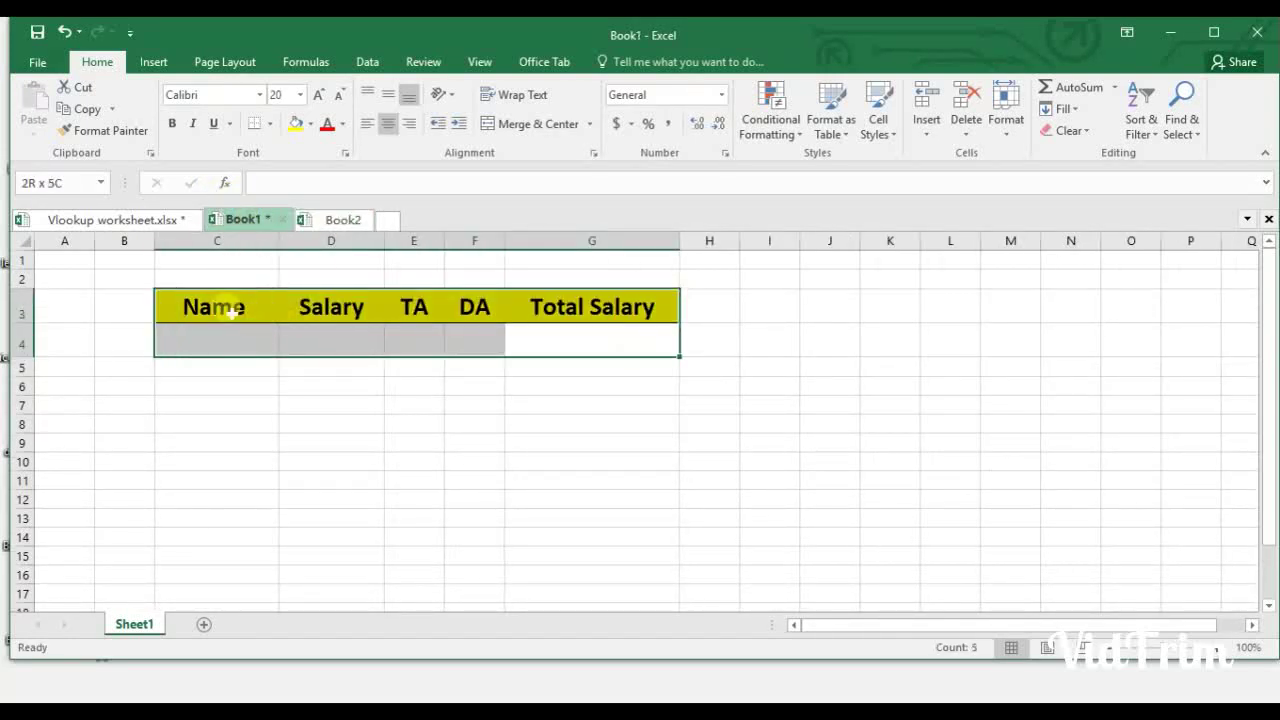
key(ctrl+c)
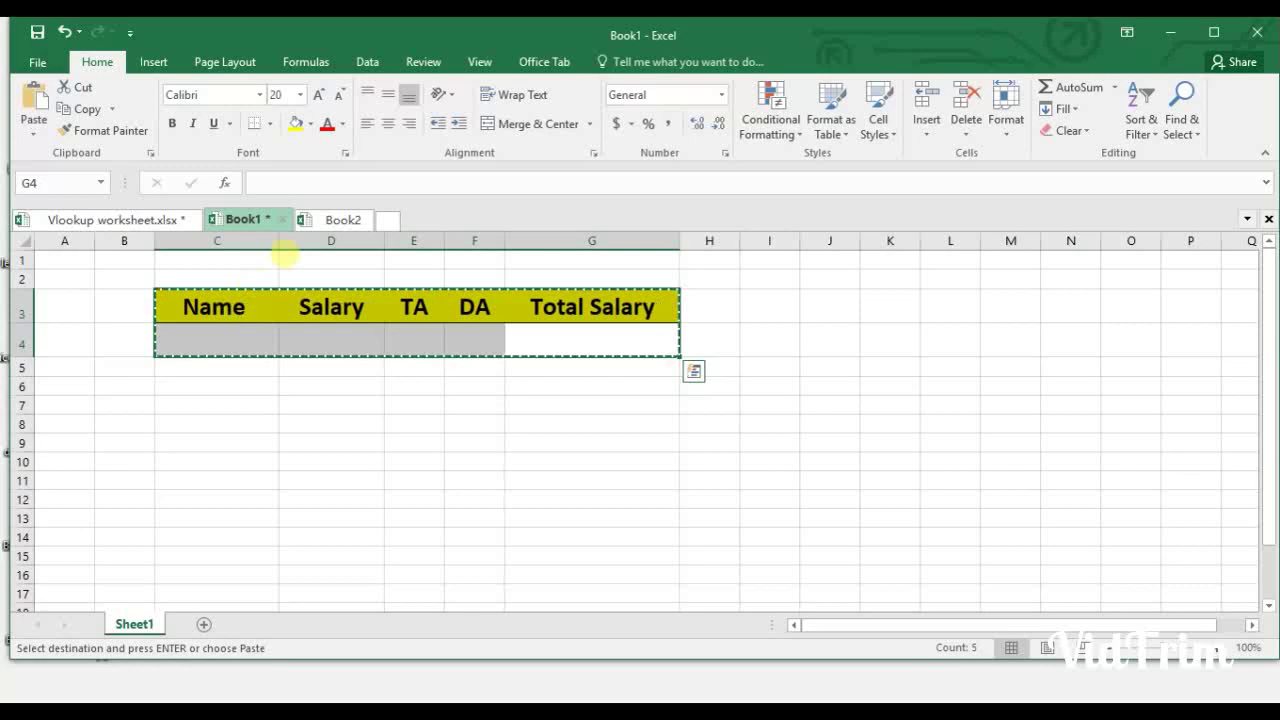
click(337, 219)
key(ctrl+v)
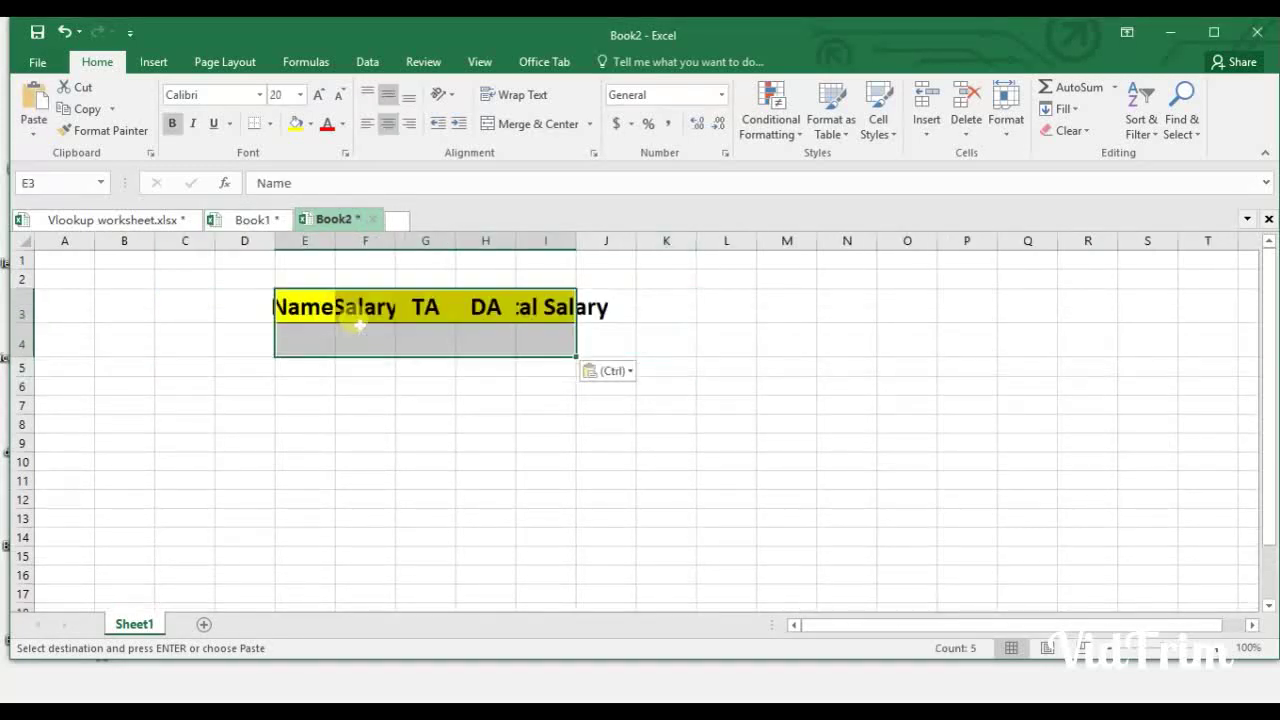
Widen columns E, F and I so the Name, Salary and Total Salary headers fit
click(423, 364)
drag(395, 243, 458, 243)
drag(638, 243, 769, 246)
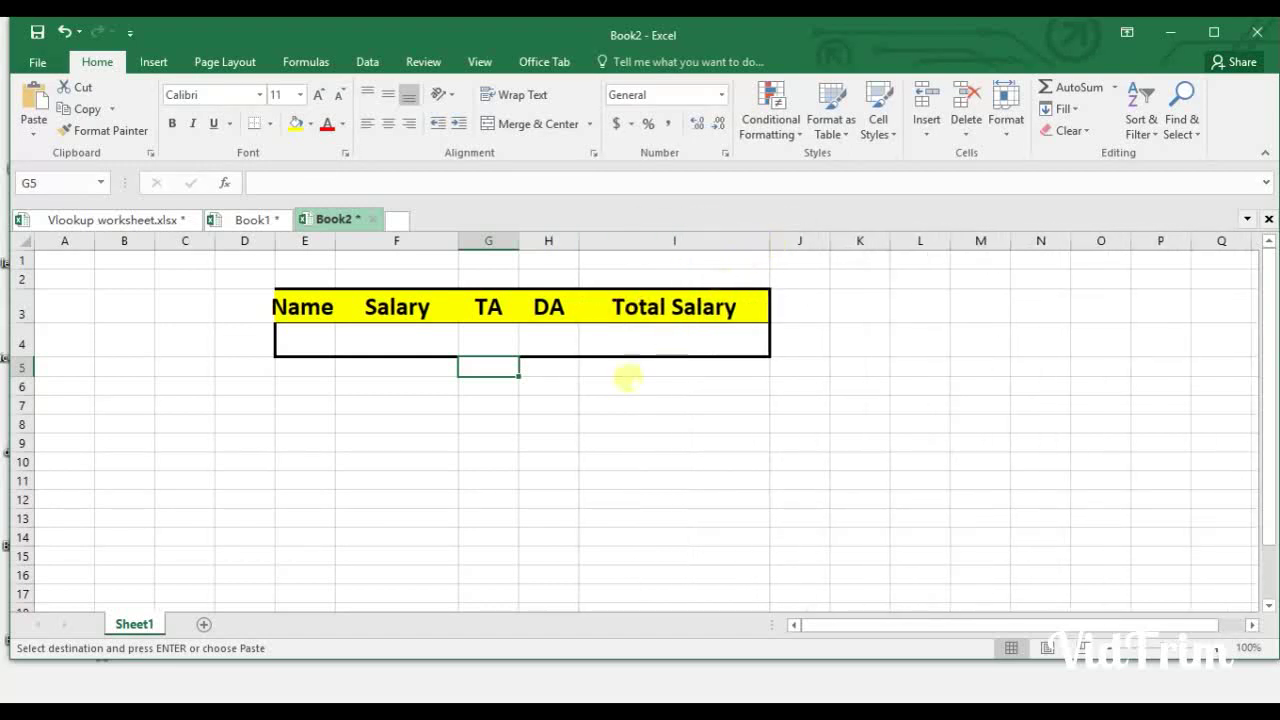
click(617, 384)
drag(341, 243, 372, 243)
Enter the third listed employee's name in E4 of the new lookup table
click(335, 337)
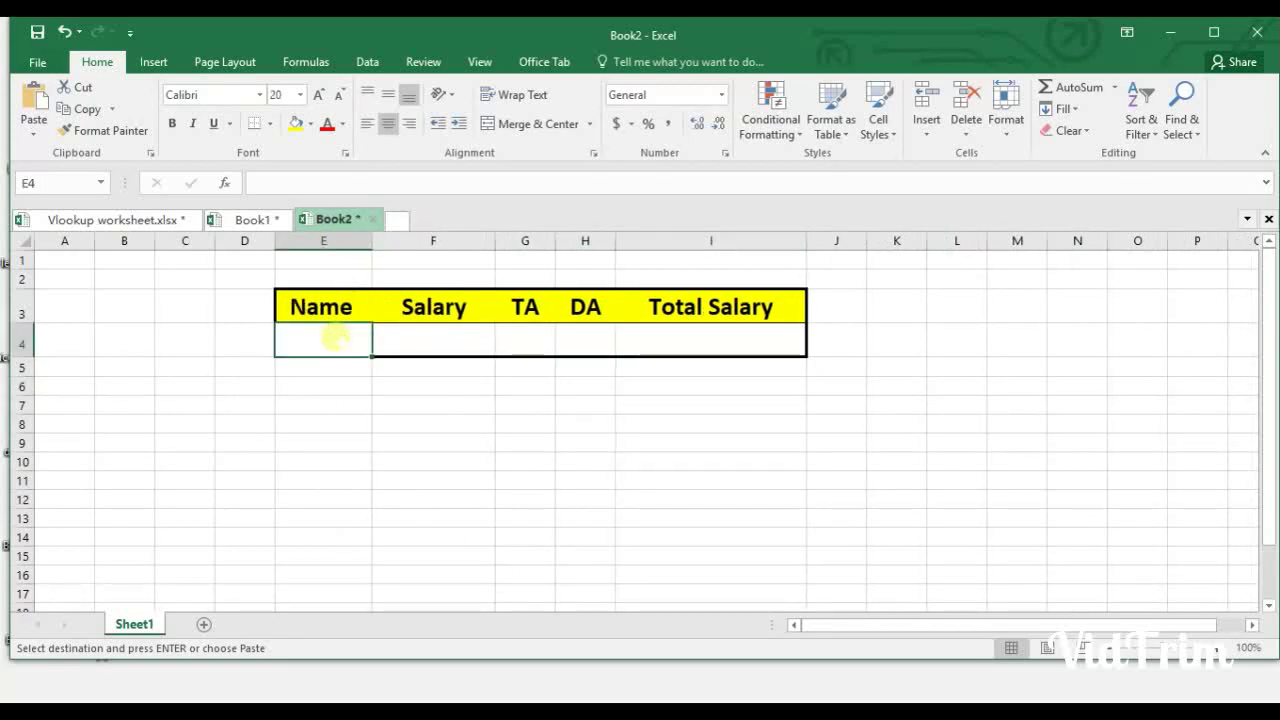
text(Ali)
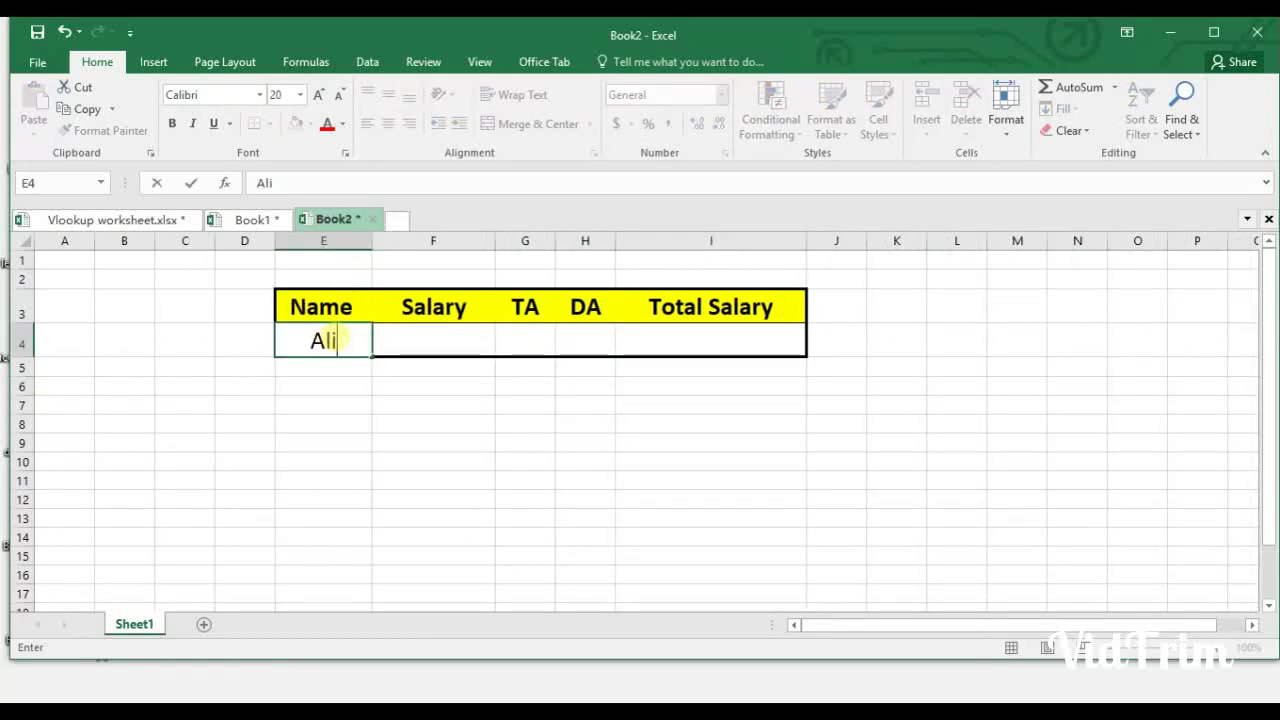
key(Return)
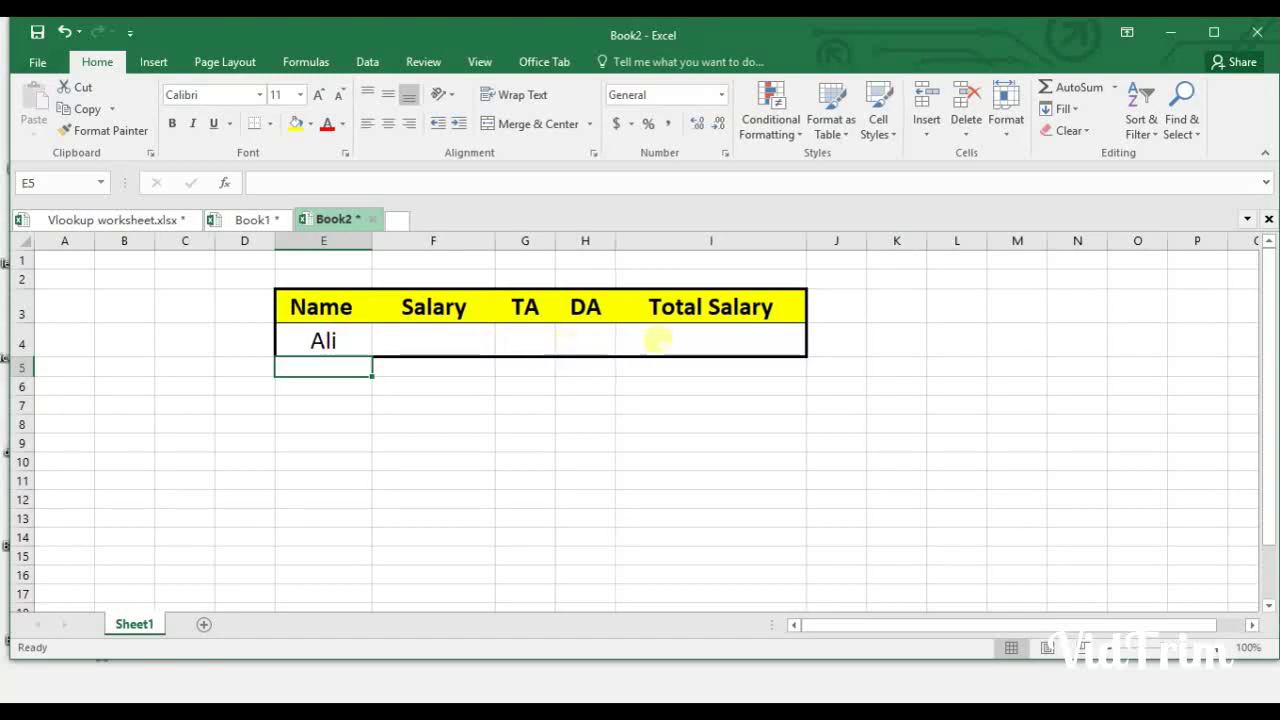
Start a VLOOKUP formula in the Total Salary cell I4 with E4 as the lookup value
click(667, 338)
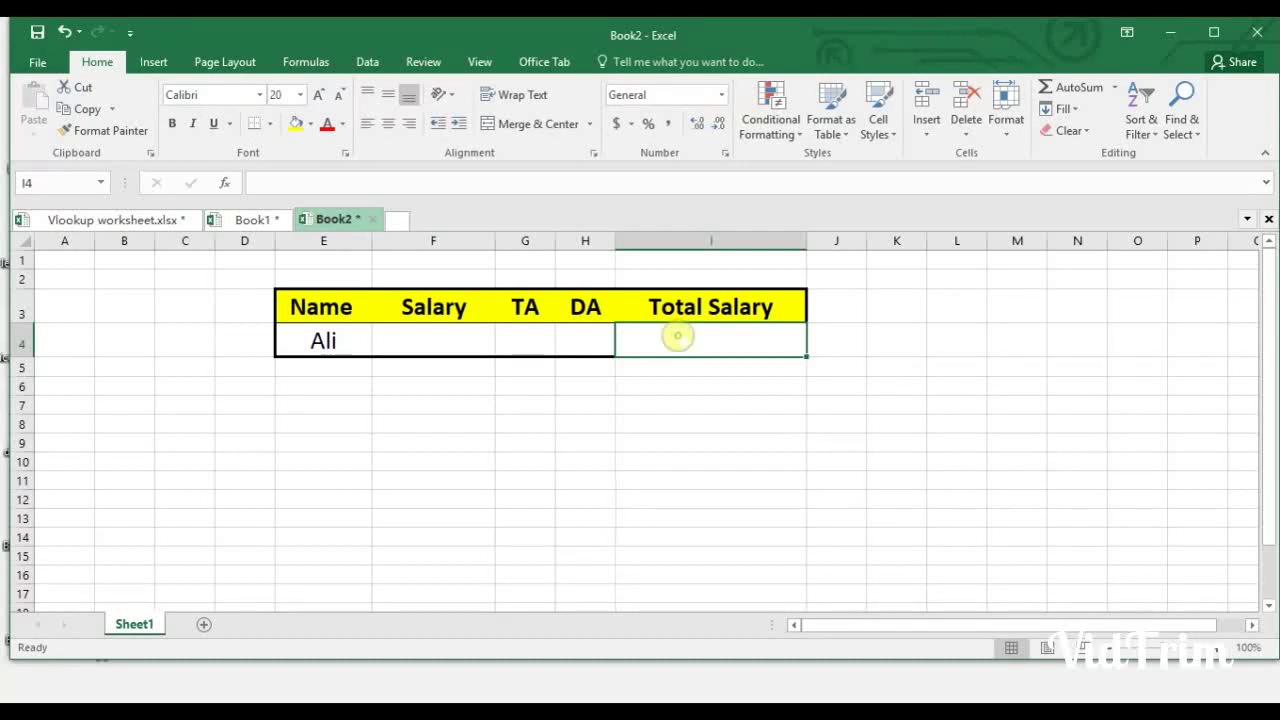
text(=)
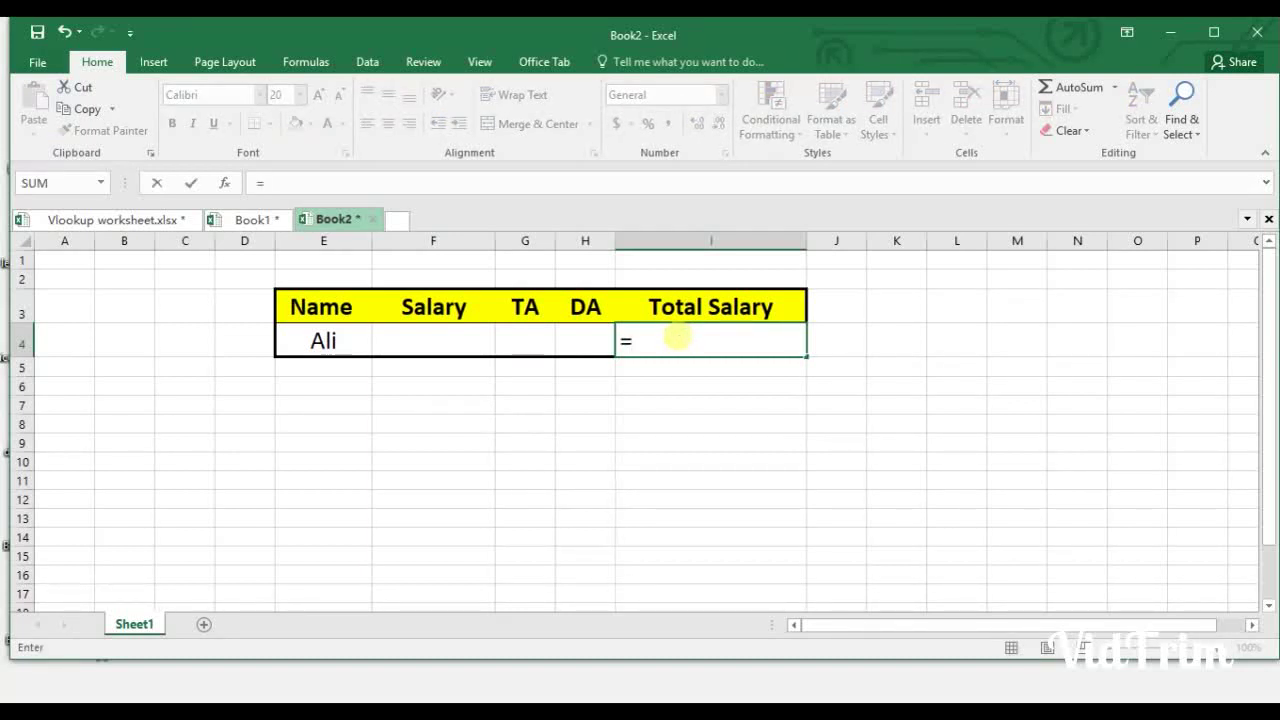
text(vlook)
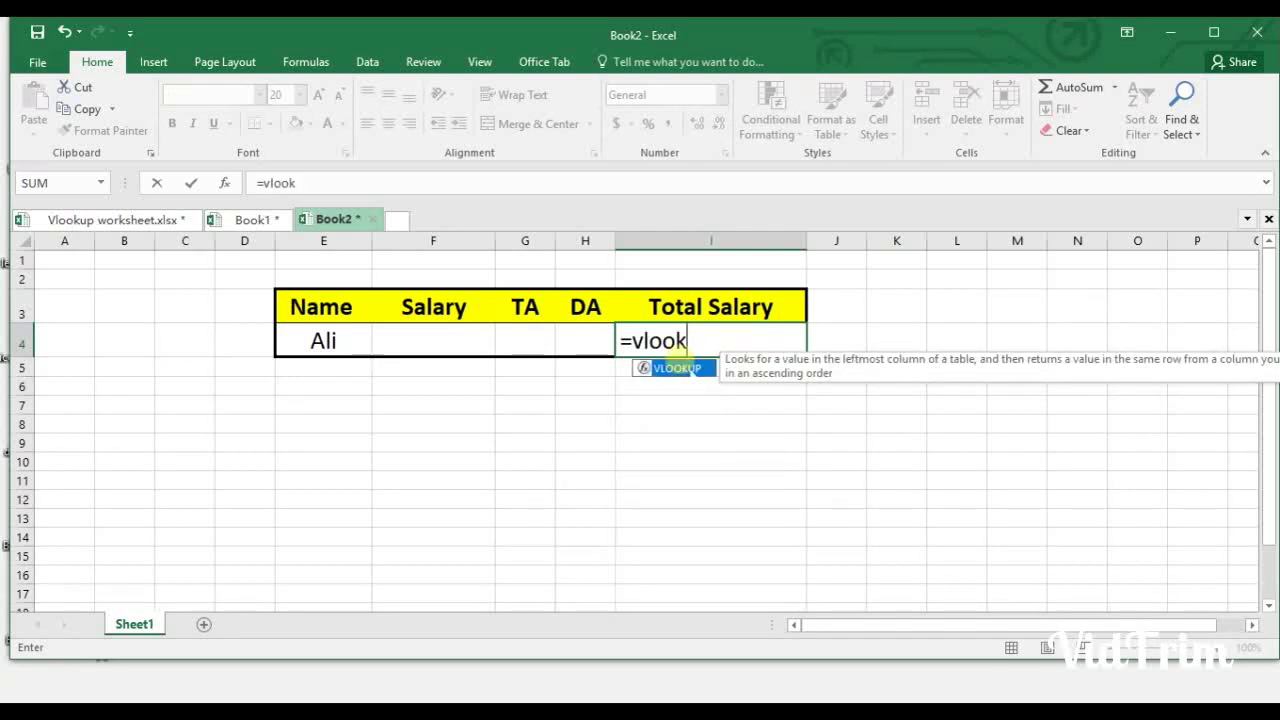
double_click(676, 368)
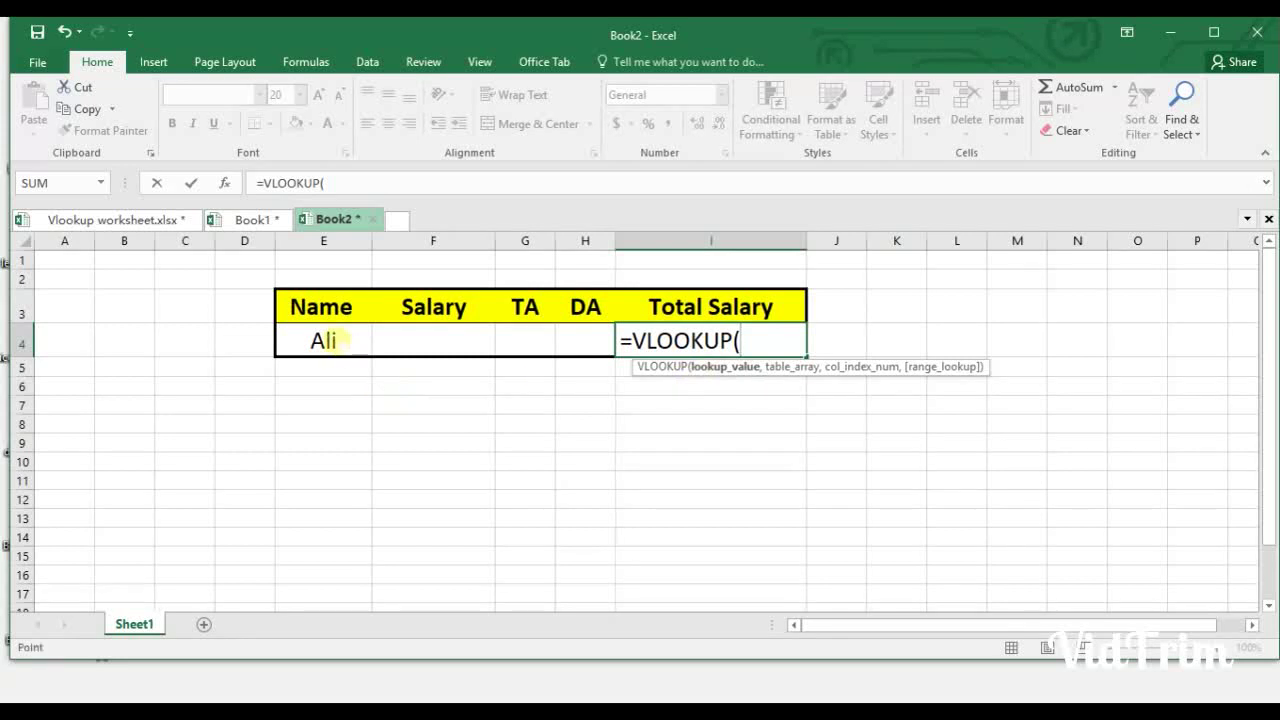
click(335, 342)
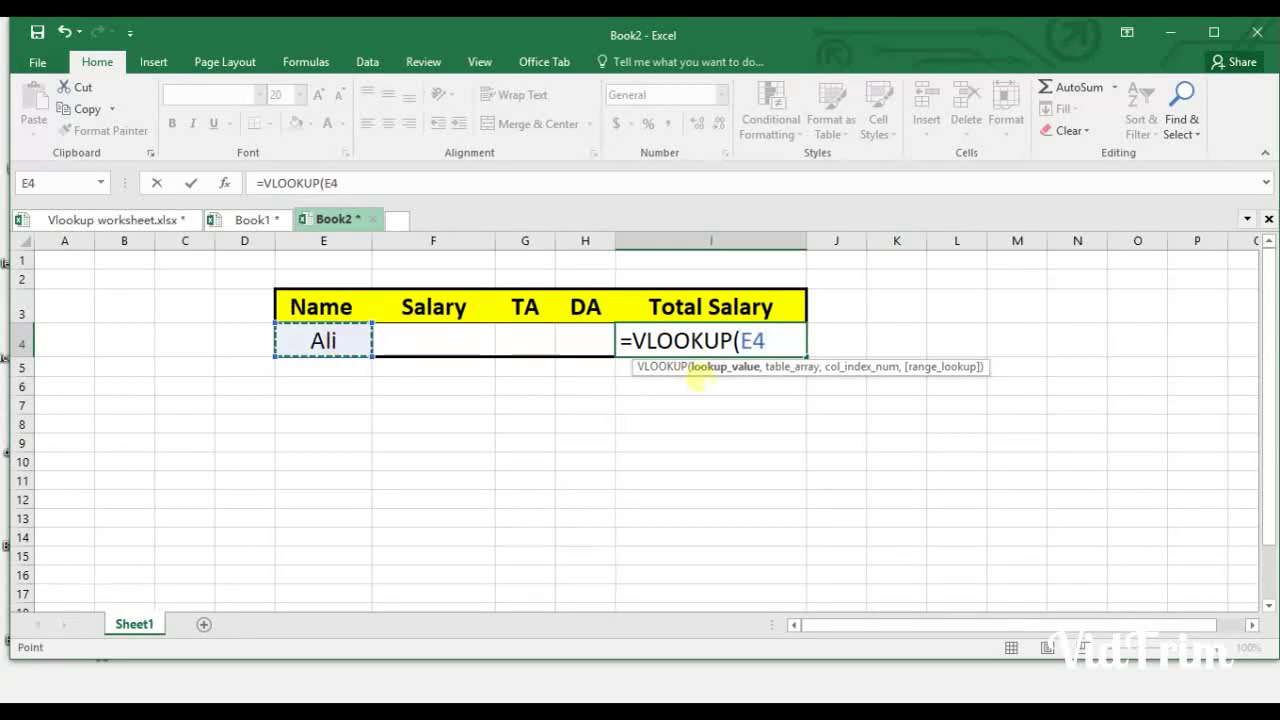
text(,)
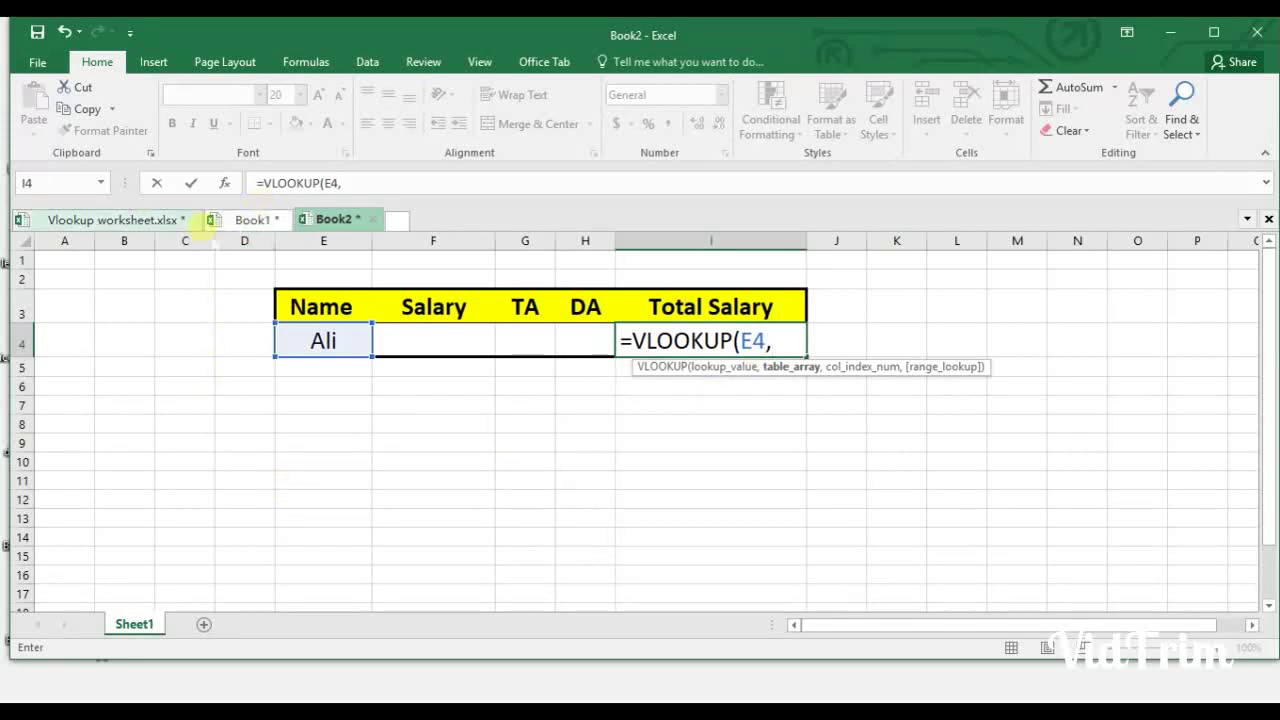
Use the salary record $C$6:$J$12 on Sheet2 of Vlookup worksheet.xlsx as the formula's table array
click(145, 221)
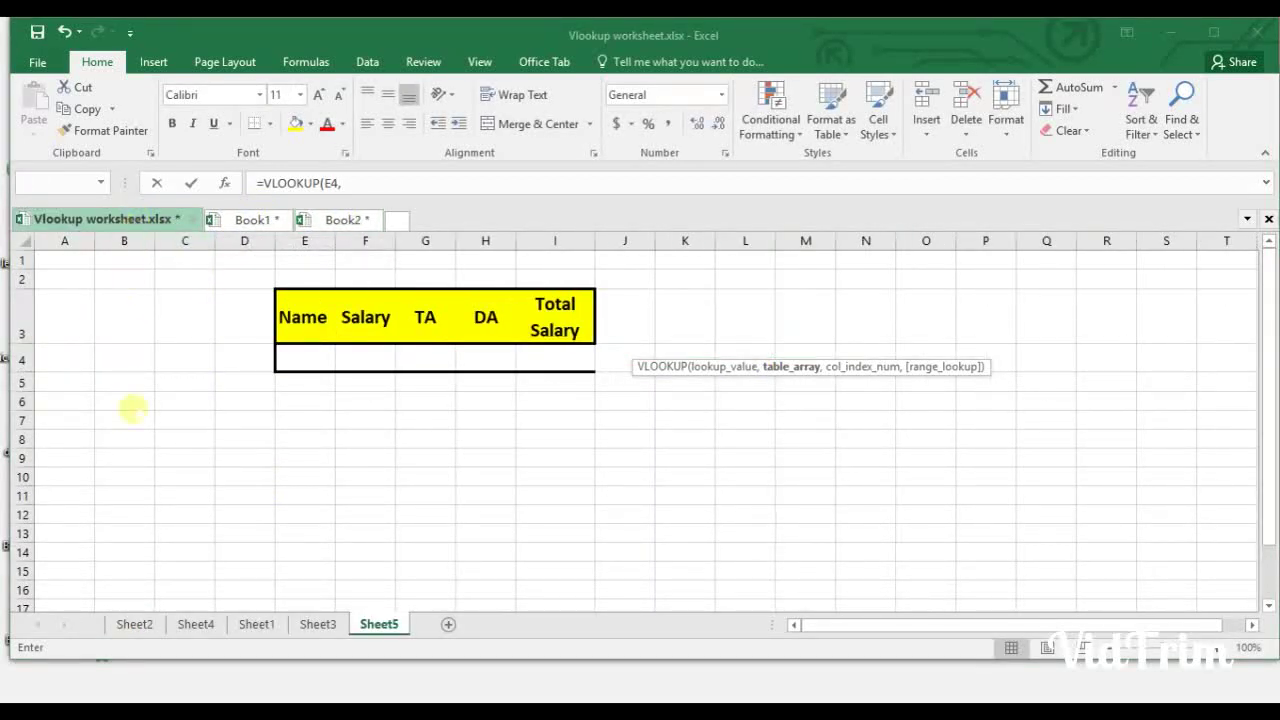
click(135, 626)
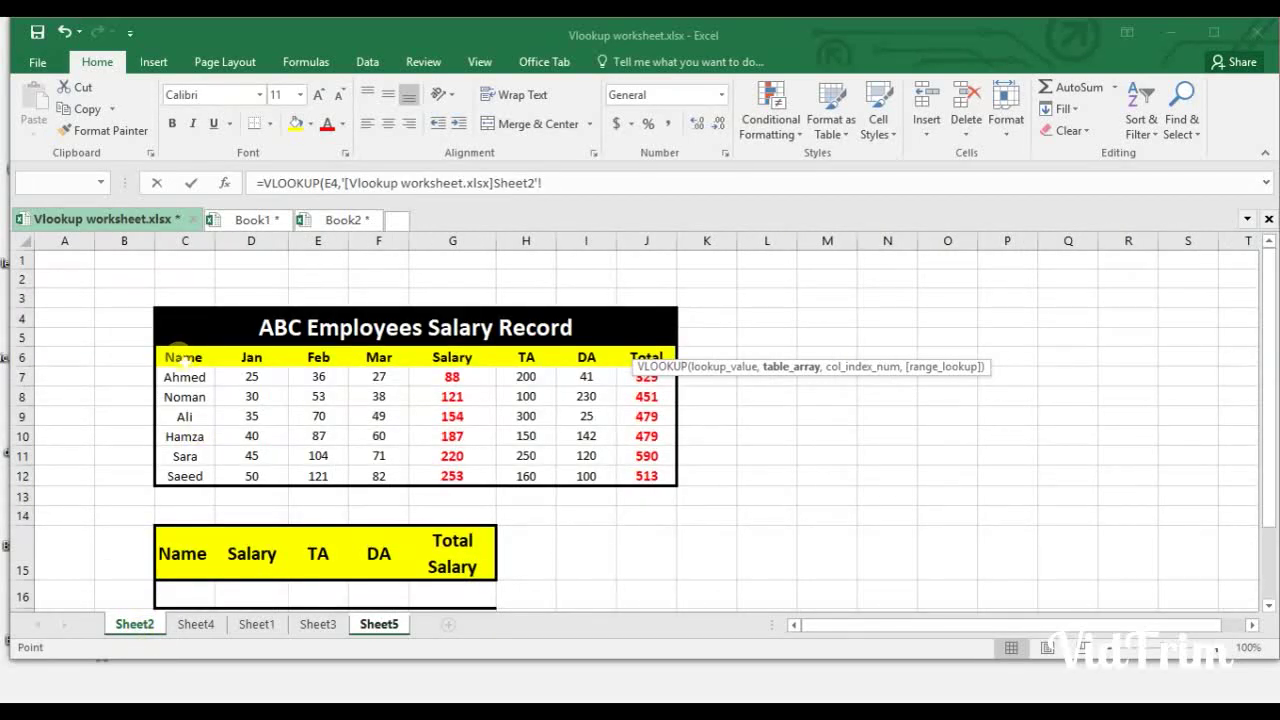
drag(184, 357, 652, 474)
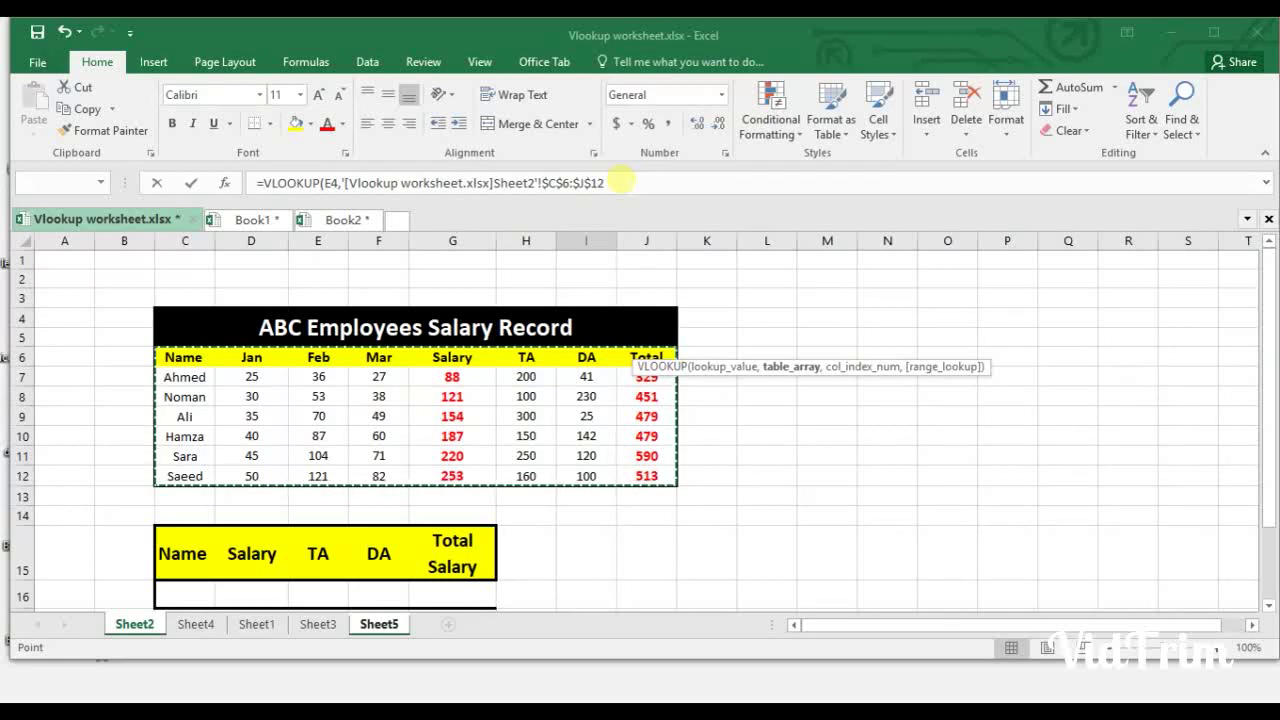
click(607, 185)
Complete the VLOOKUP formula with column index 8 and 0 for an exact match
text(,)
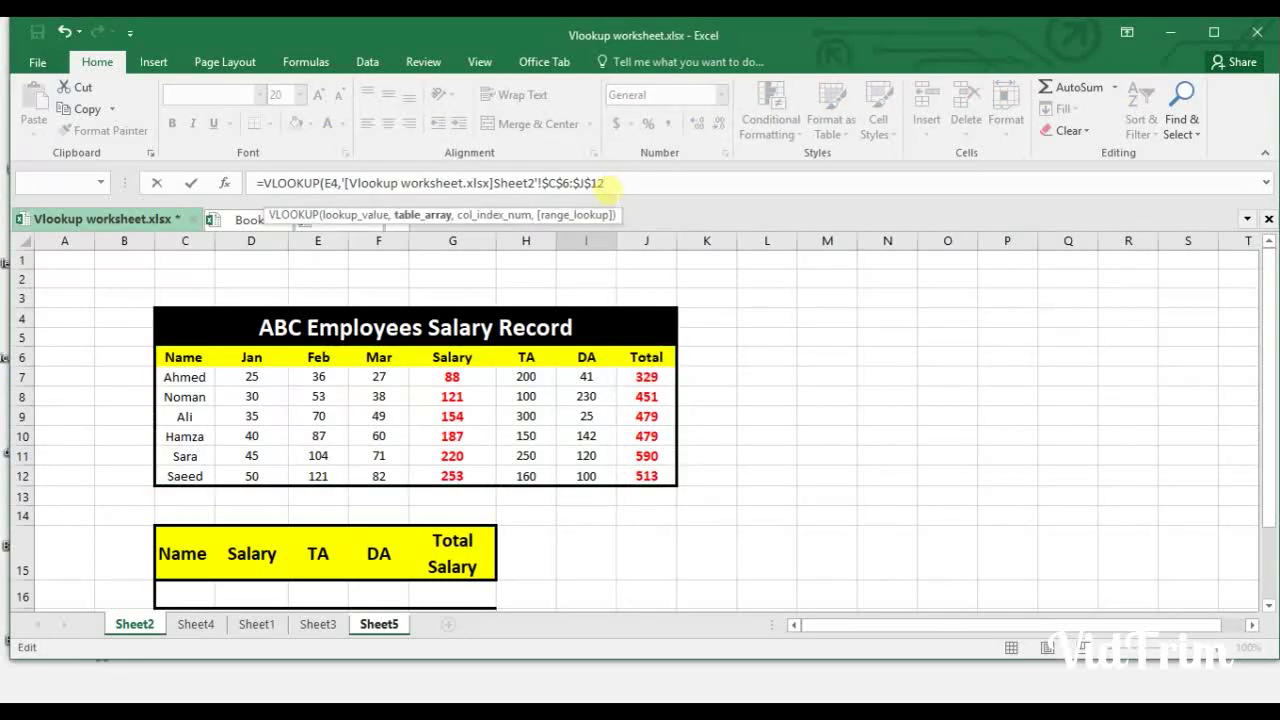
text(,)
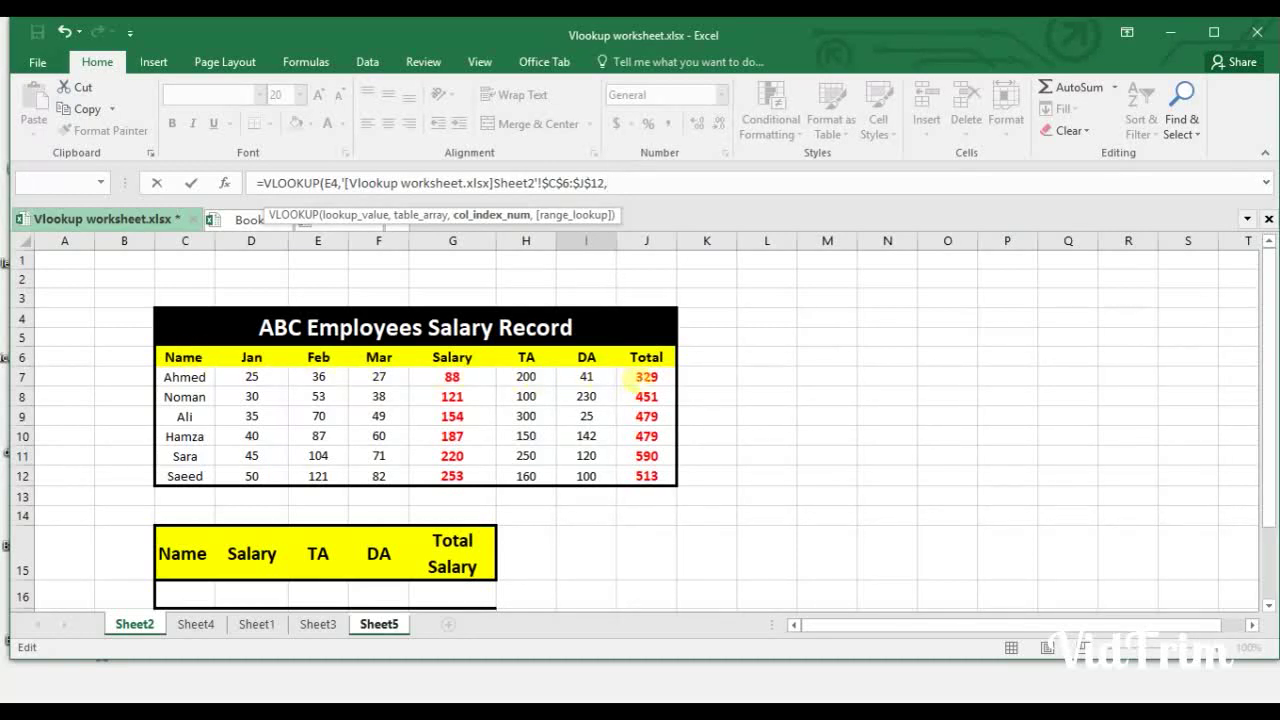
text(8,0)
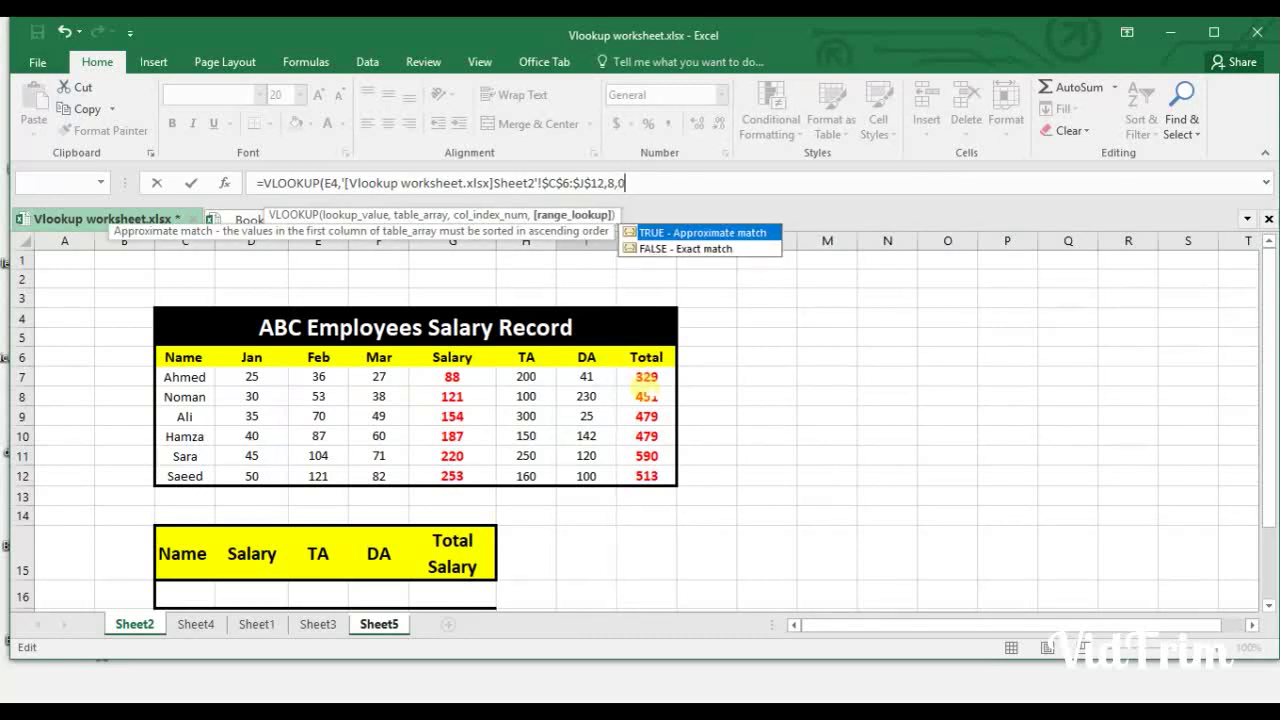
text())
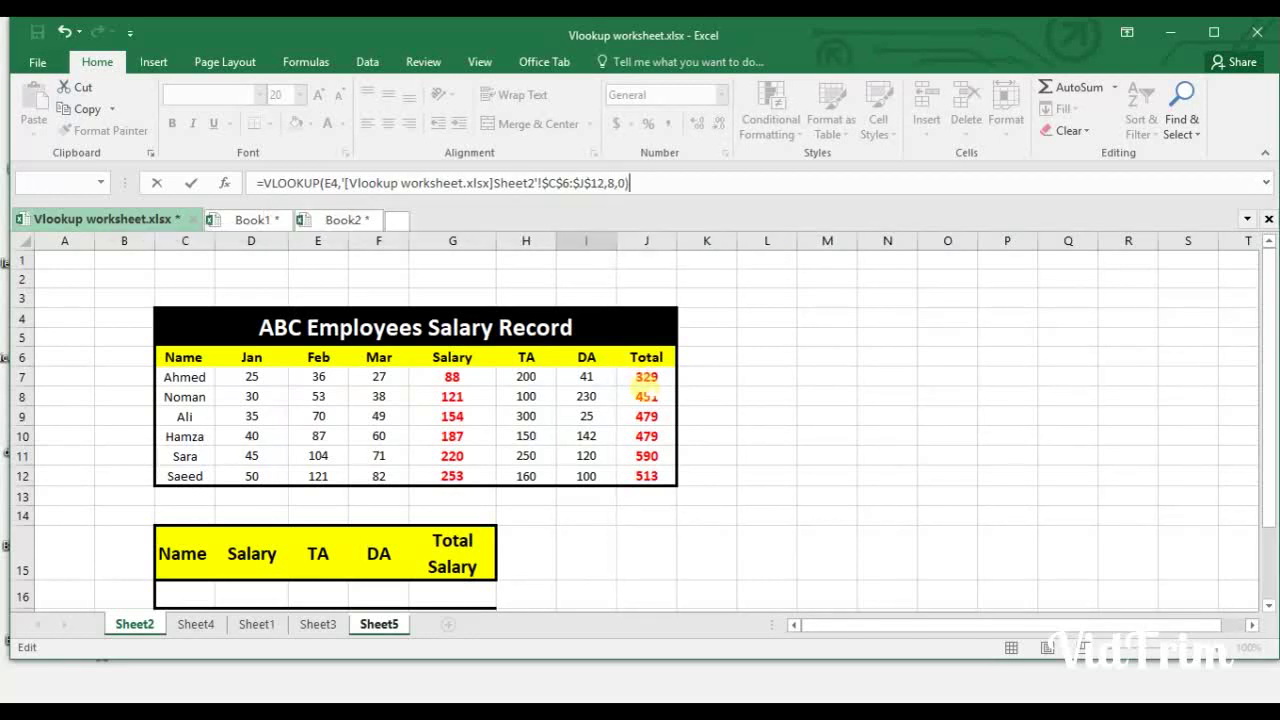
key(Return)
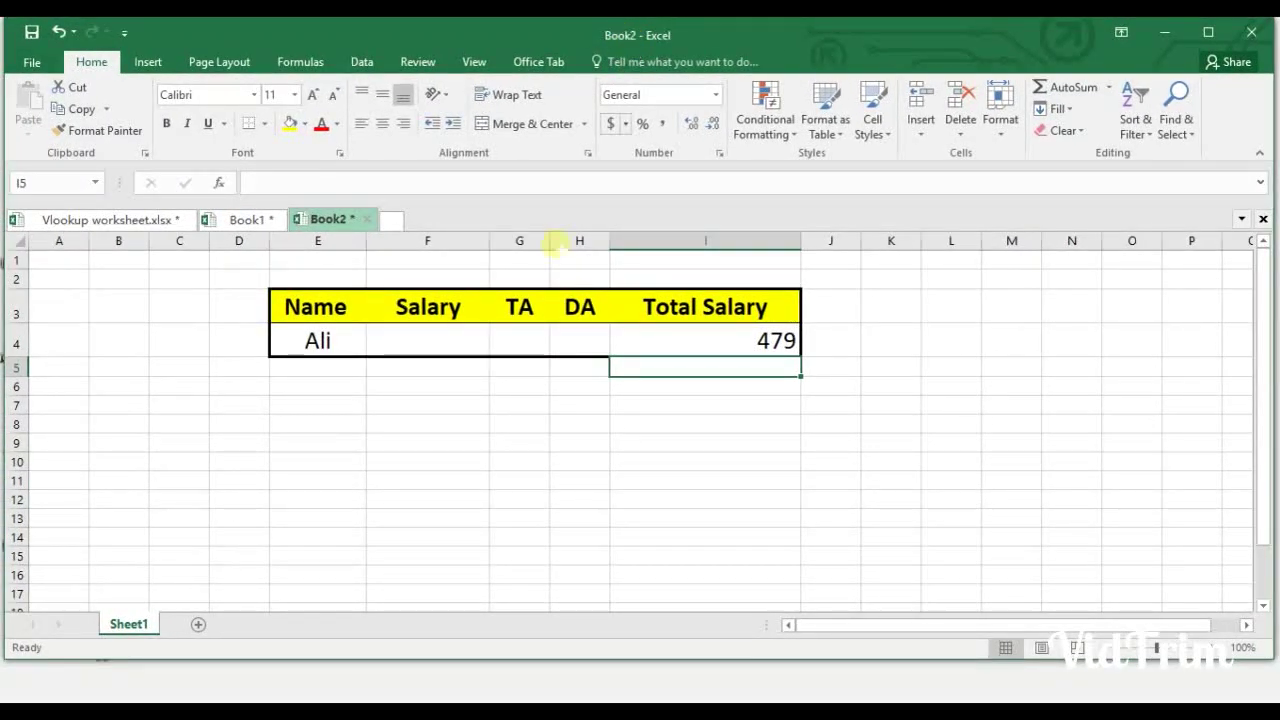
Test the Total Salary lookup in I4 by entering the first and then the fifth listed employee's name in E4
click(725, 342)
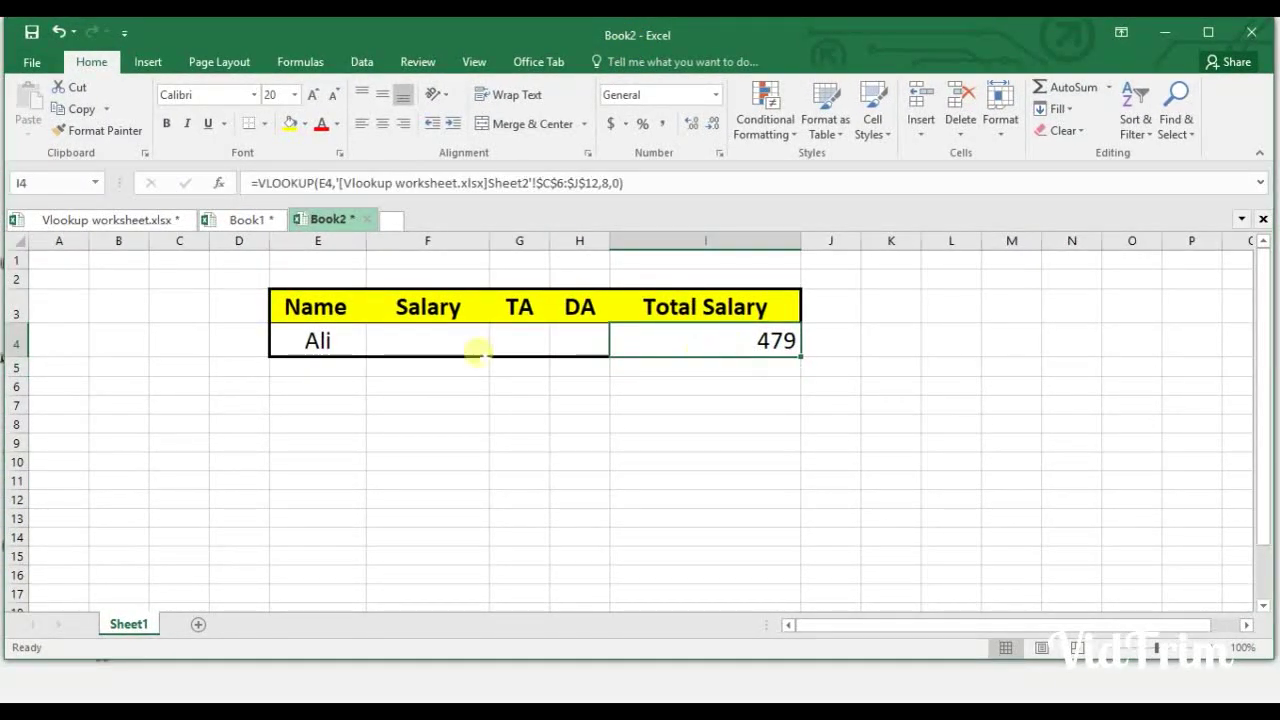
click(349, 338)
text(Ahmed)
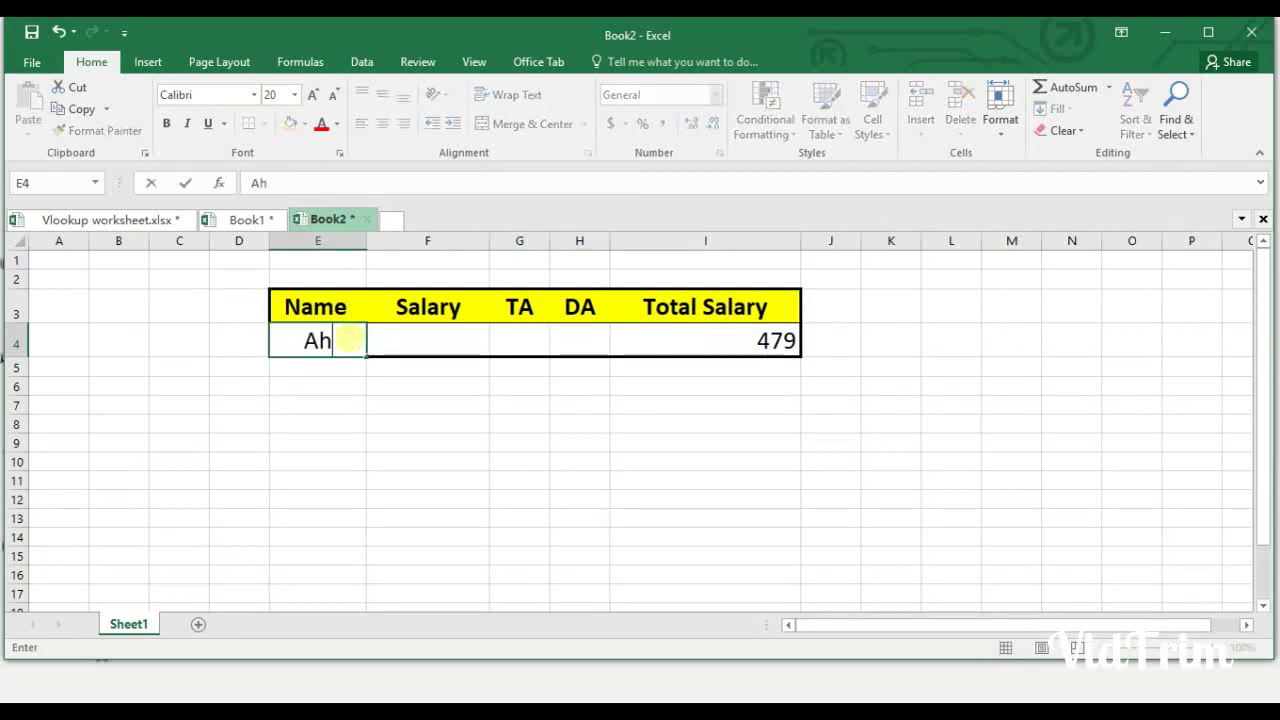
key(Return)
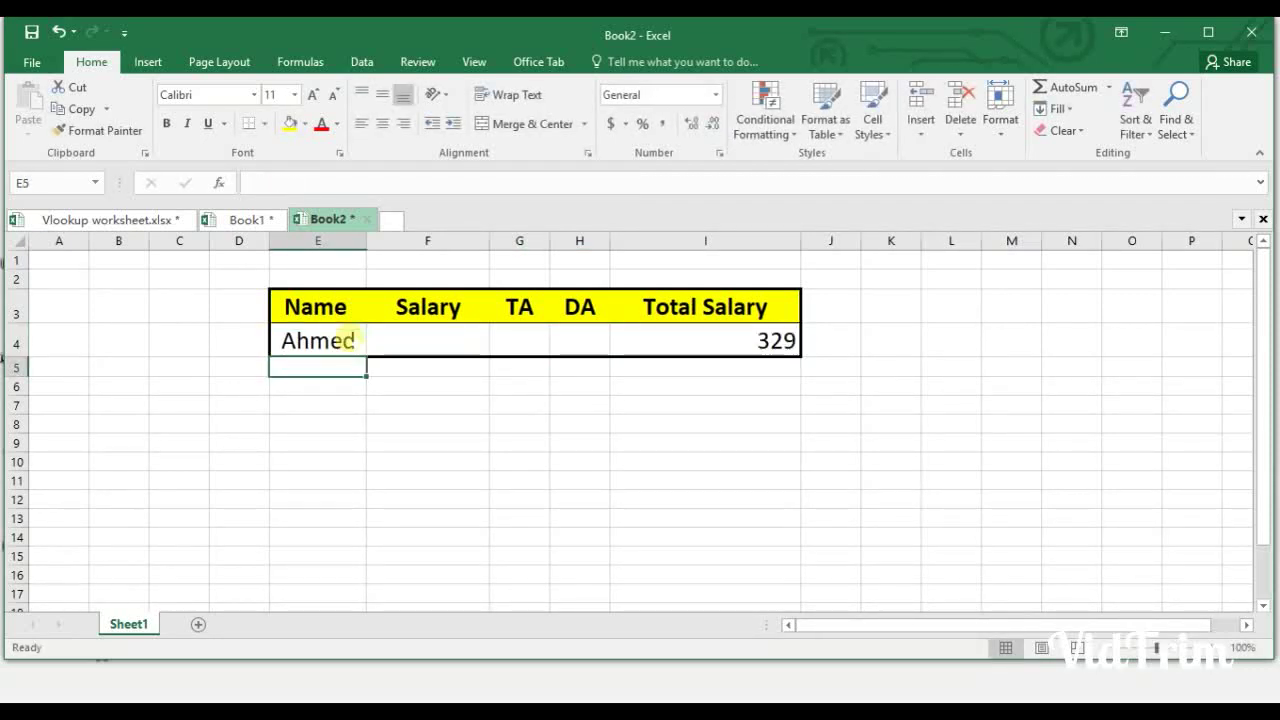
click(349, 340)
text(Sara)
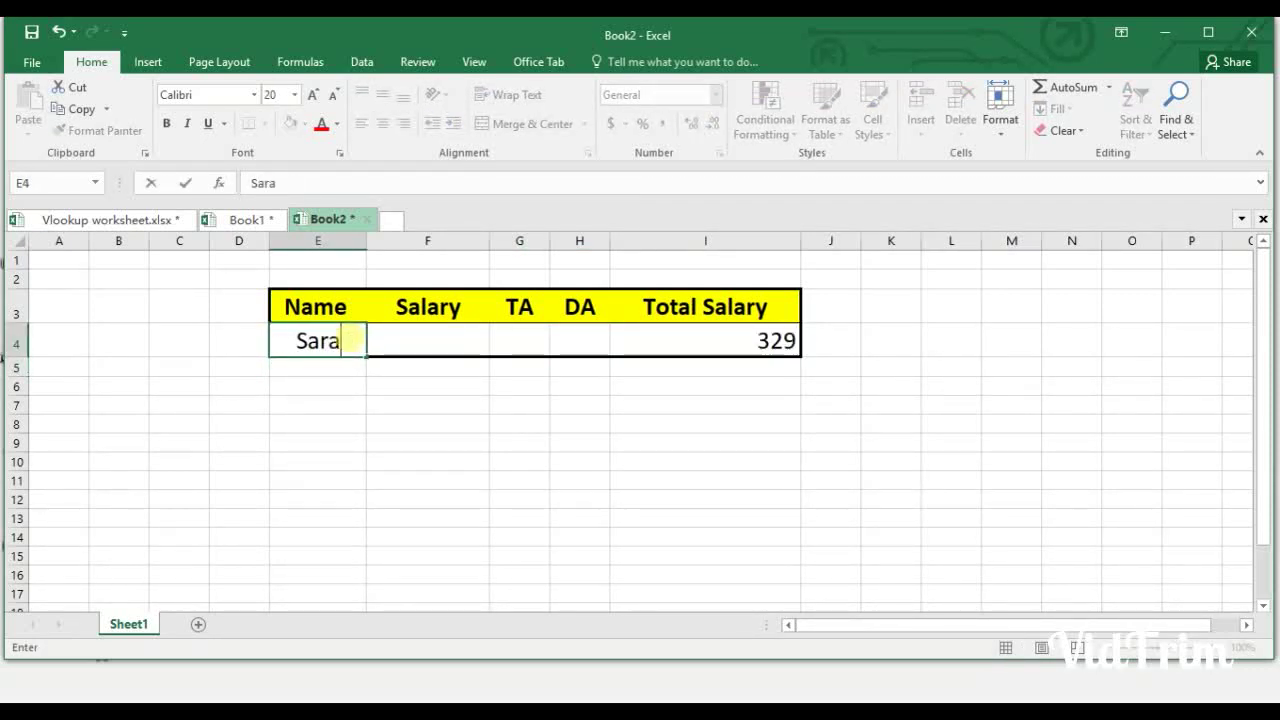
key(Return)
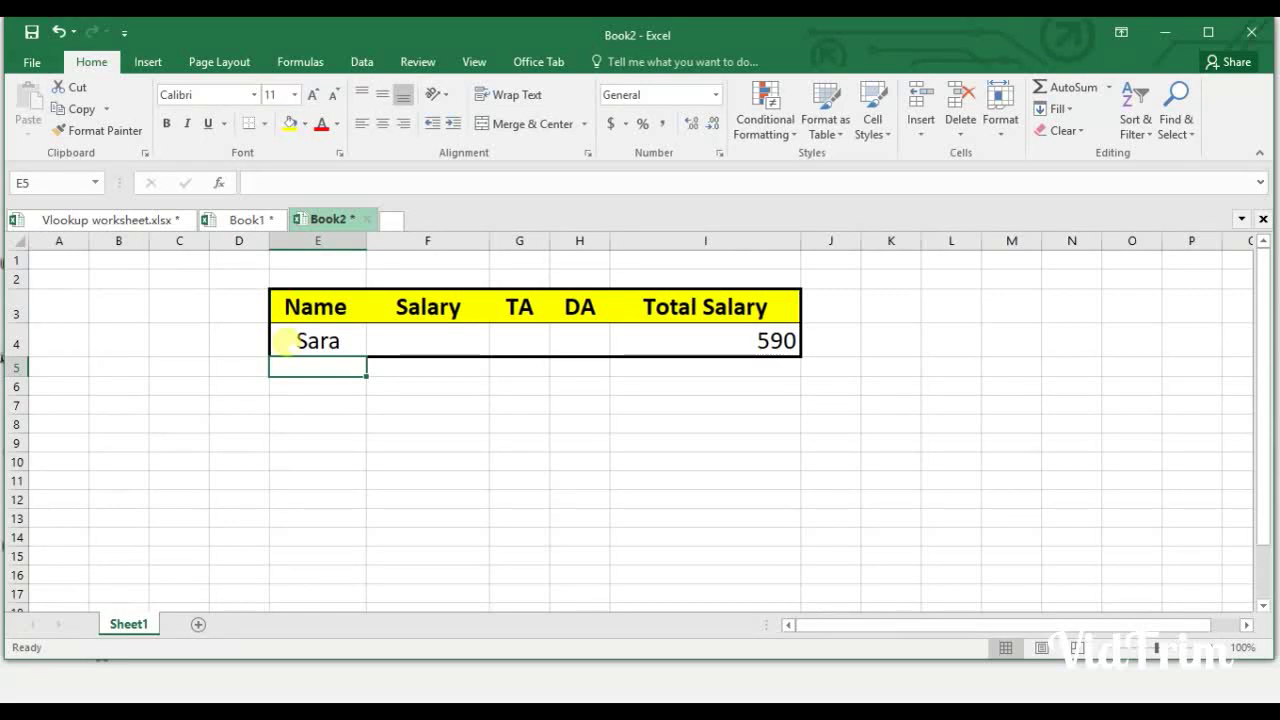
Return to Sheet2 of Vlookup worksheet.xlsx and review the Salary, TA and DA cells in row 16 of its lookup table
click(108, 219)
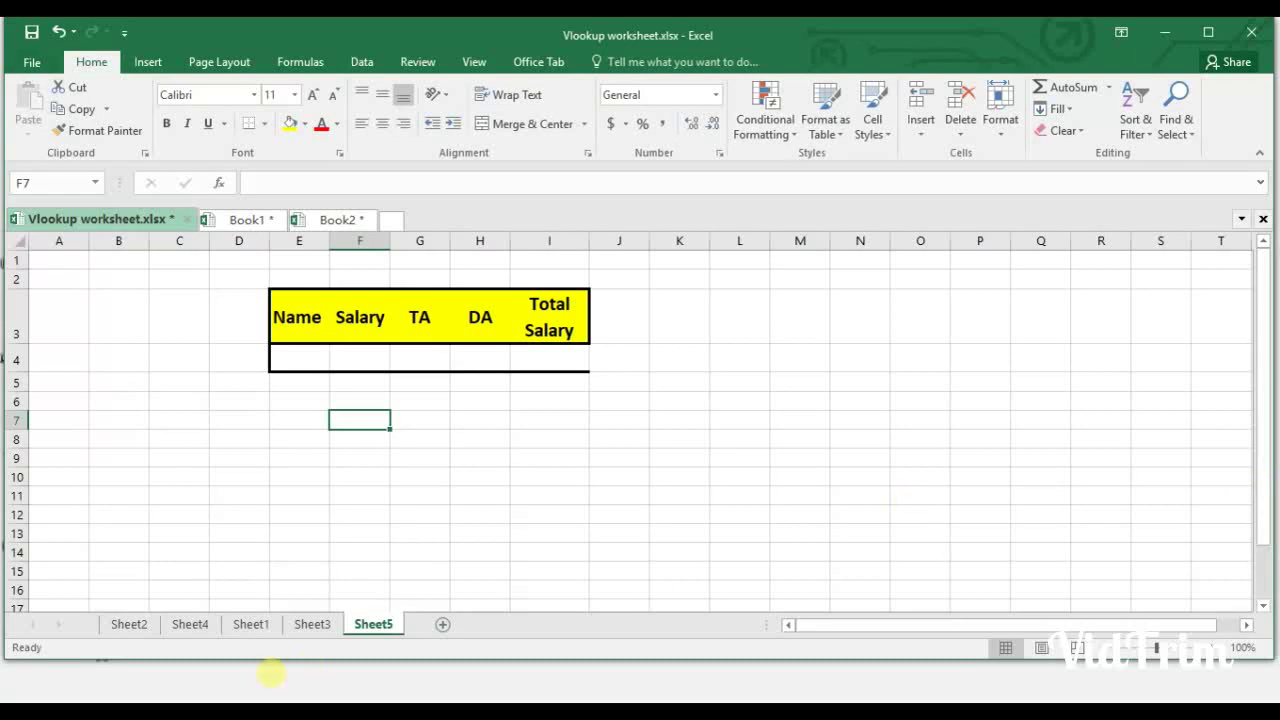
click(129, 624)
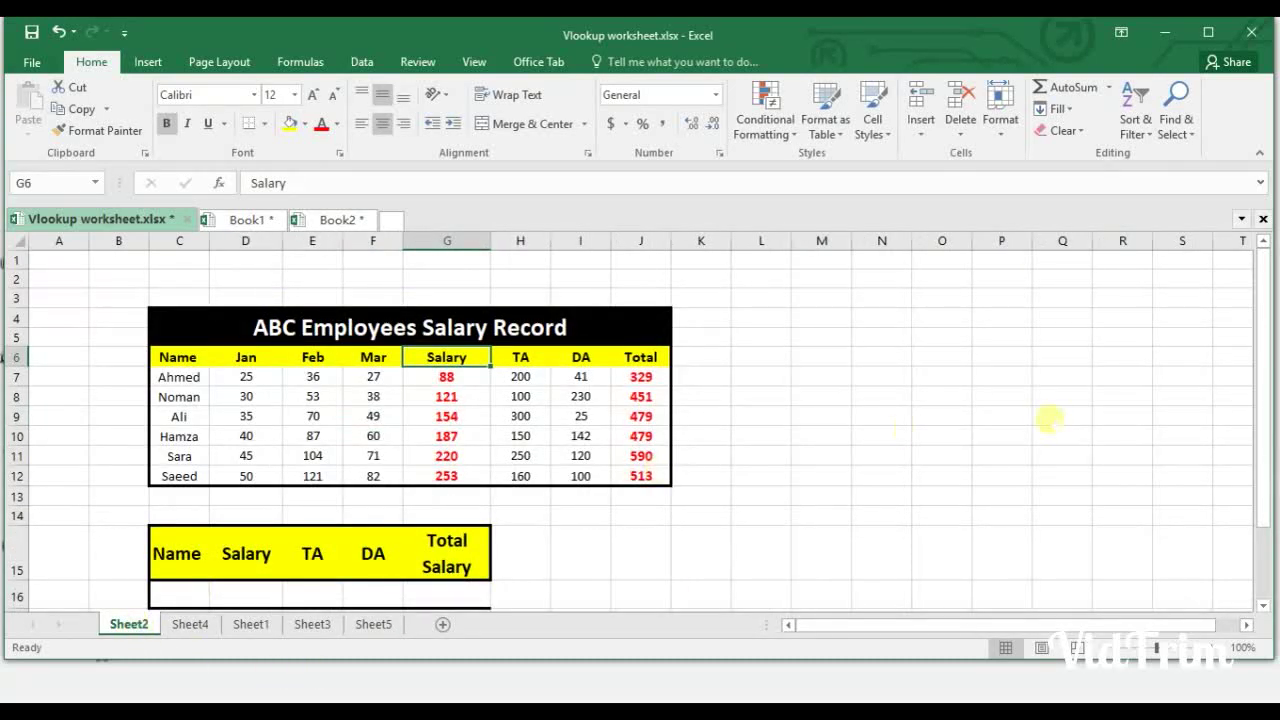
drag(1263, 420, 1263, 435)
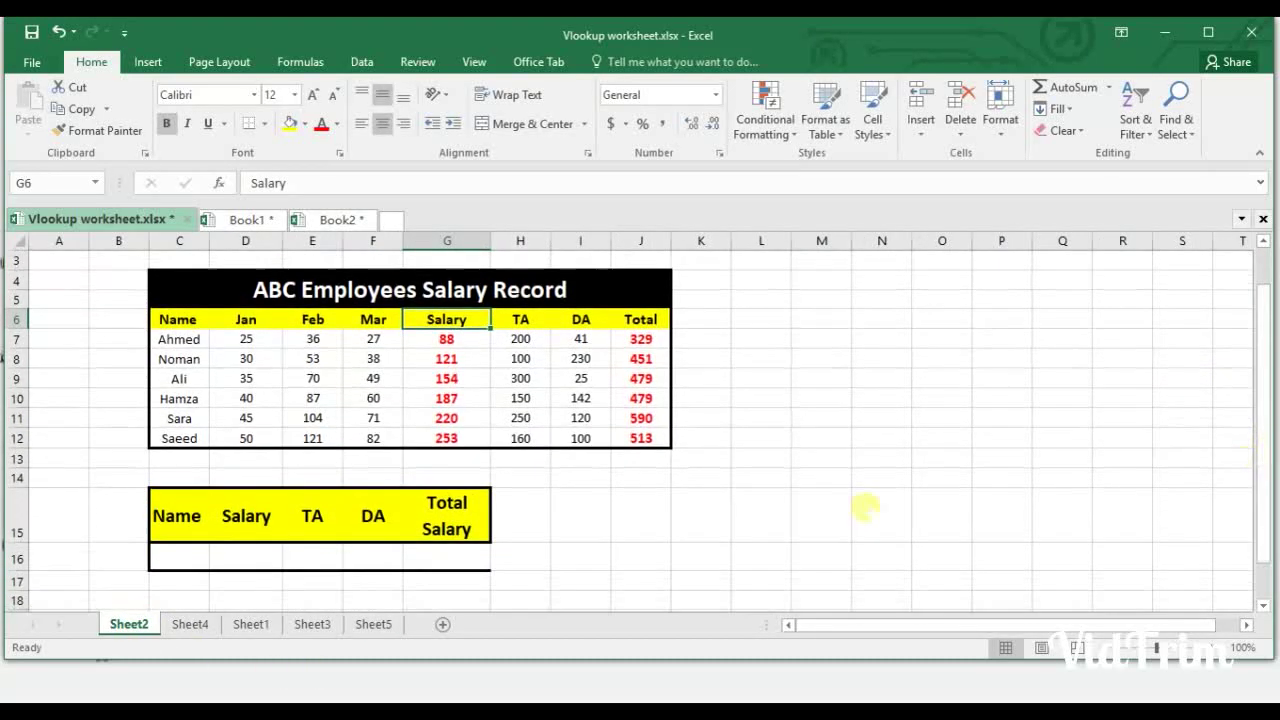
click(240, 557)
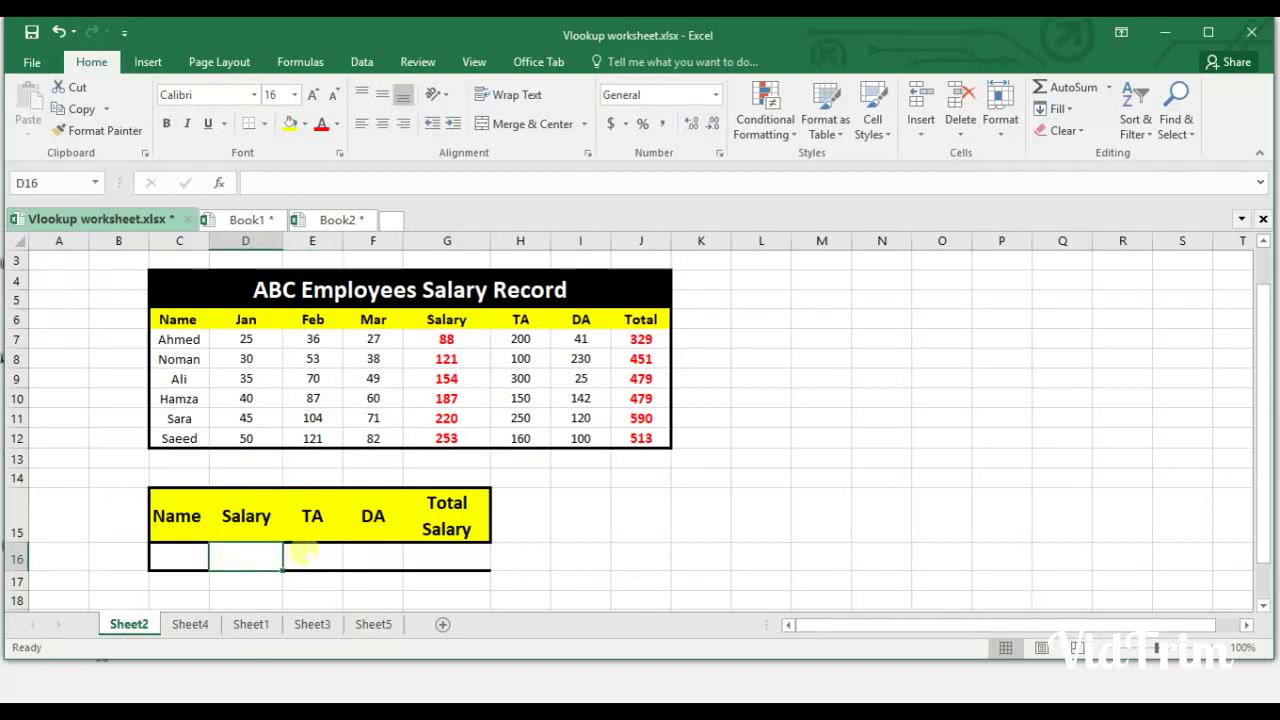
click(303, 555)
click(368, 555)
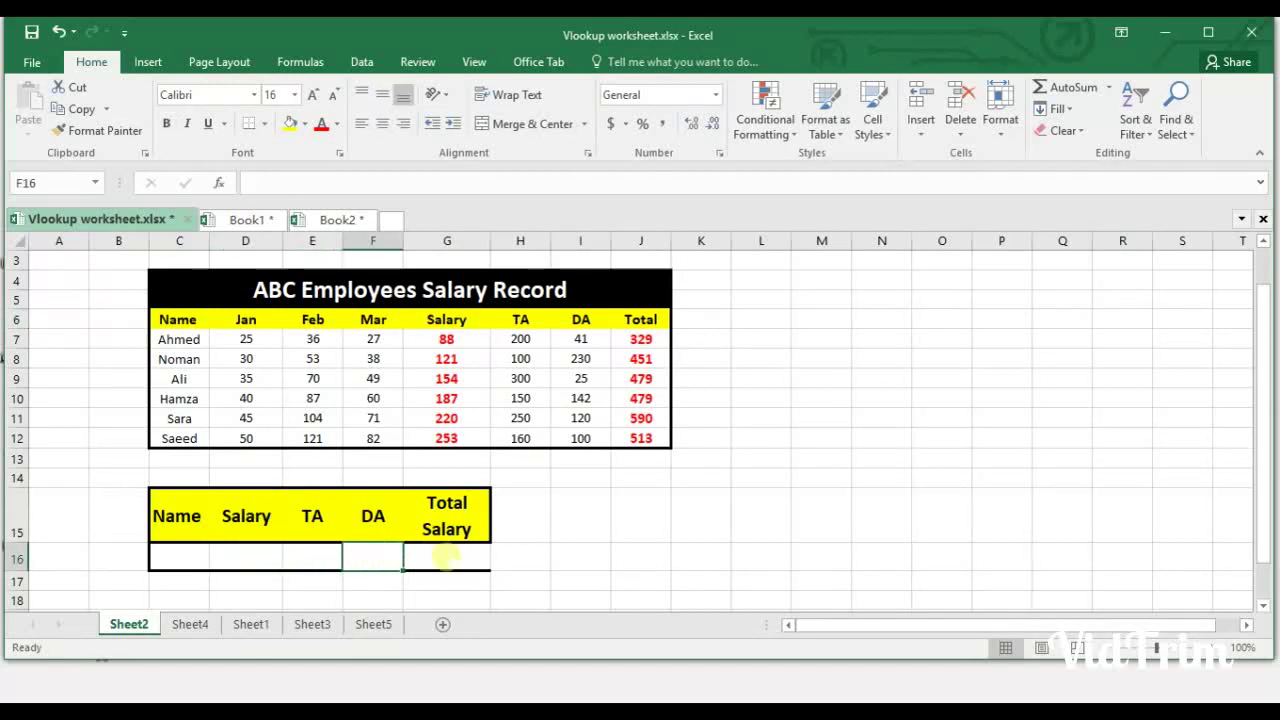
Start a VLOOKUP formula in the Salary cell D16 with the absolute reference $C$16 as the lookup value
click(445, 557)
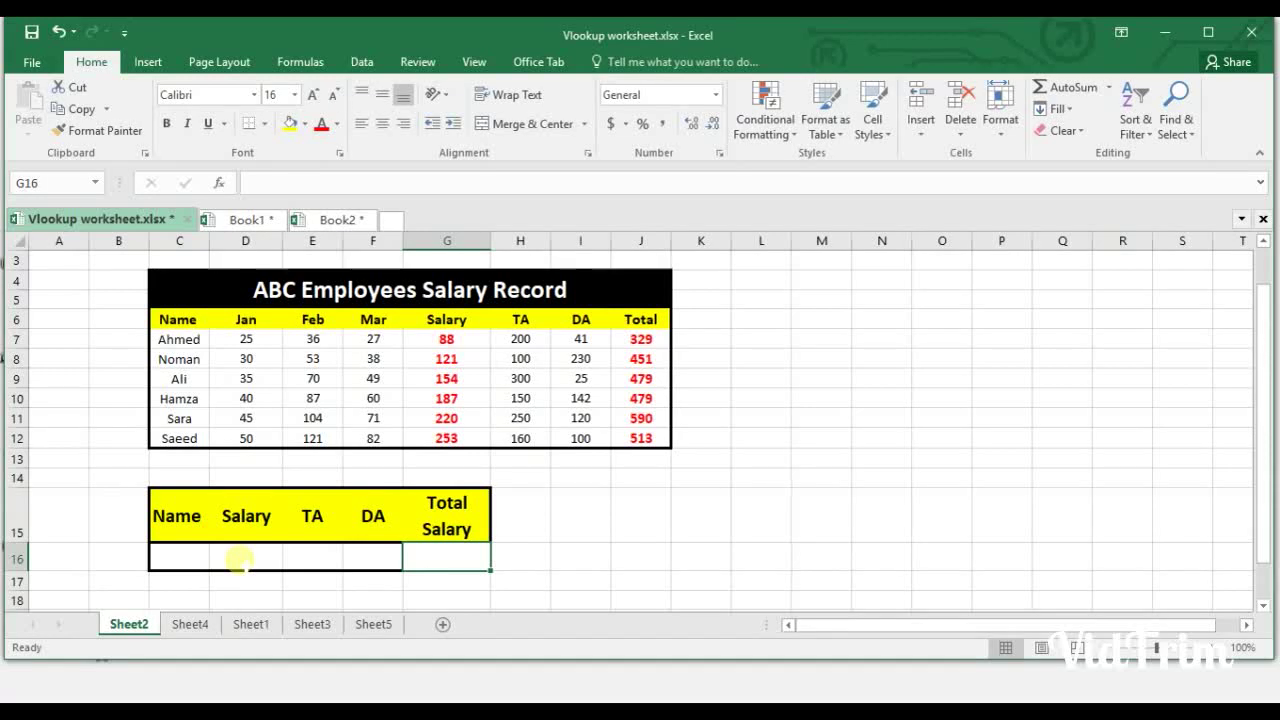
click(240, 560)
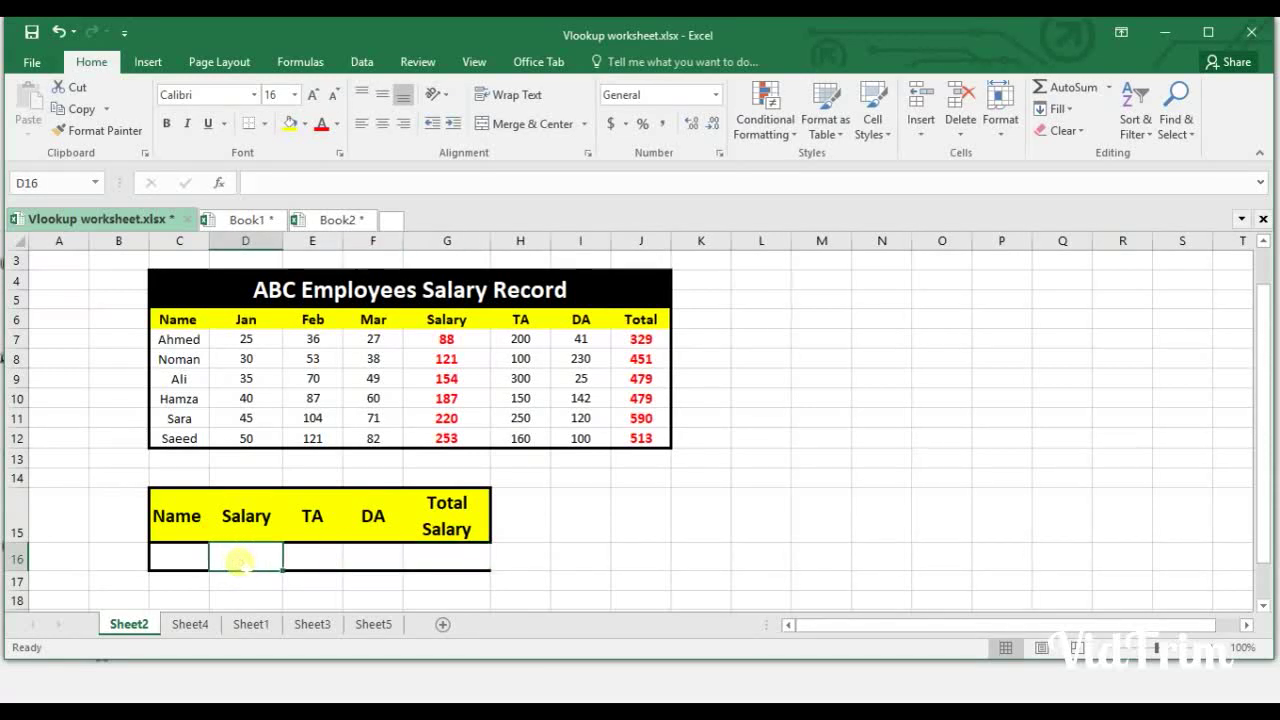
text(=)
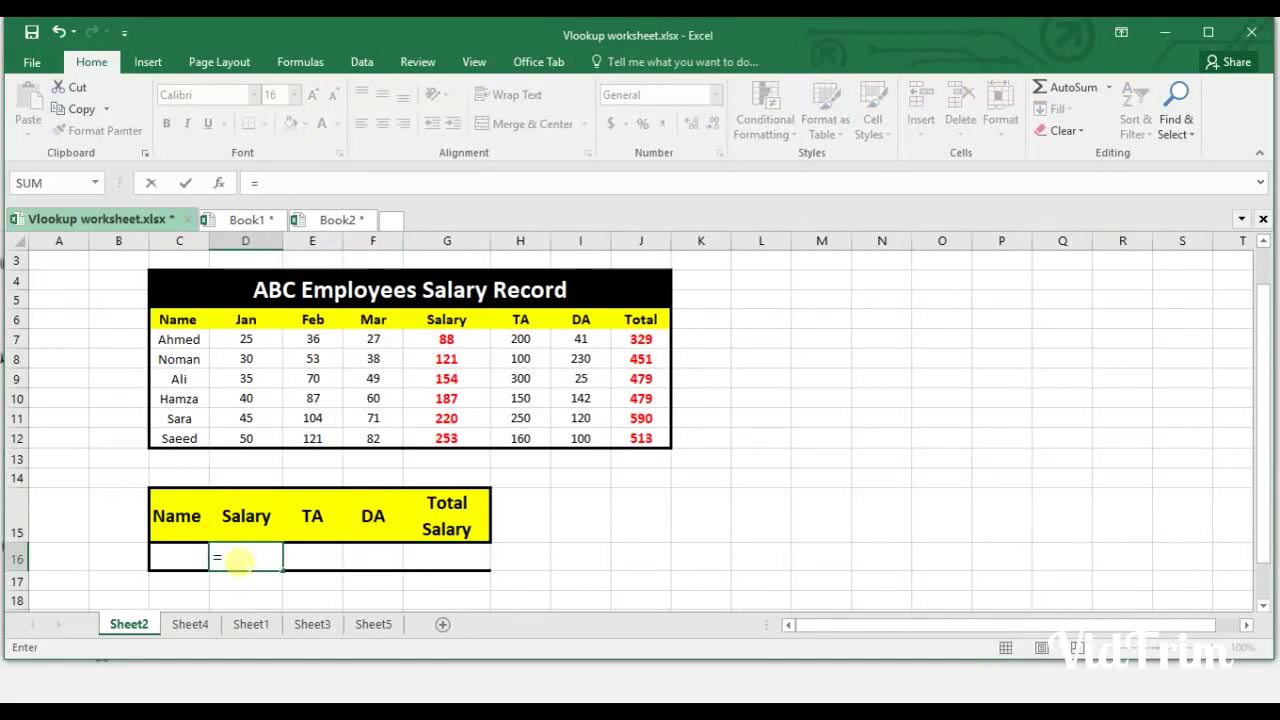
text(v)
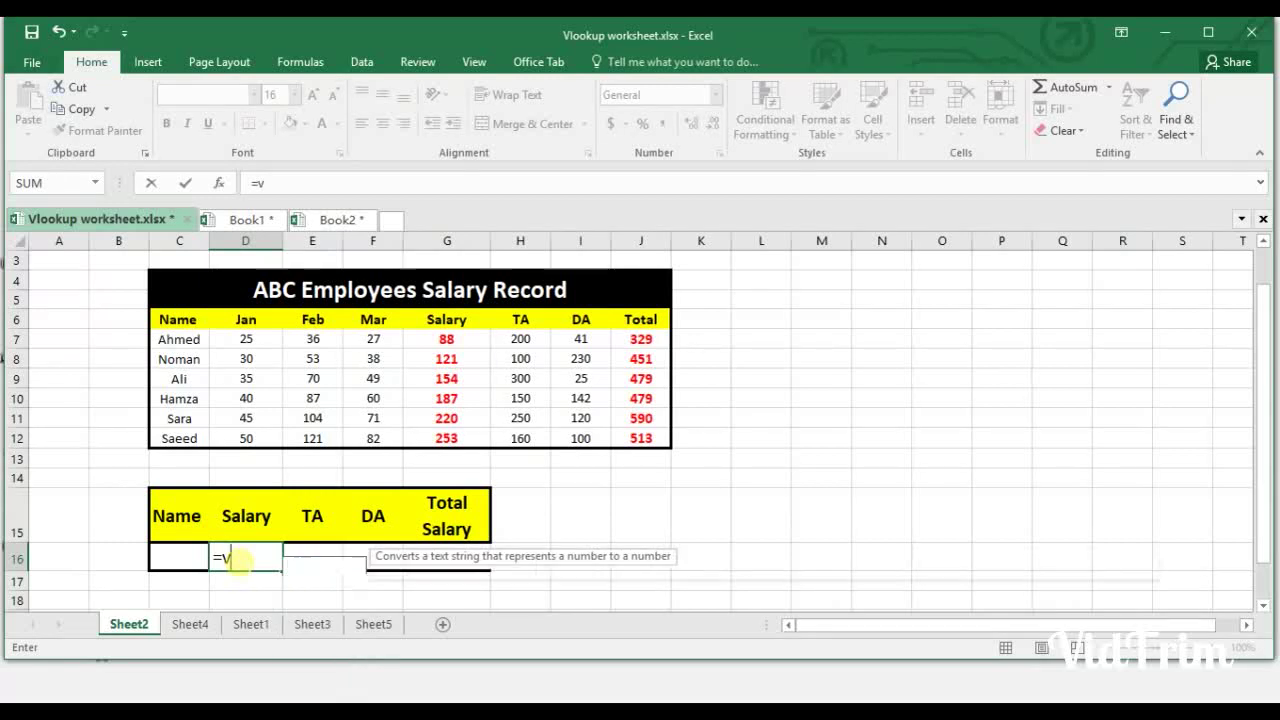
text(loo)
double_click(262, 582)
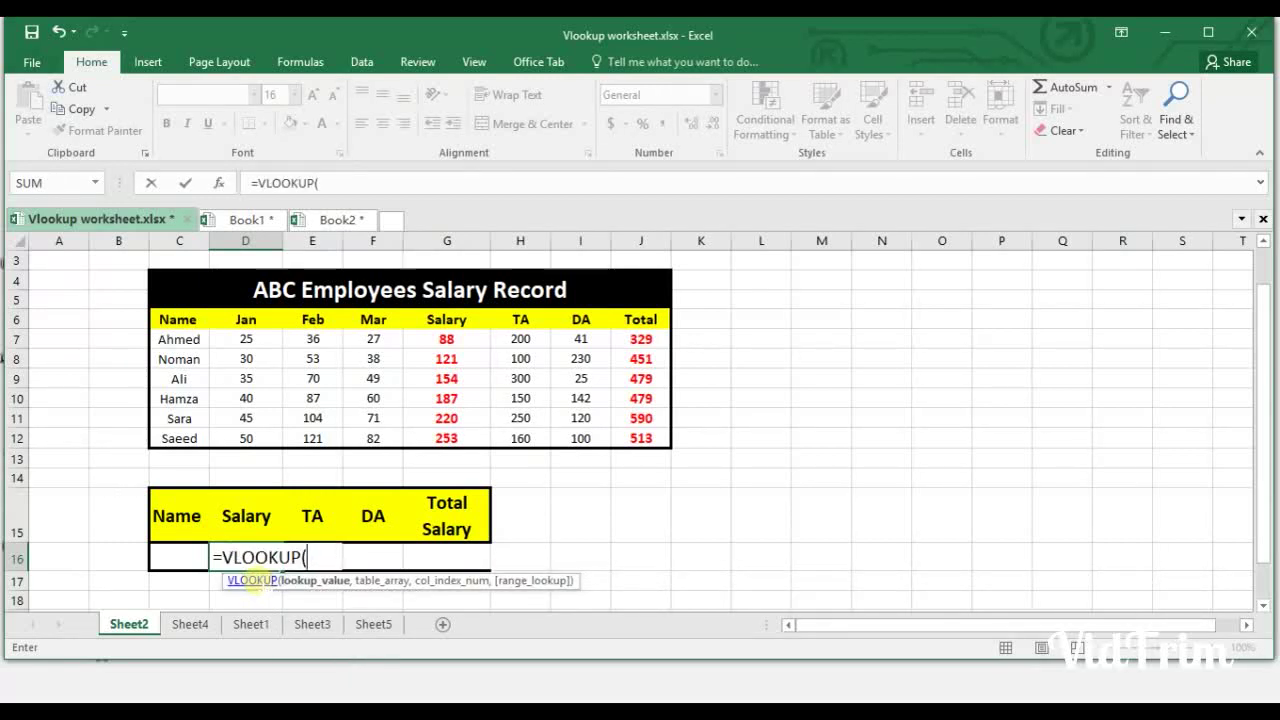
click(177, 556)
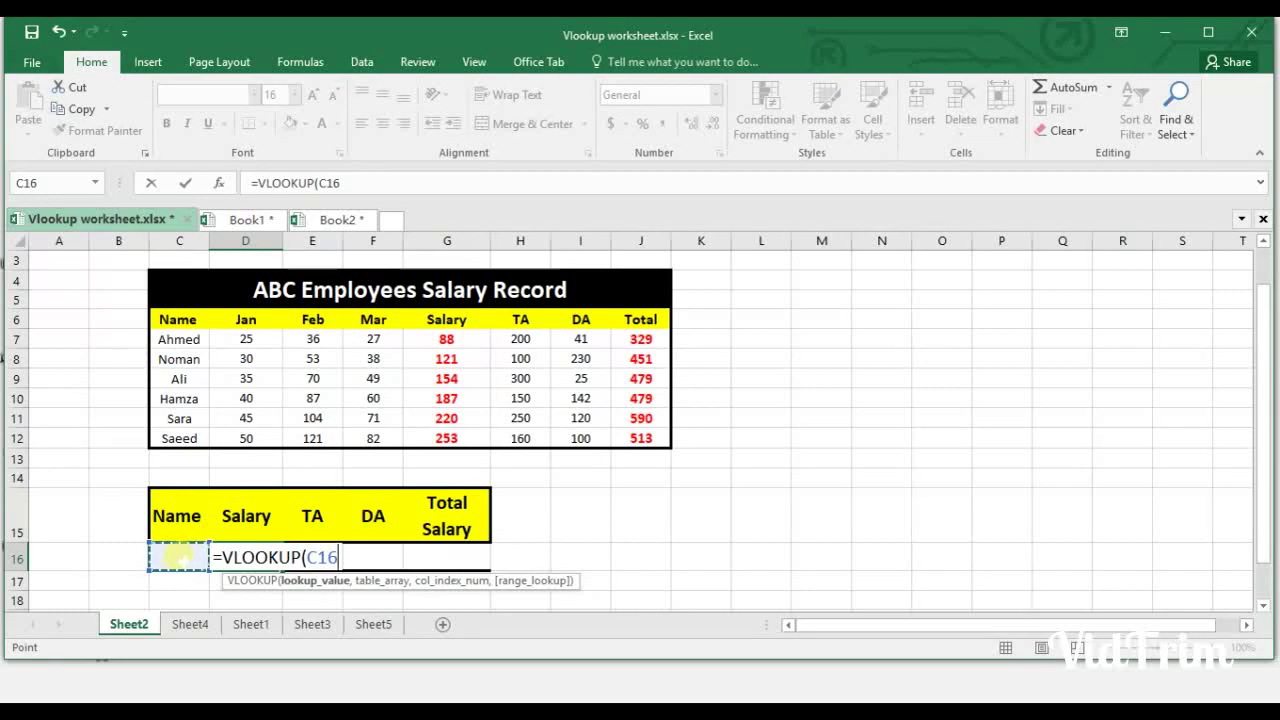
key(F4)
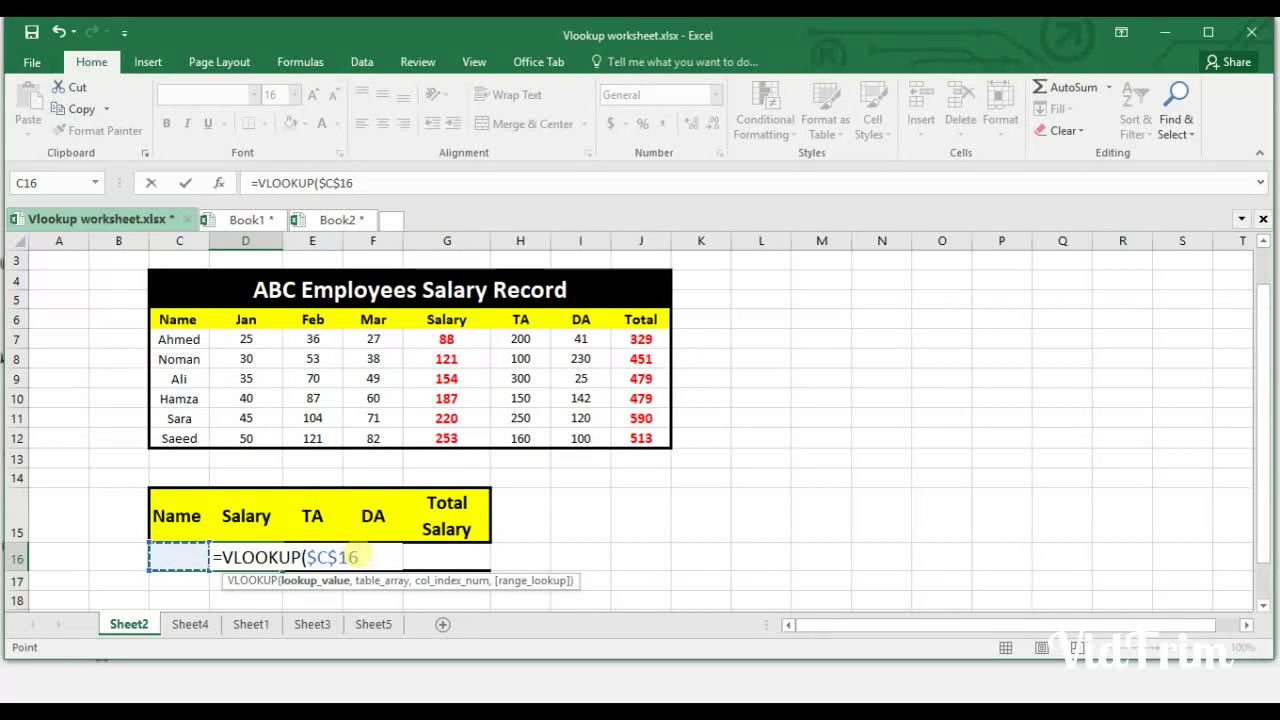
text(,)
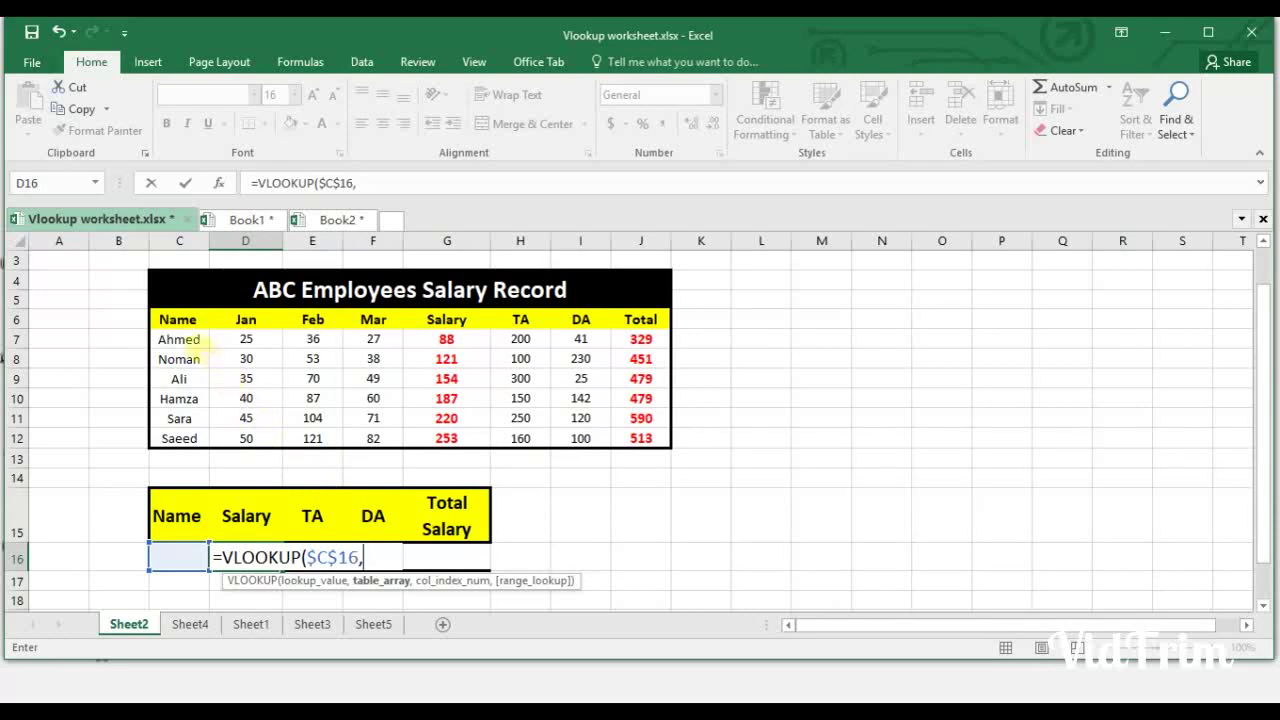
Use the salary record from the header row down, $C$6:$J$12, as the table array with absolute references
drag(163, 316, 618, 438)
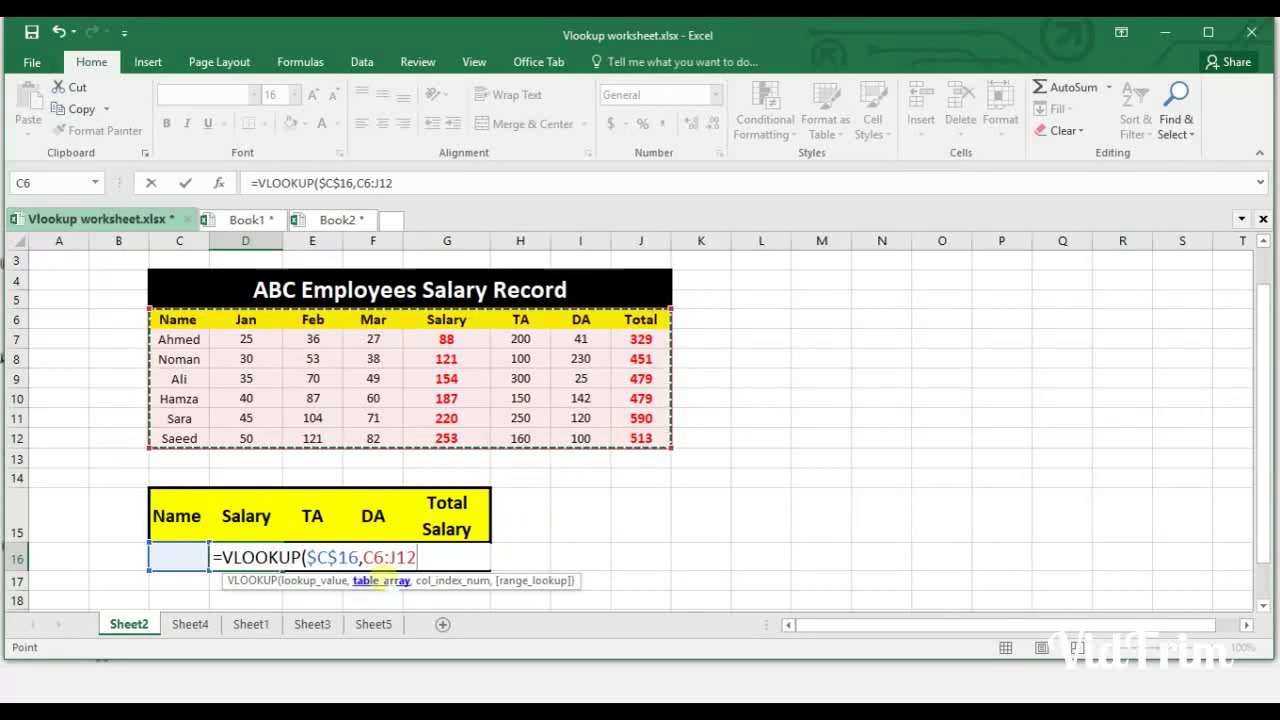
click(370, 557)
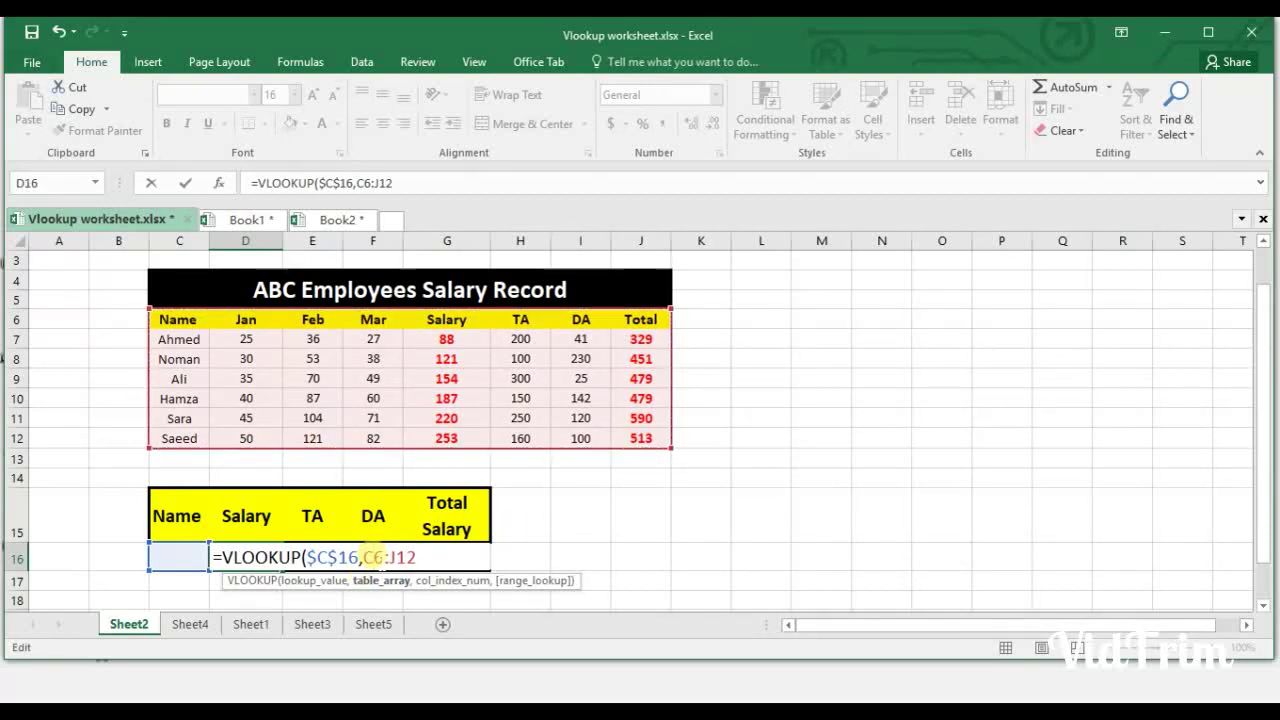
key(F4)
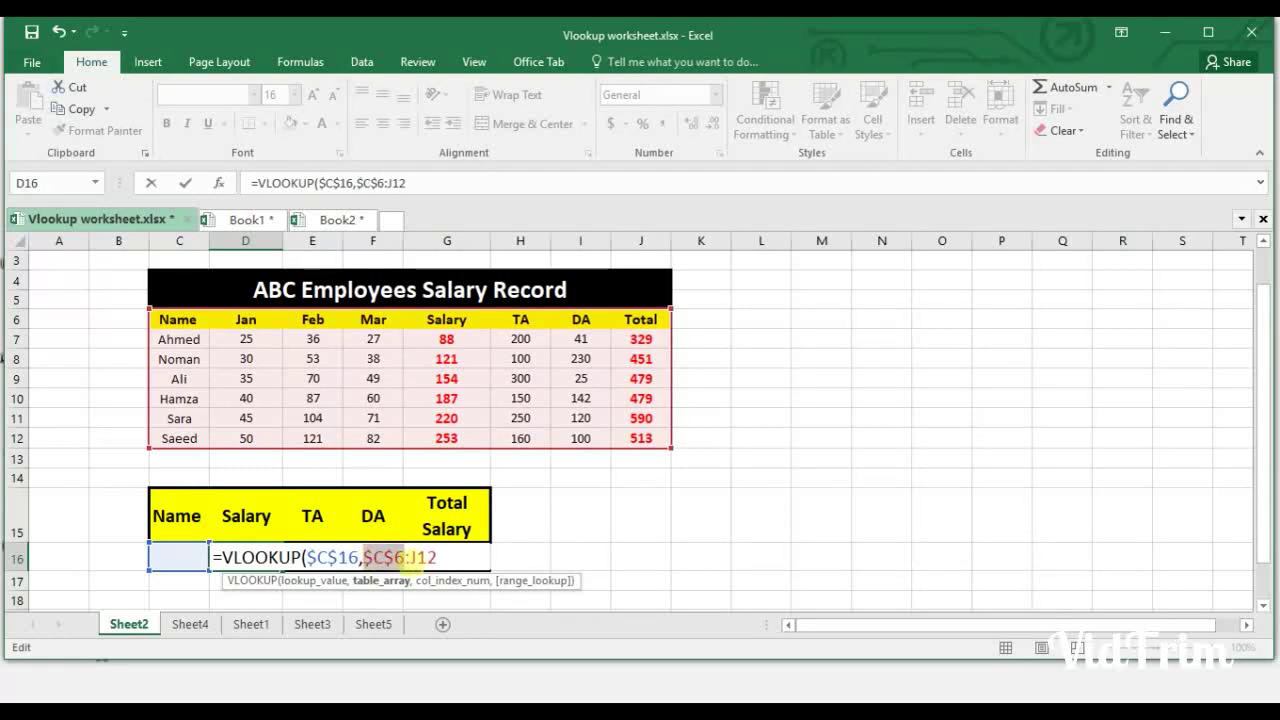
key(F4)
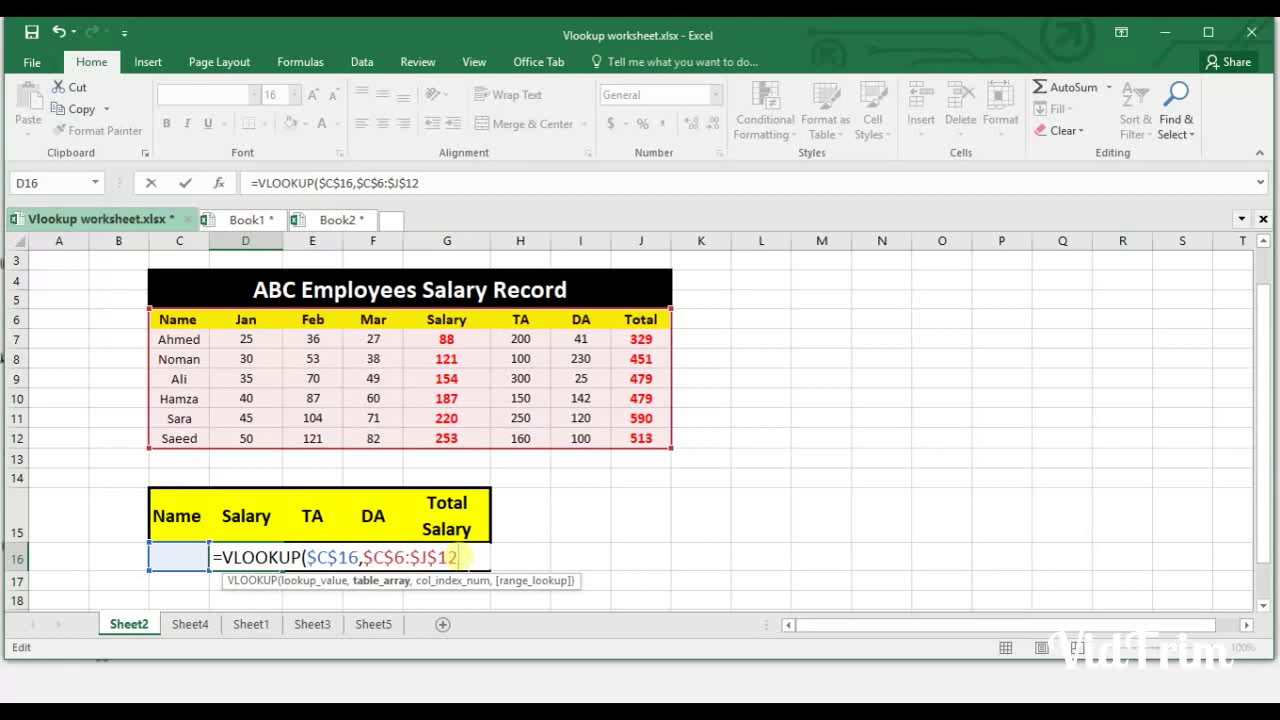
text(,)
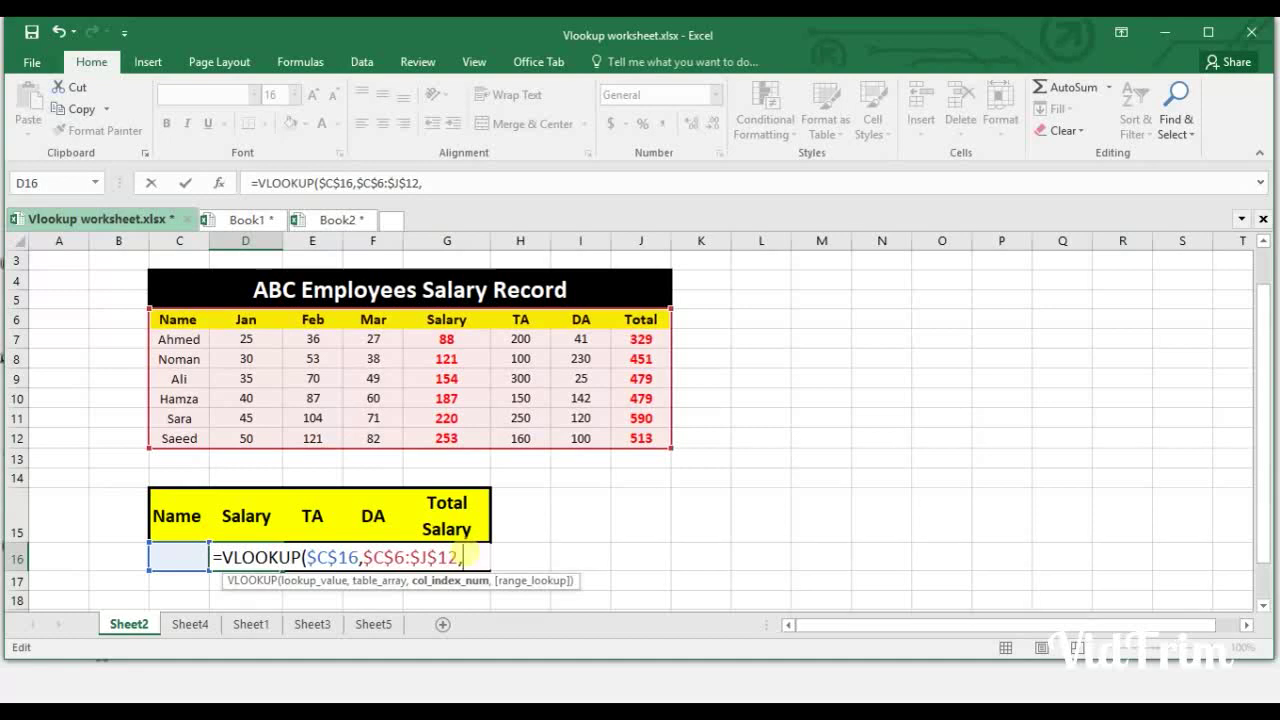
Nest a COLUMNS function as the column index argument, starting its range at the absolute reference $C$16
text(column)
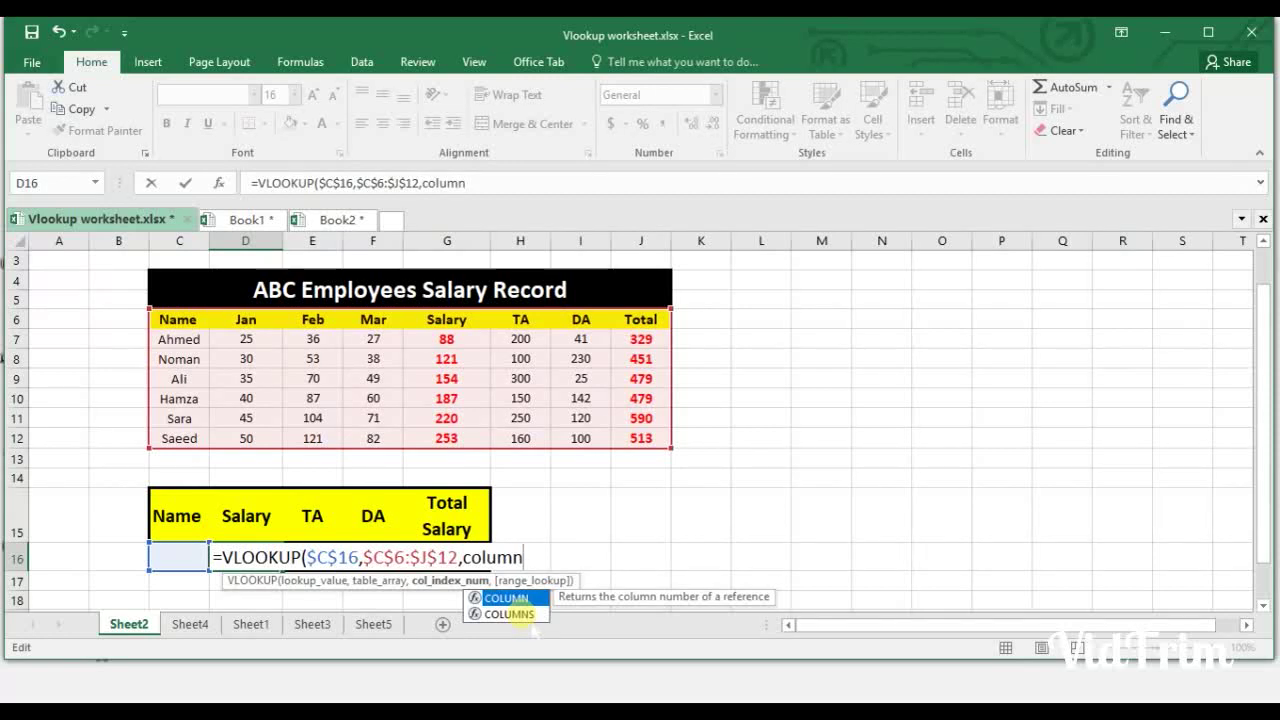
drag(556, 660, 556, 689)
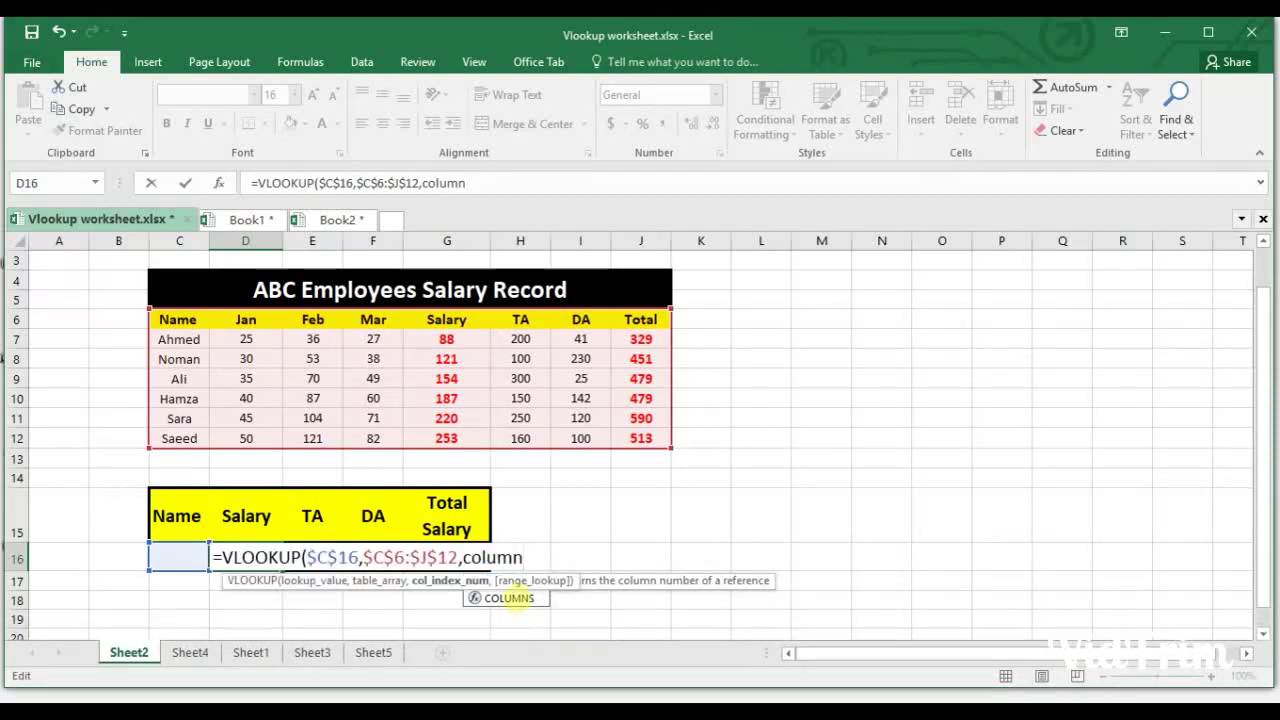
double_click(509, 598)
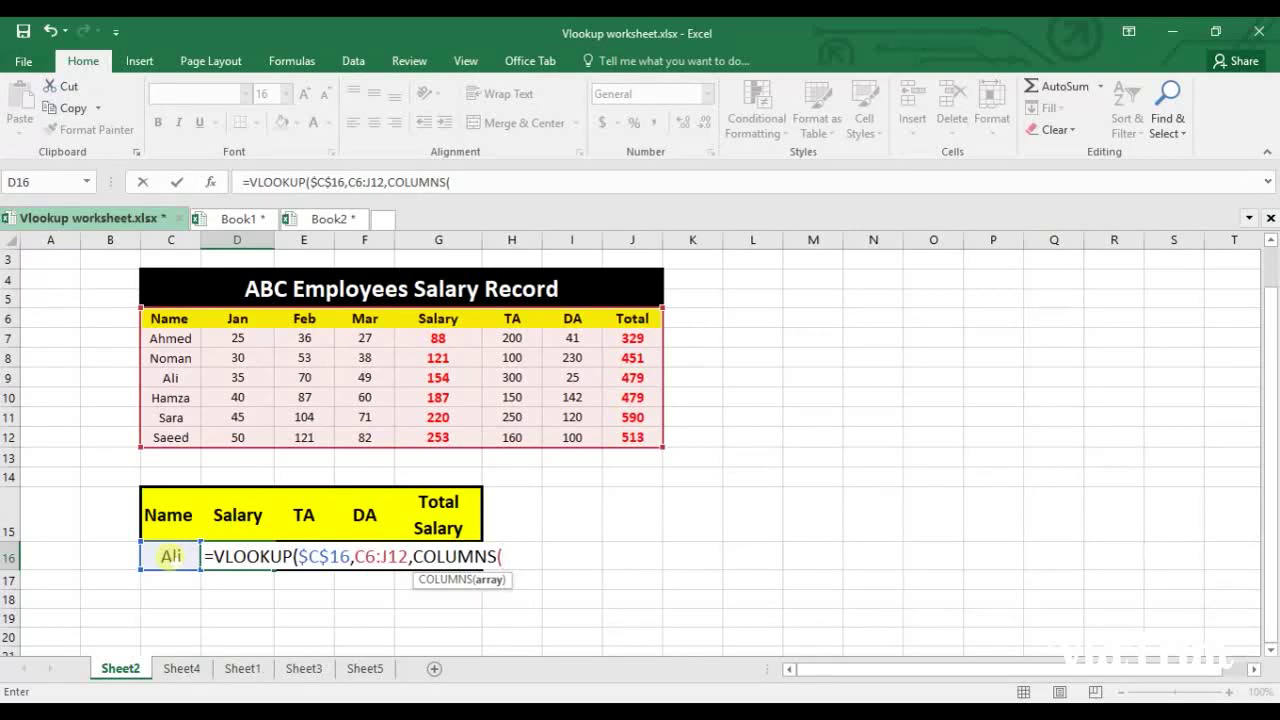
click(170, 556)
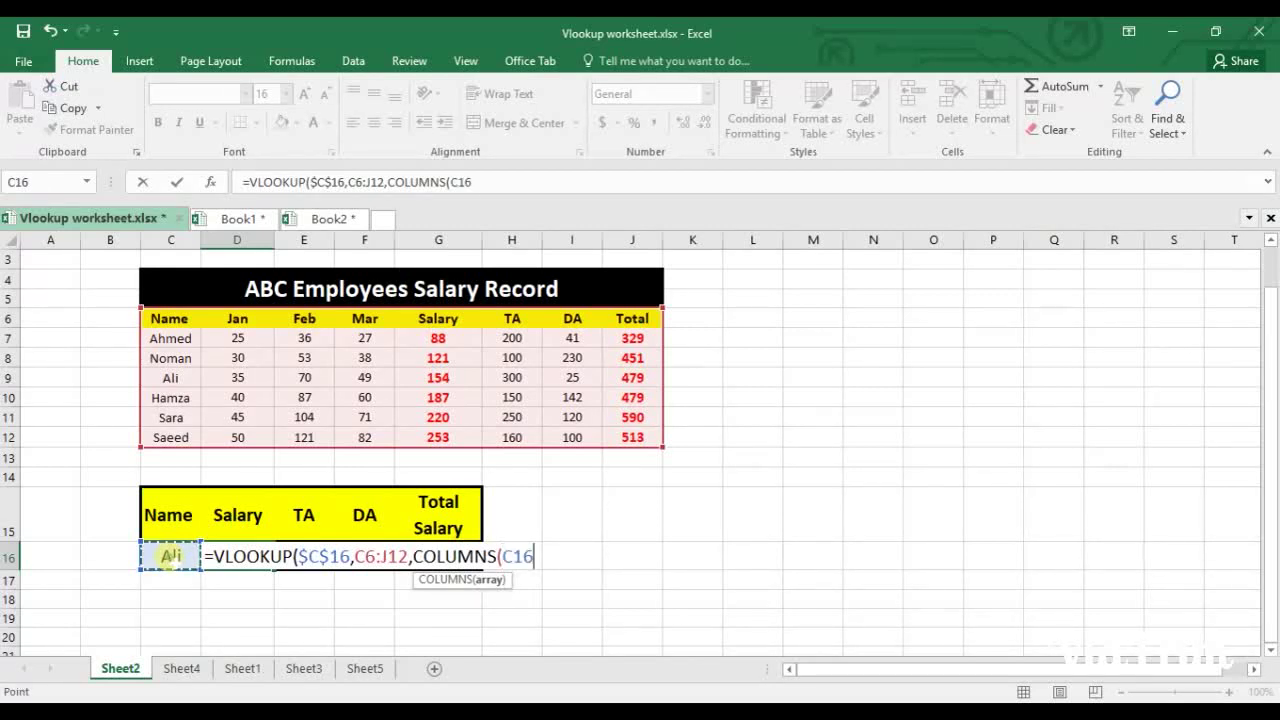
key(F2)
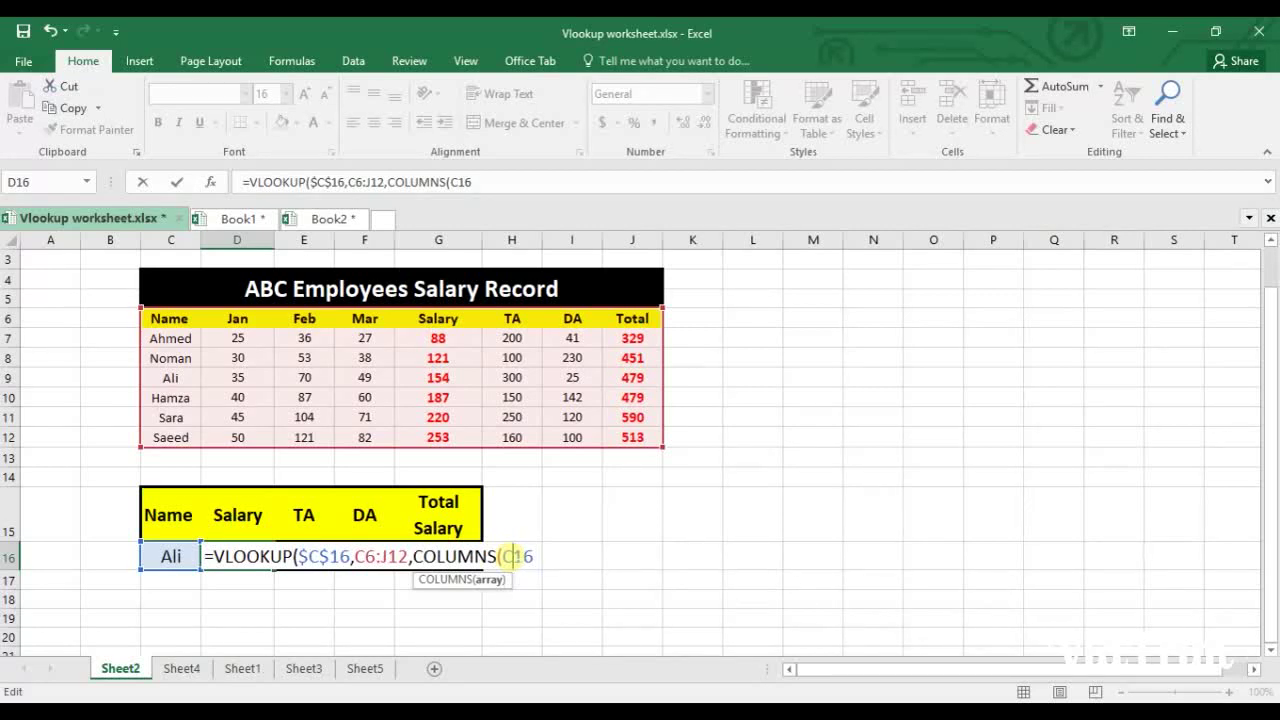
key(F4)
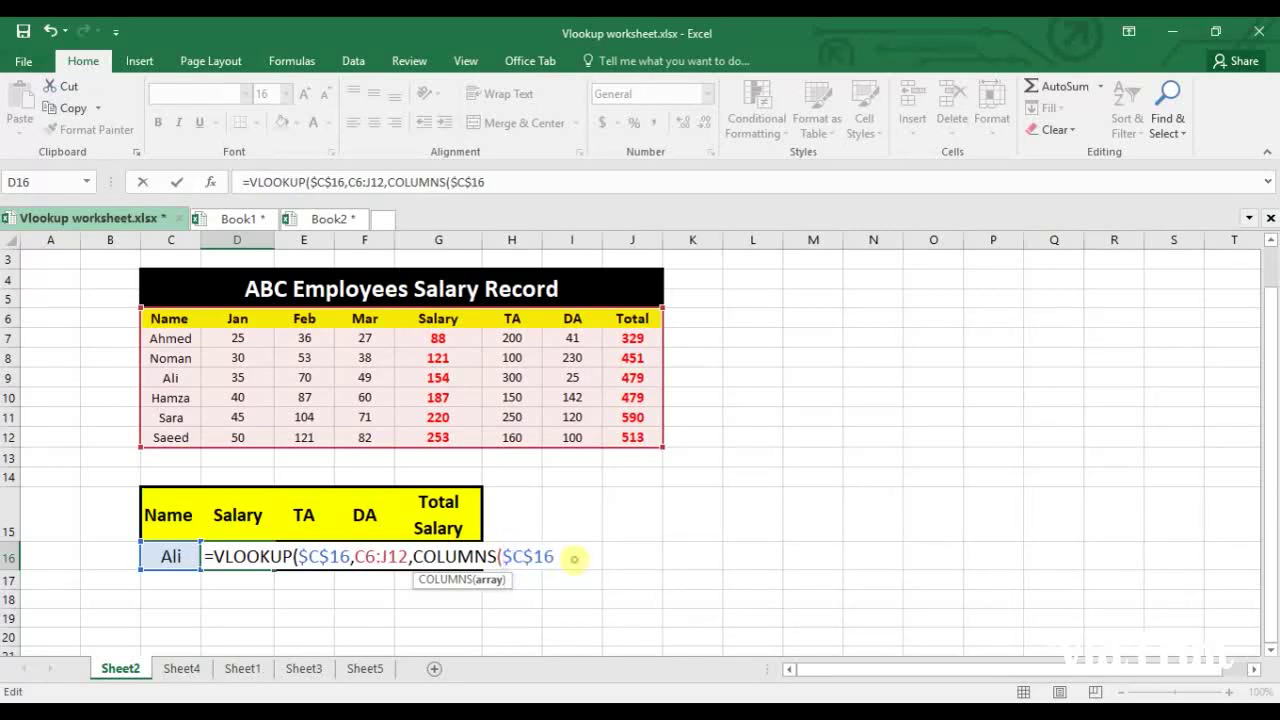
text(:)
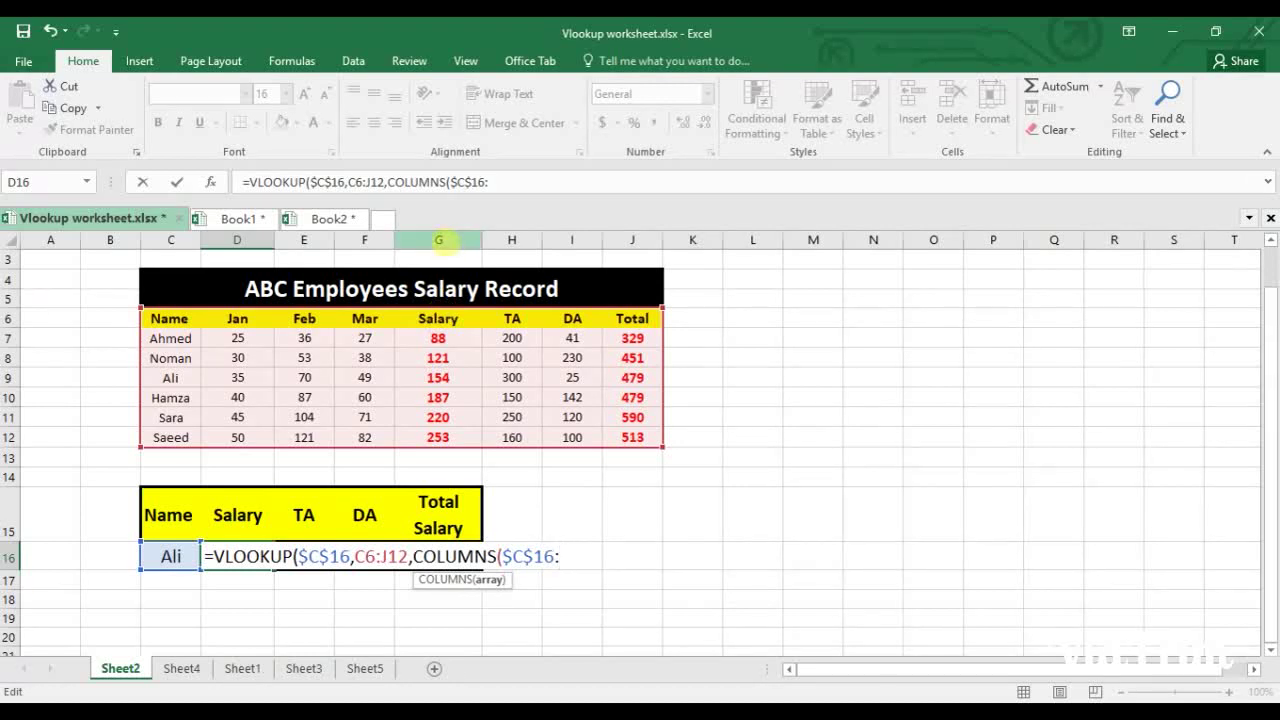
End the COLUMNS range at G16 and complete the VLOOKUP formula with 0 for an exact match
drag(171, 240, 632, 240)
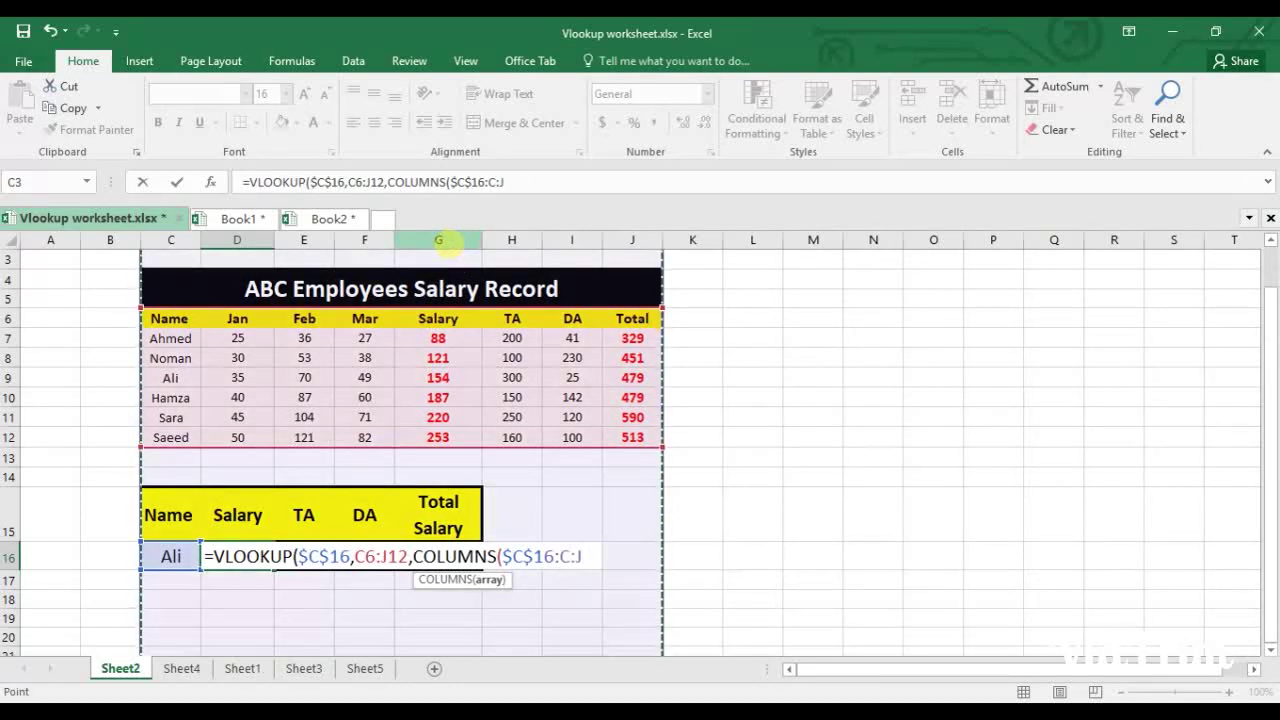
click(438, 318)
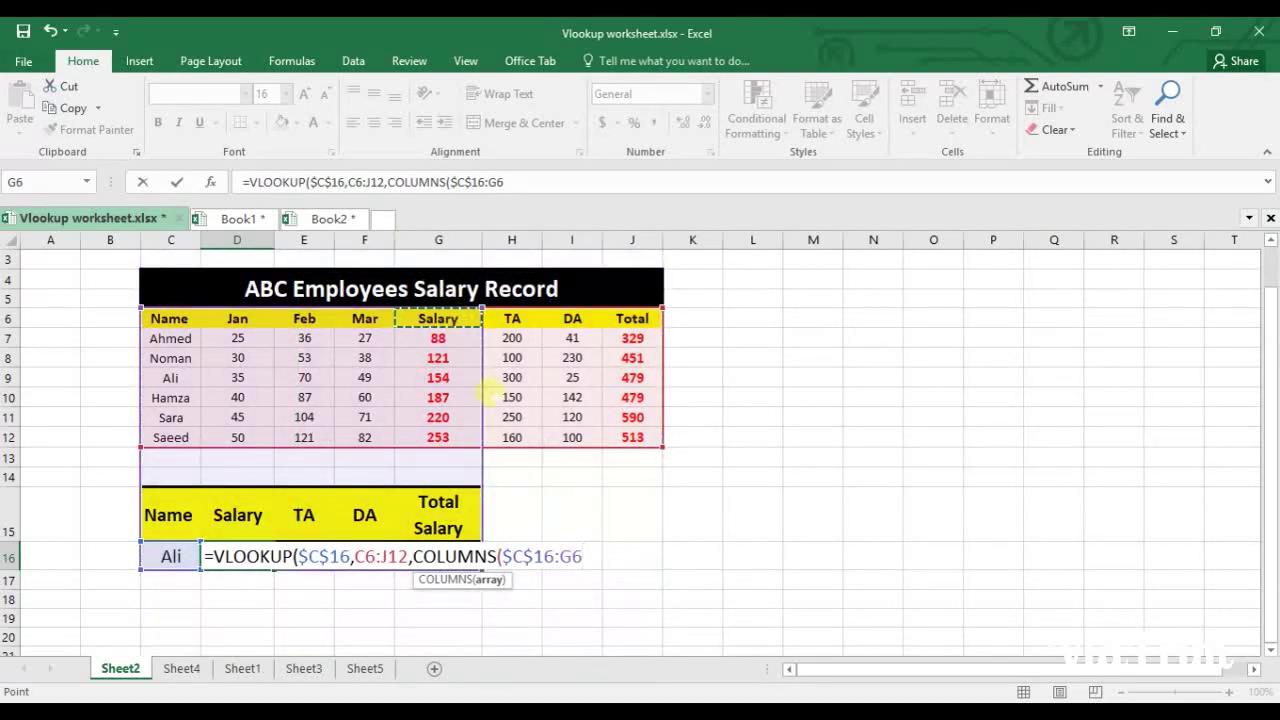
click(588, 556)
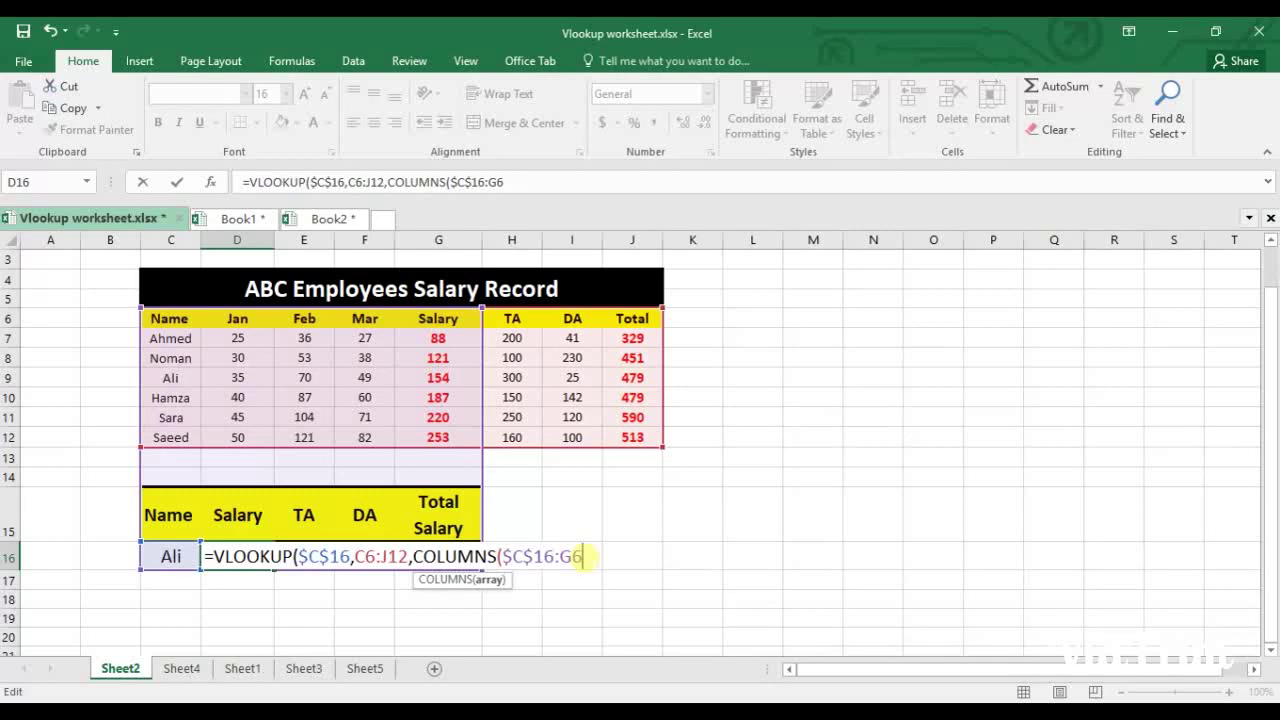
key(BackSpace)
text(16)
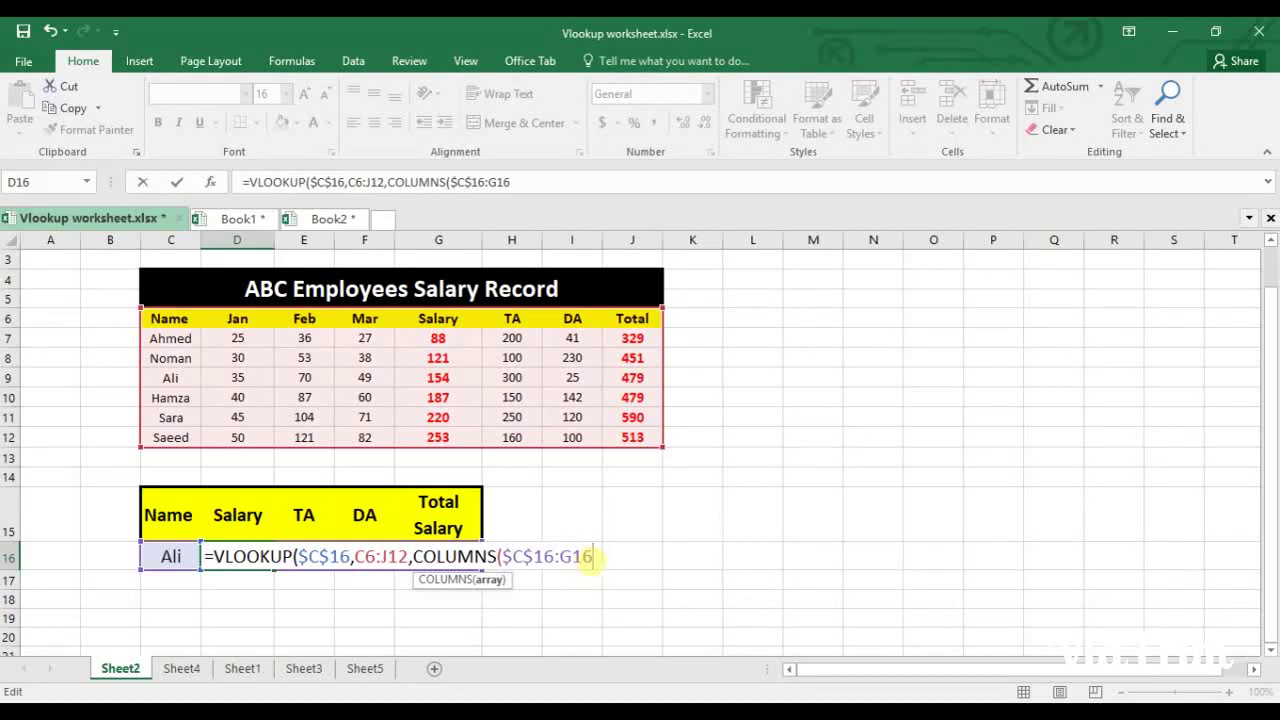
text())
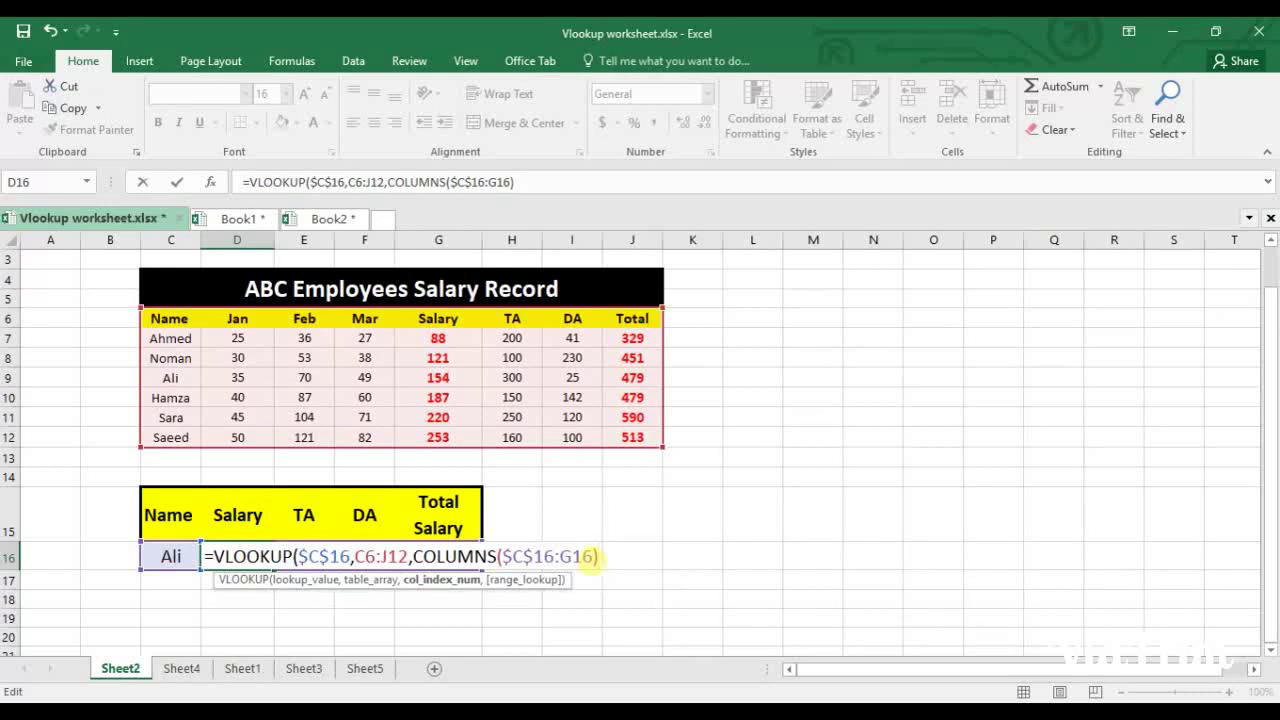
text(,)
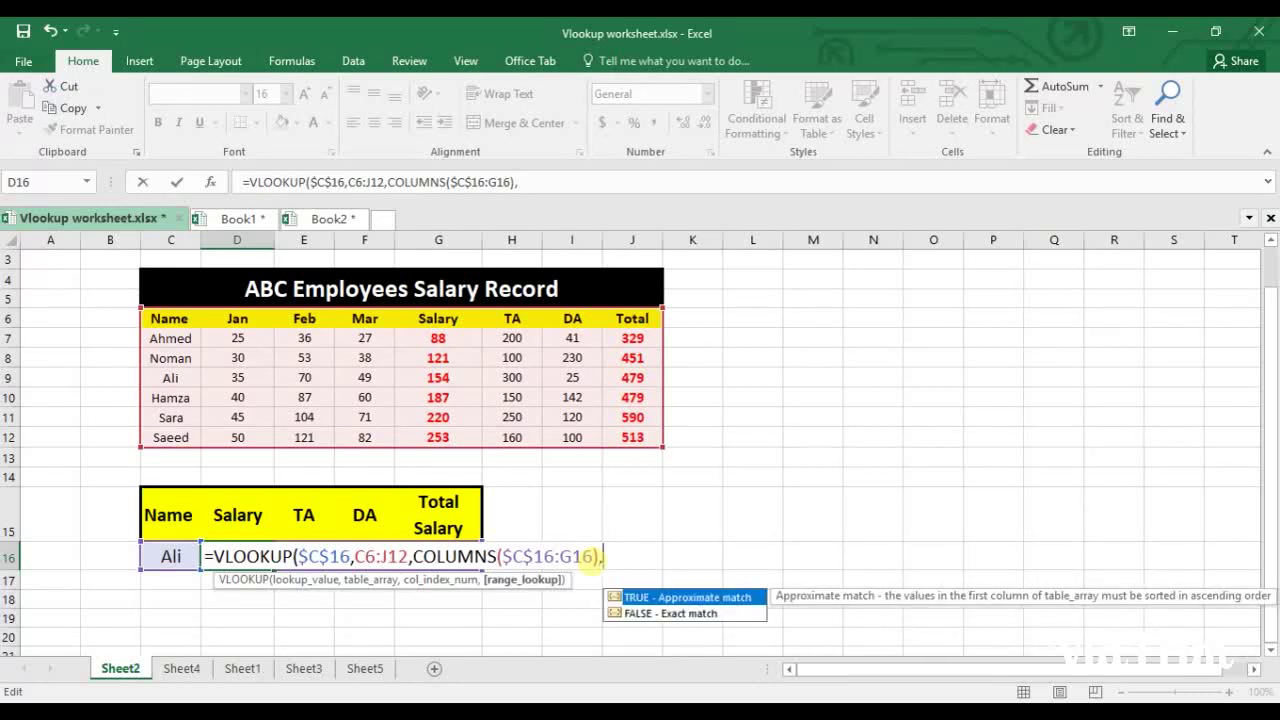
text(0))
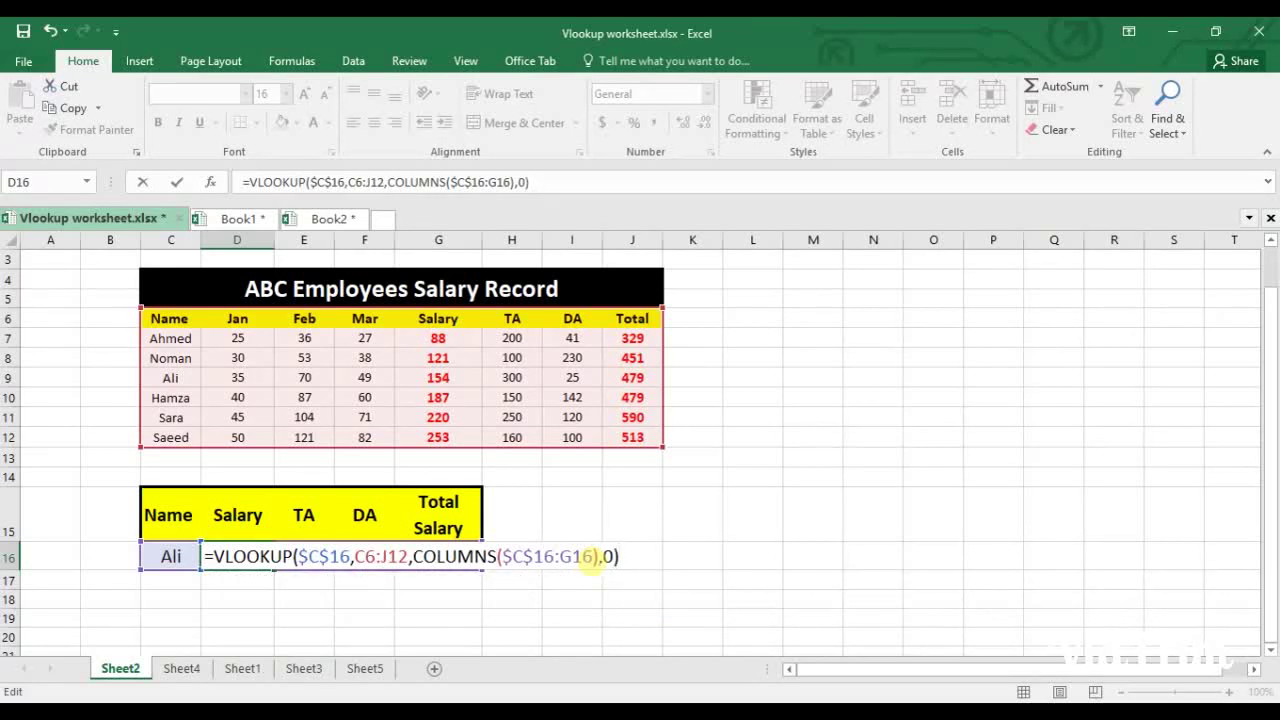
key(Return)
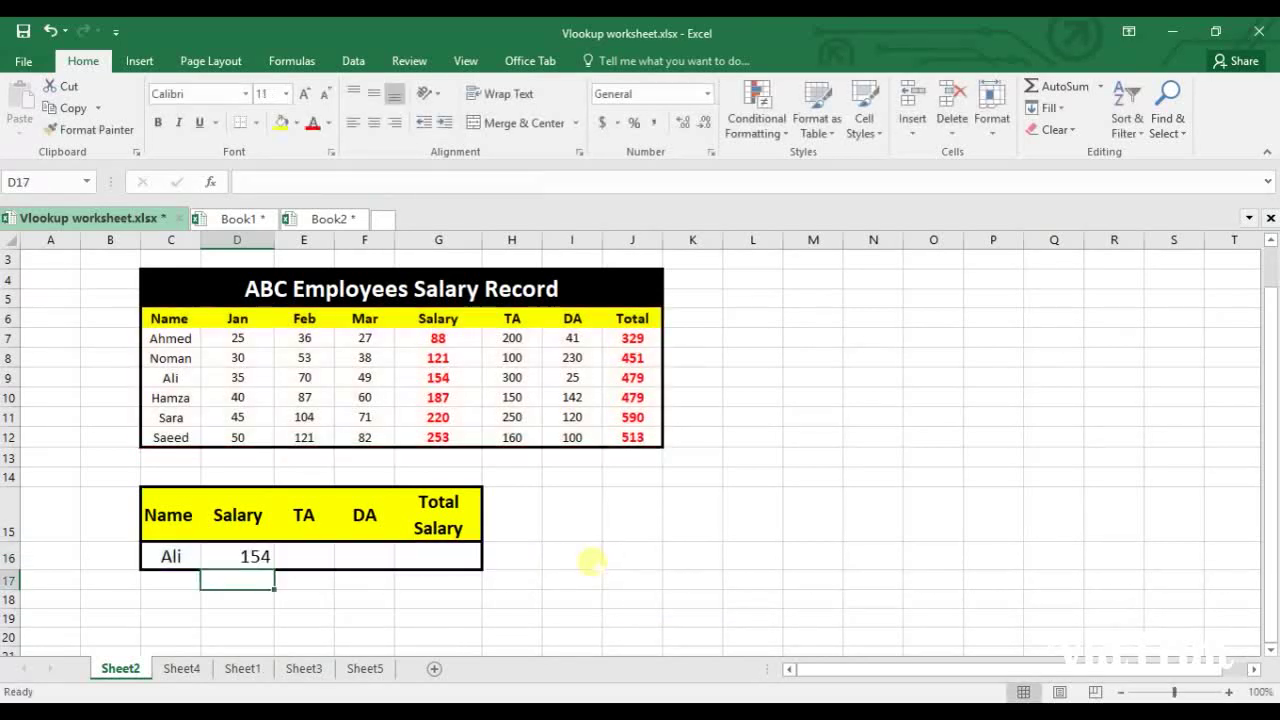
Test the Salary lookup in D16 by entering the first and then the fifth listed employee's name in C16
click(170, 556)
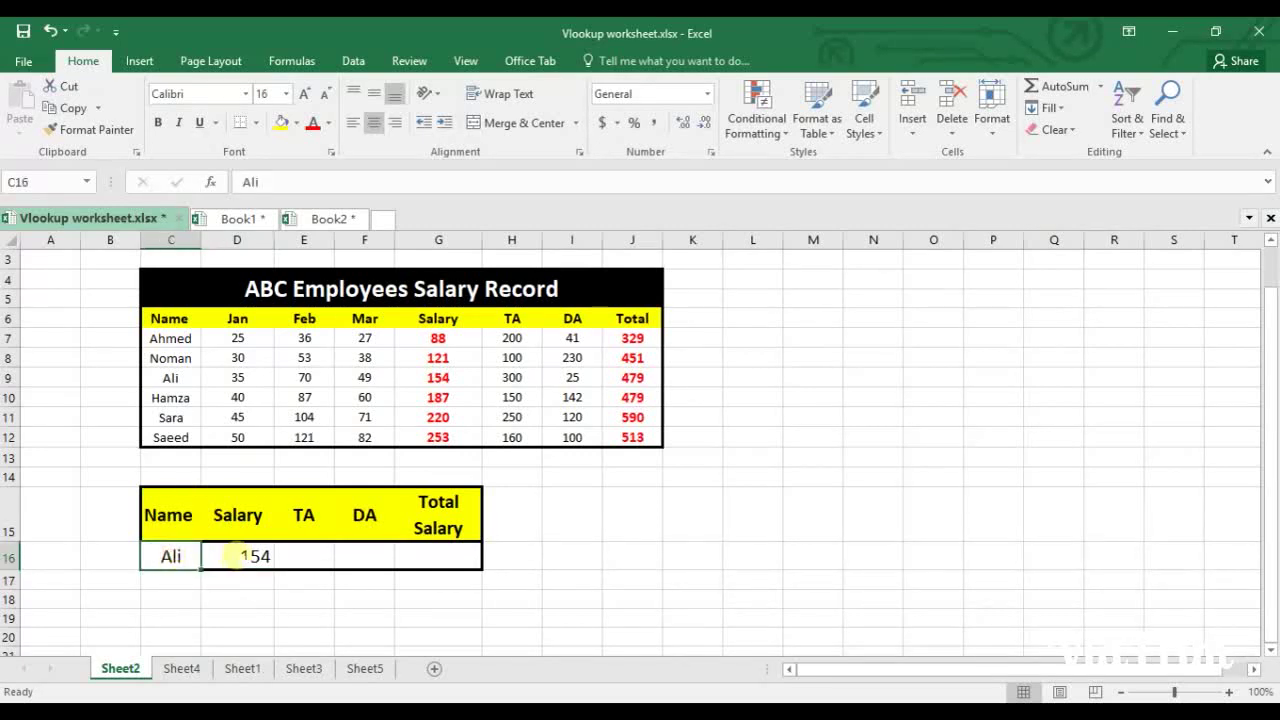
text(Ahmed)
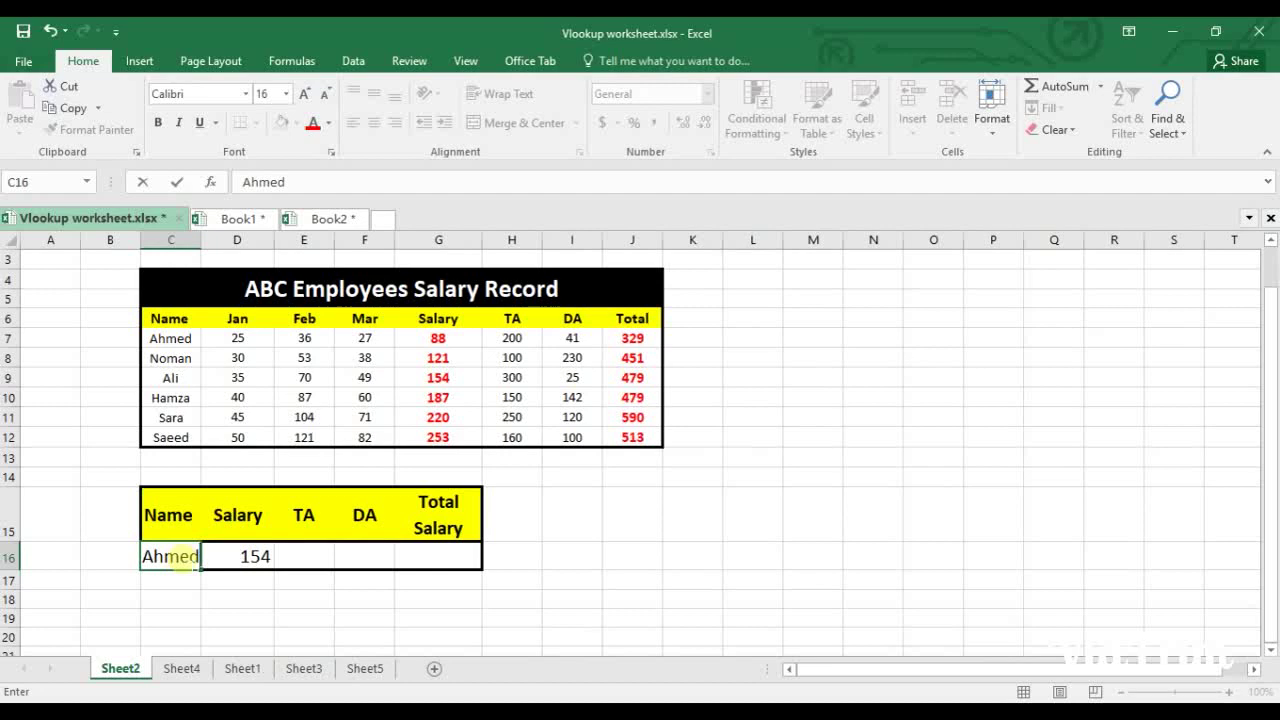
key(Return)
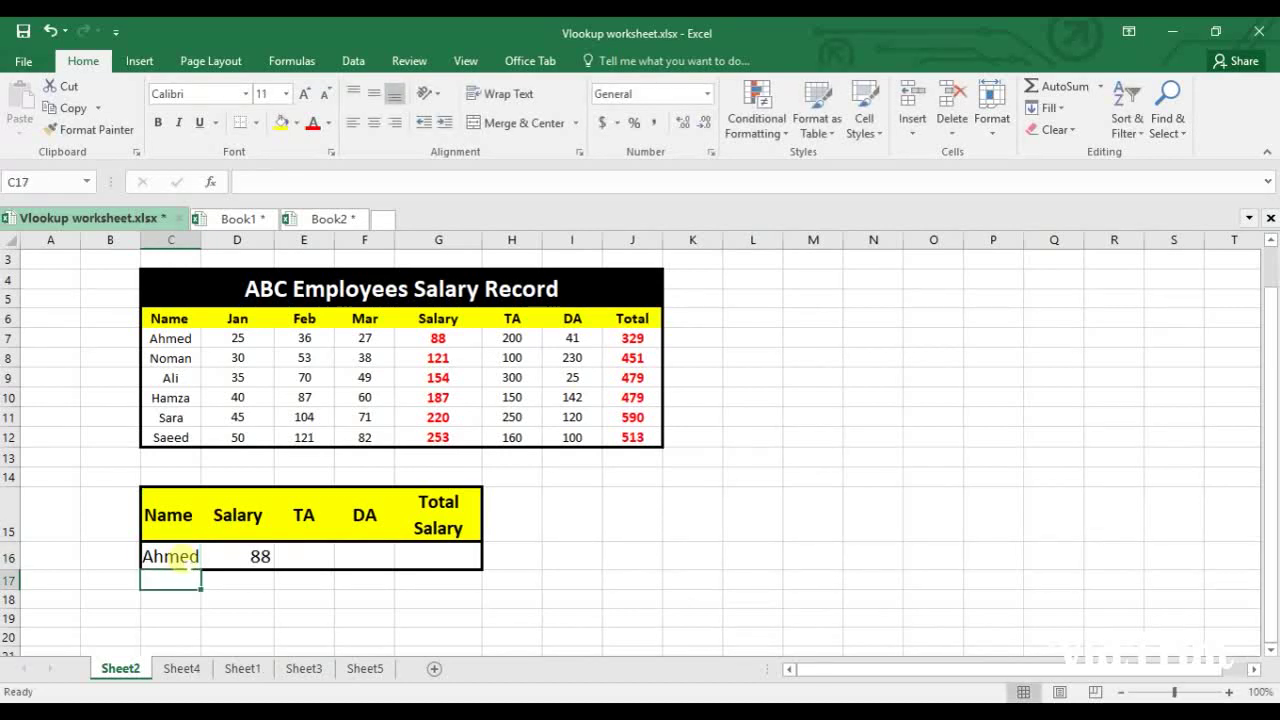
click(175, 558)
text(S)
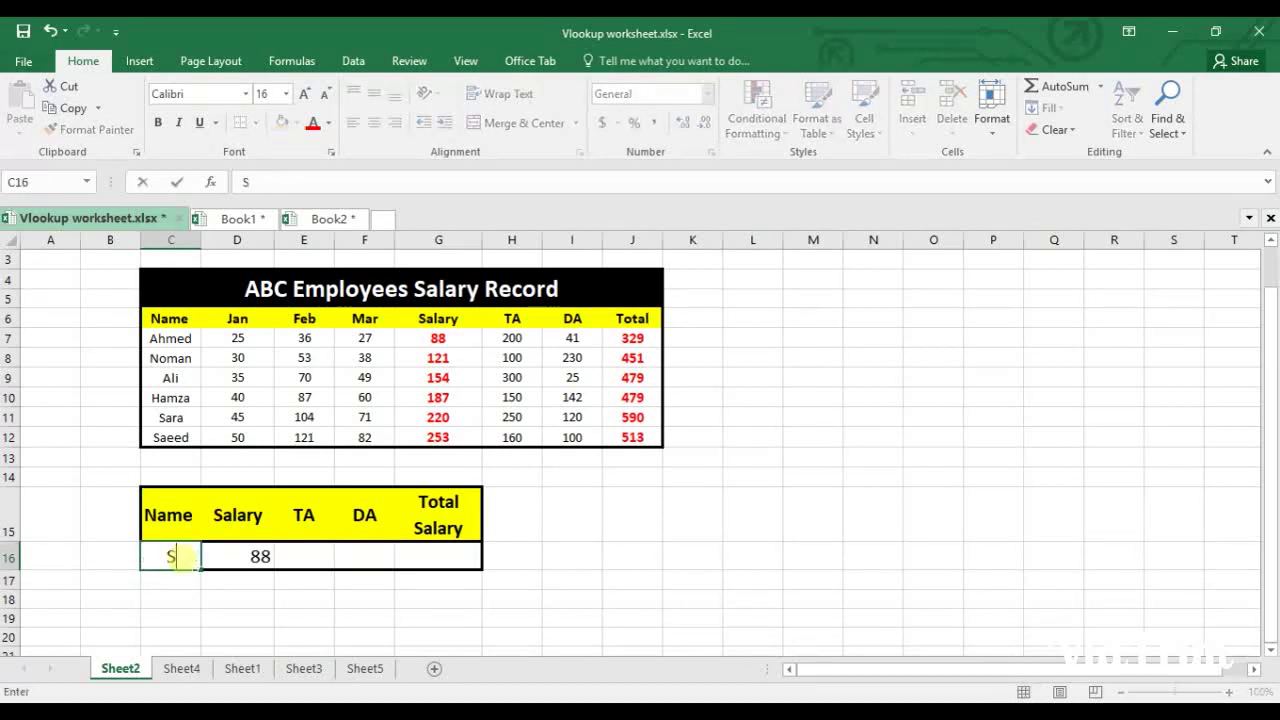
text(ara)
key(Return)
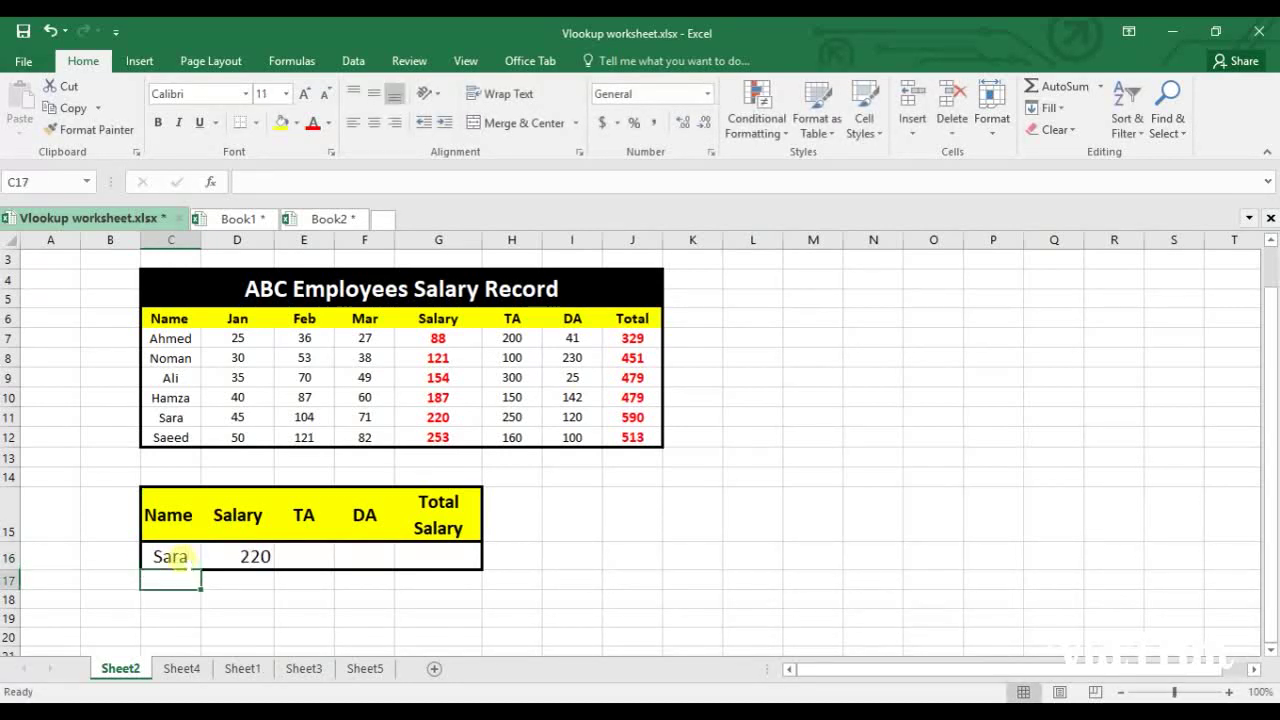
click(233, 557)
click(178, 560)
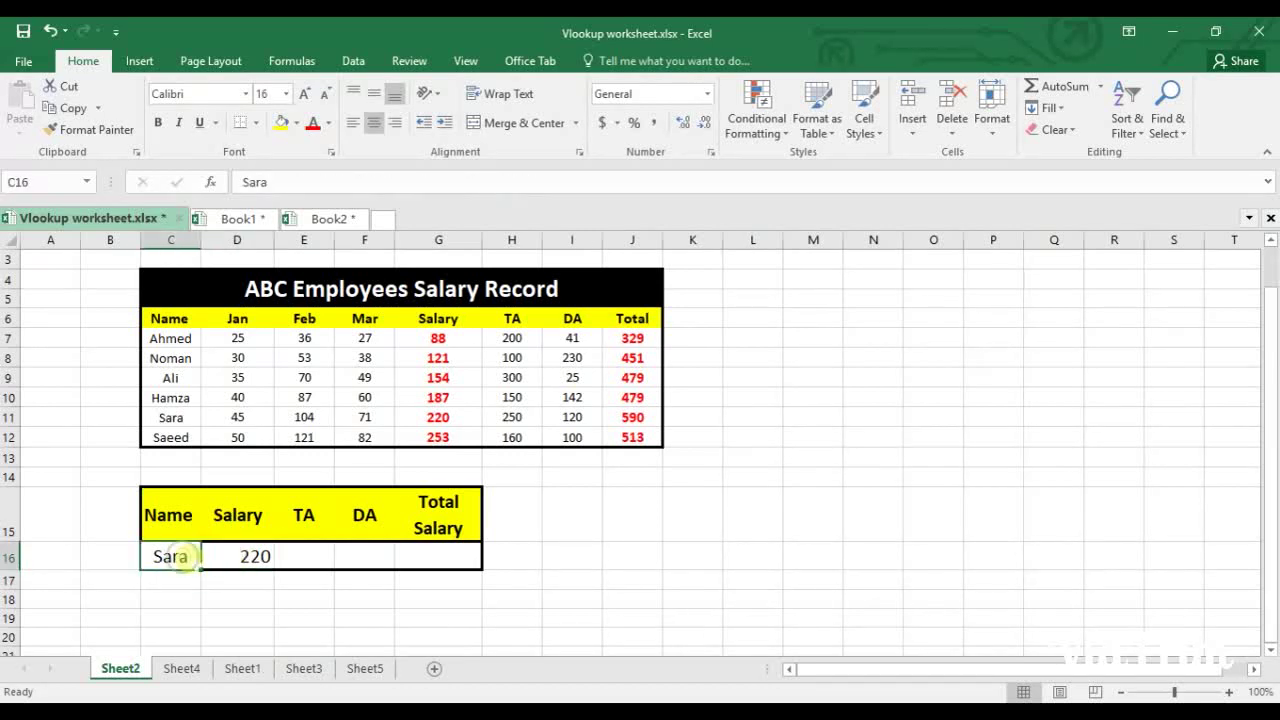
click(224, 557)
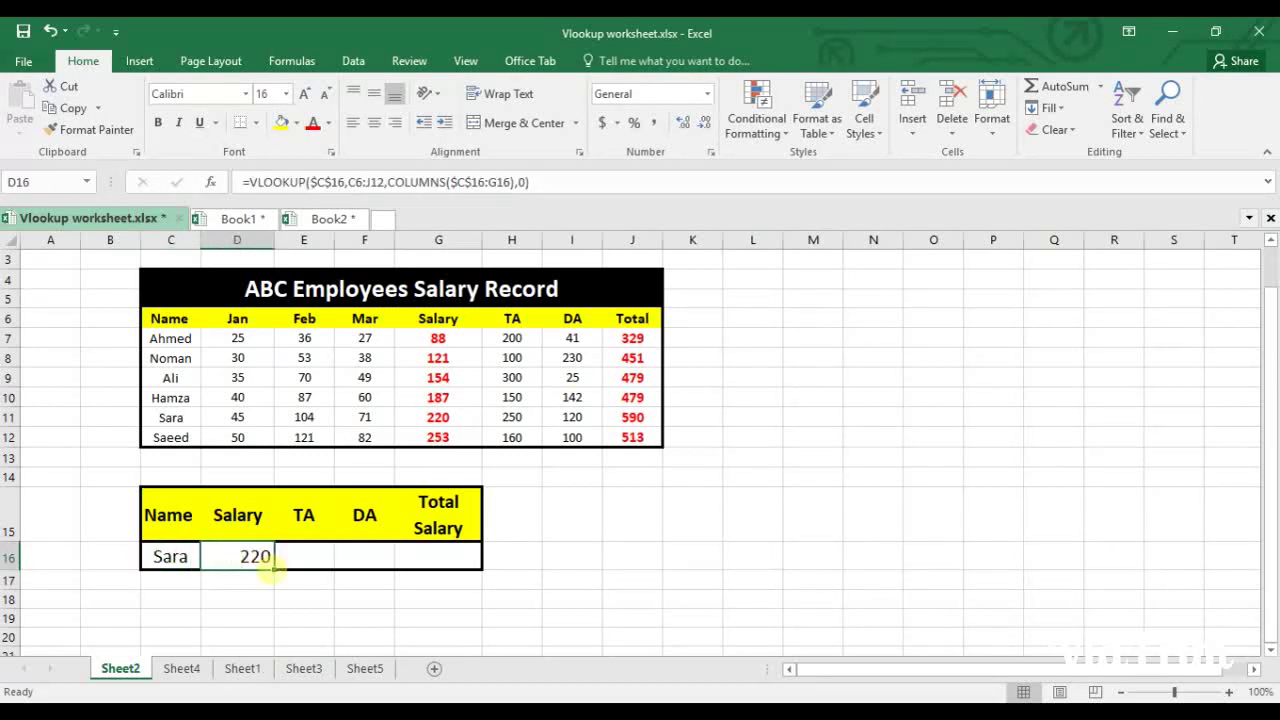
Fill the D16 lookup formula across to G16 and test it by entering the third listed employee's name in C16
drag(272, 566, 452, 568)
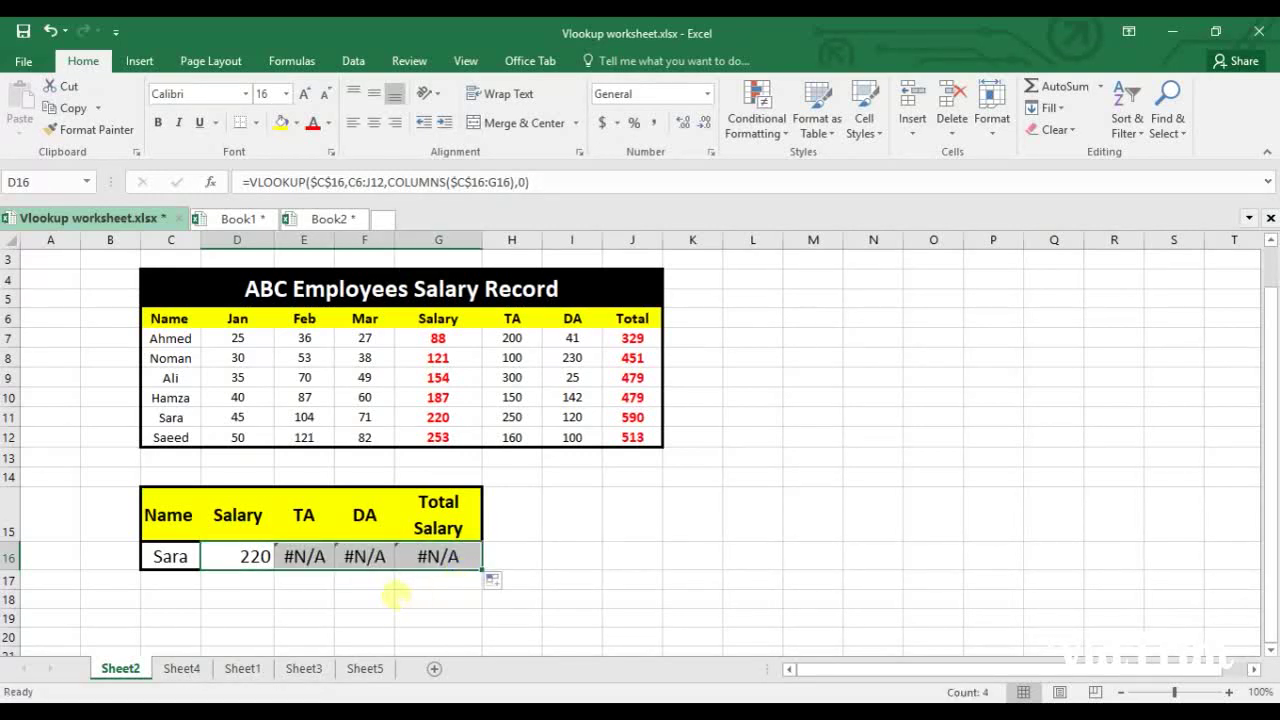
click(300, 557)
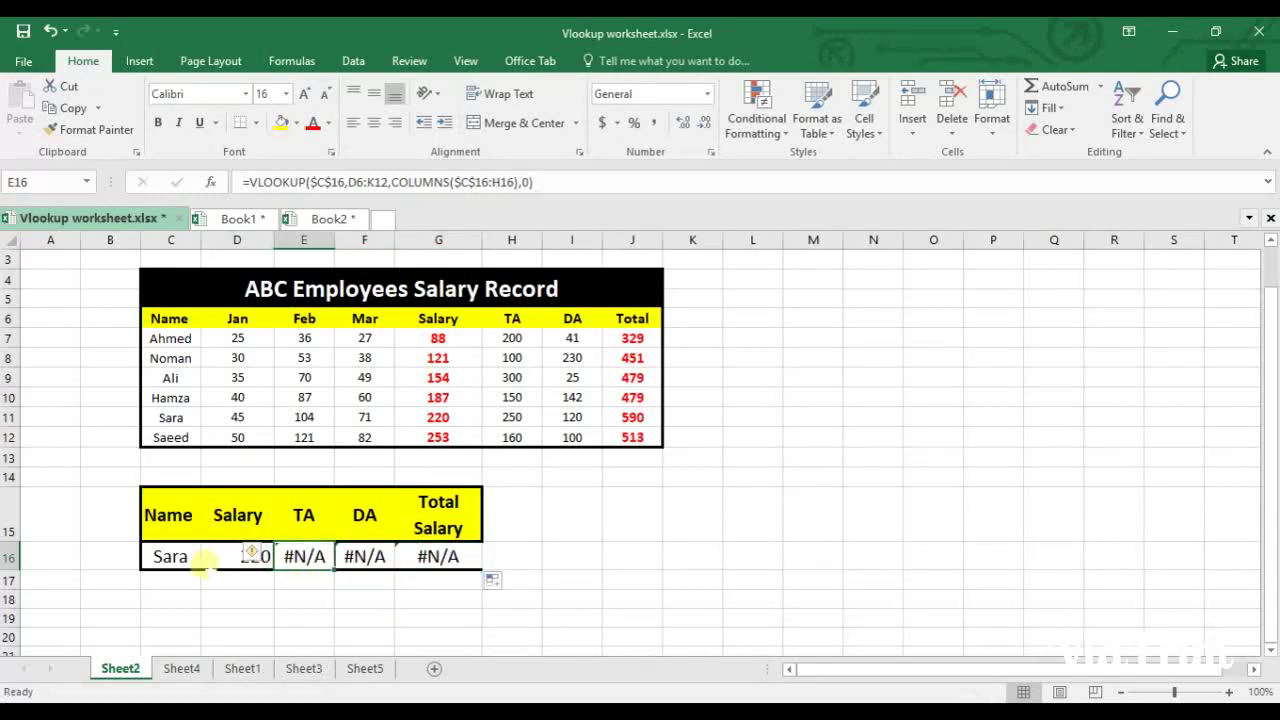
click(181, 558)
key(alt+h)
text(acAli)
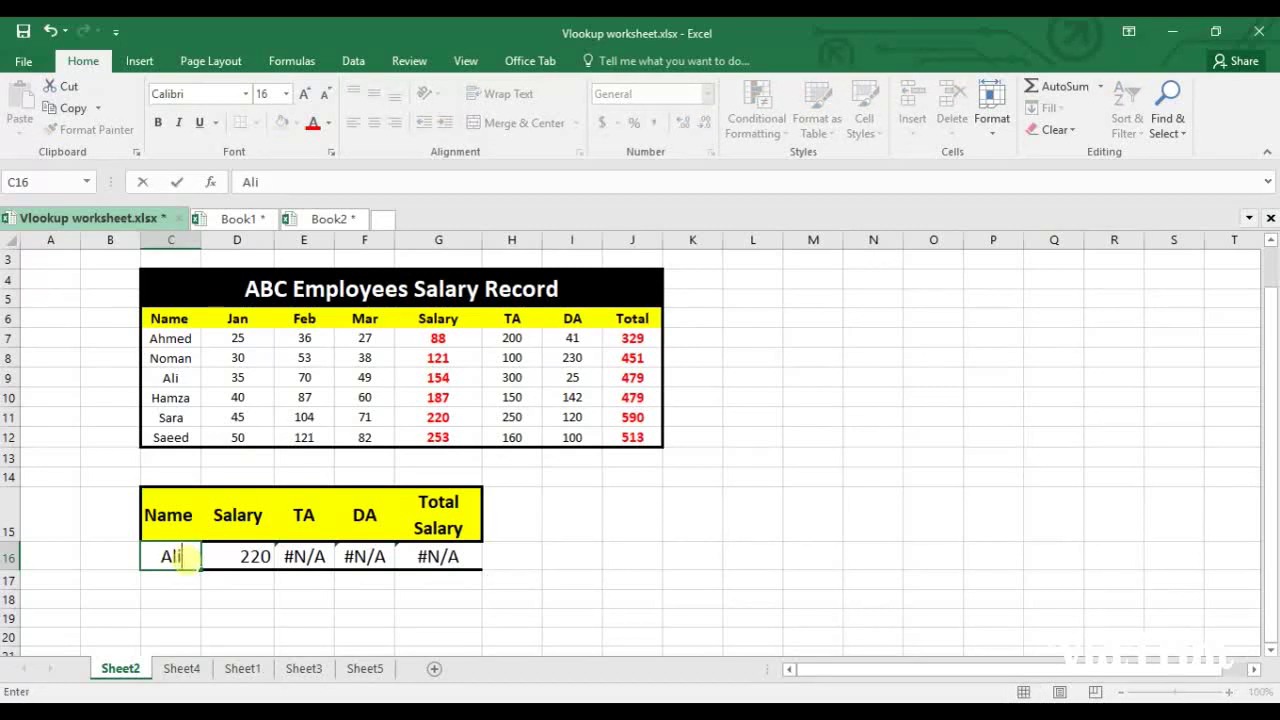
key(Return)
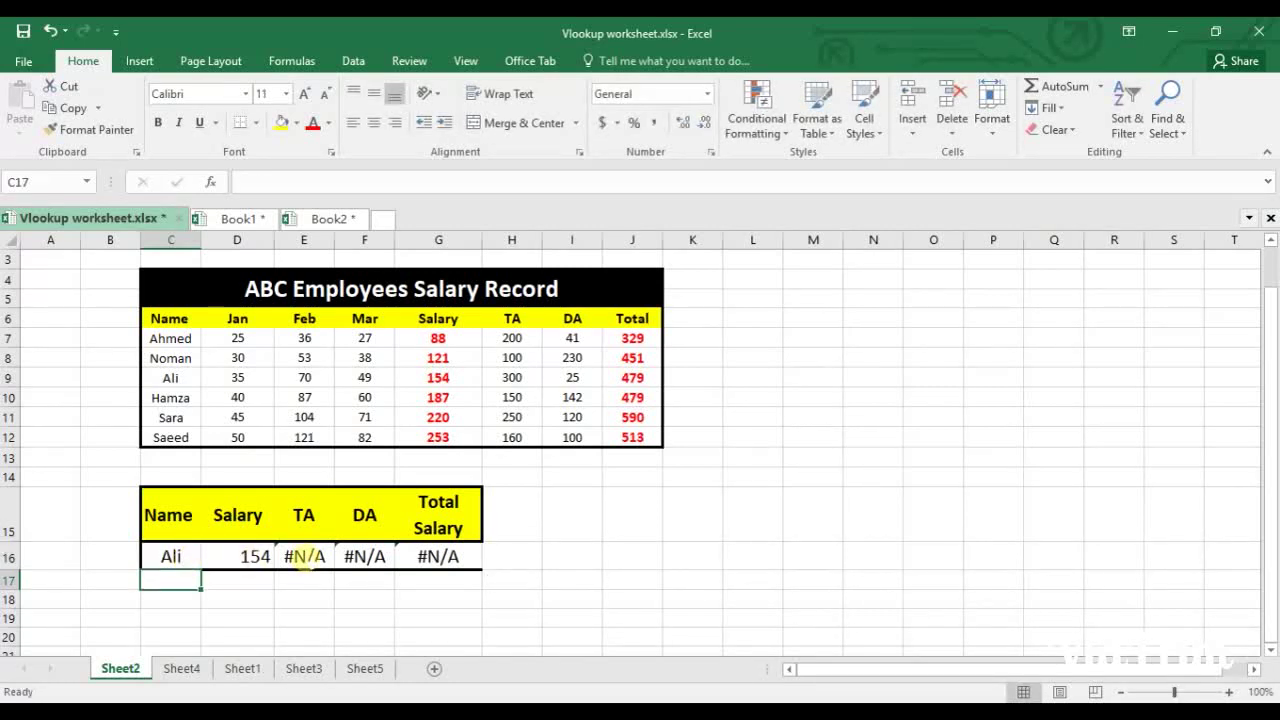
Inspect the copied VLOOKUP formula in the TA cell E16 and delete it
click(305, 558)
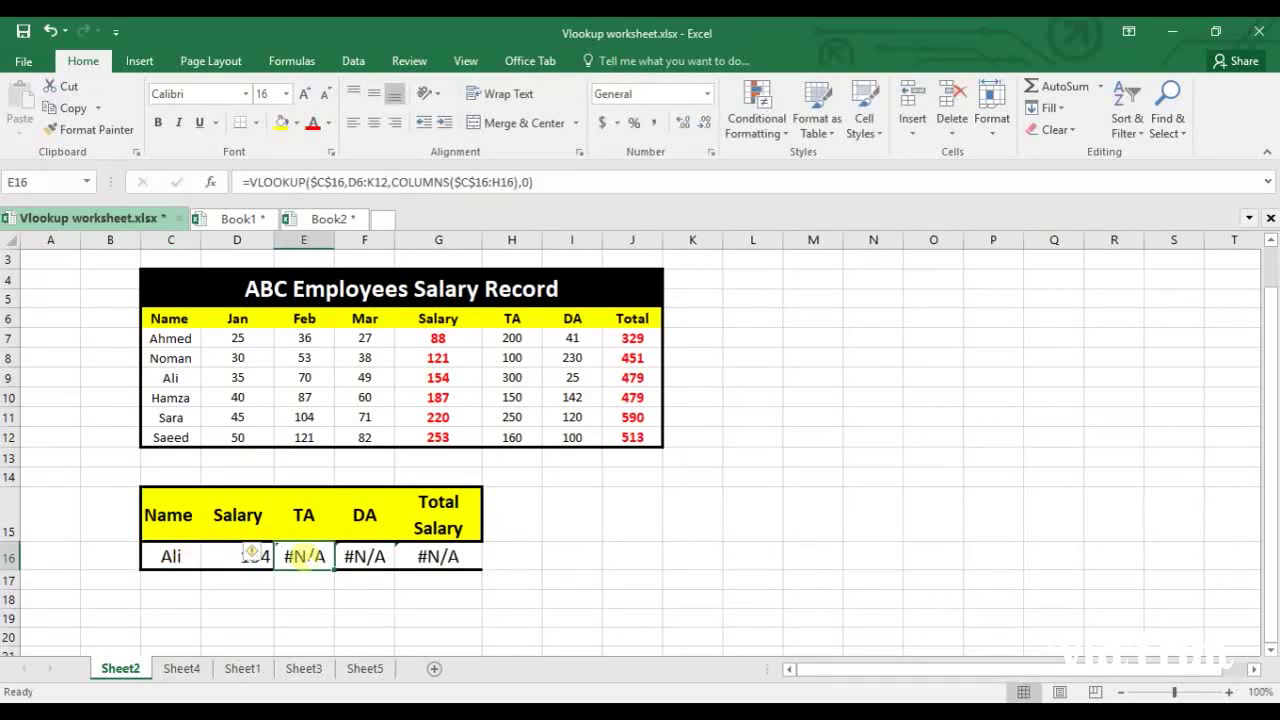
double_click(305, 557)
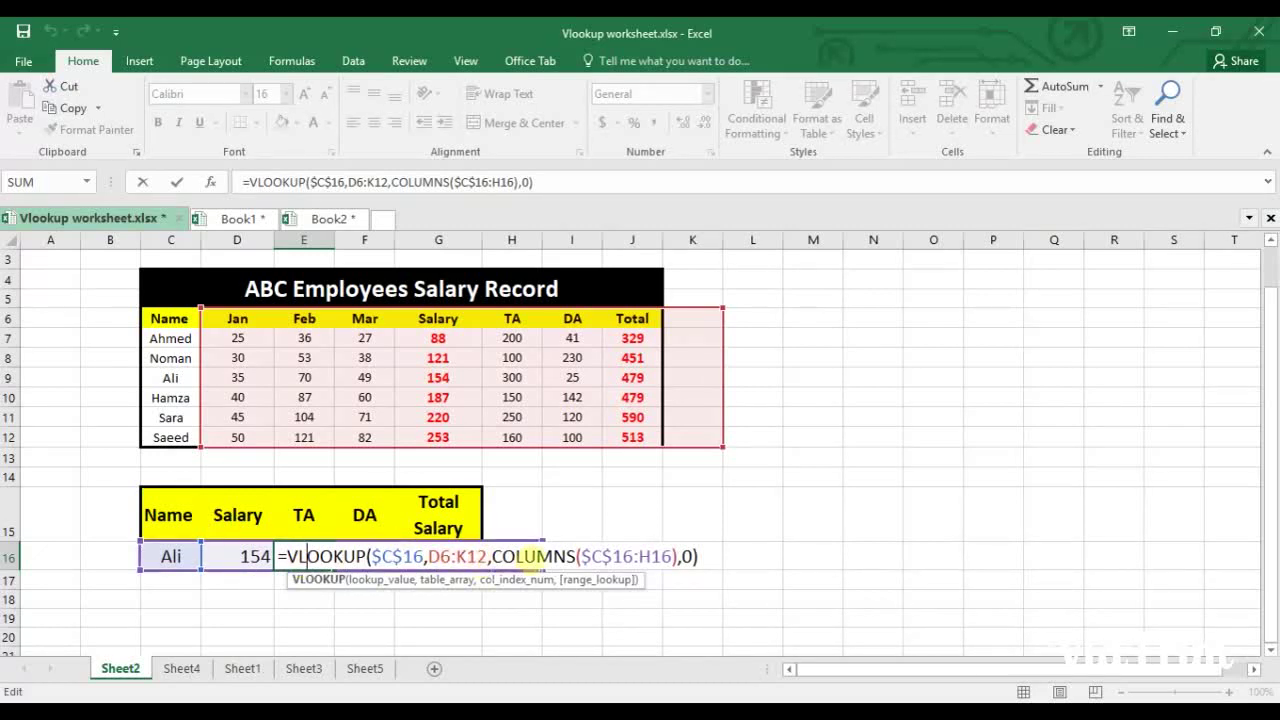
drag(697, 557, 278, 557)
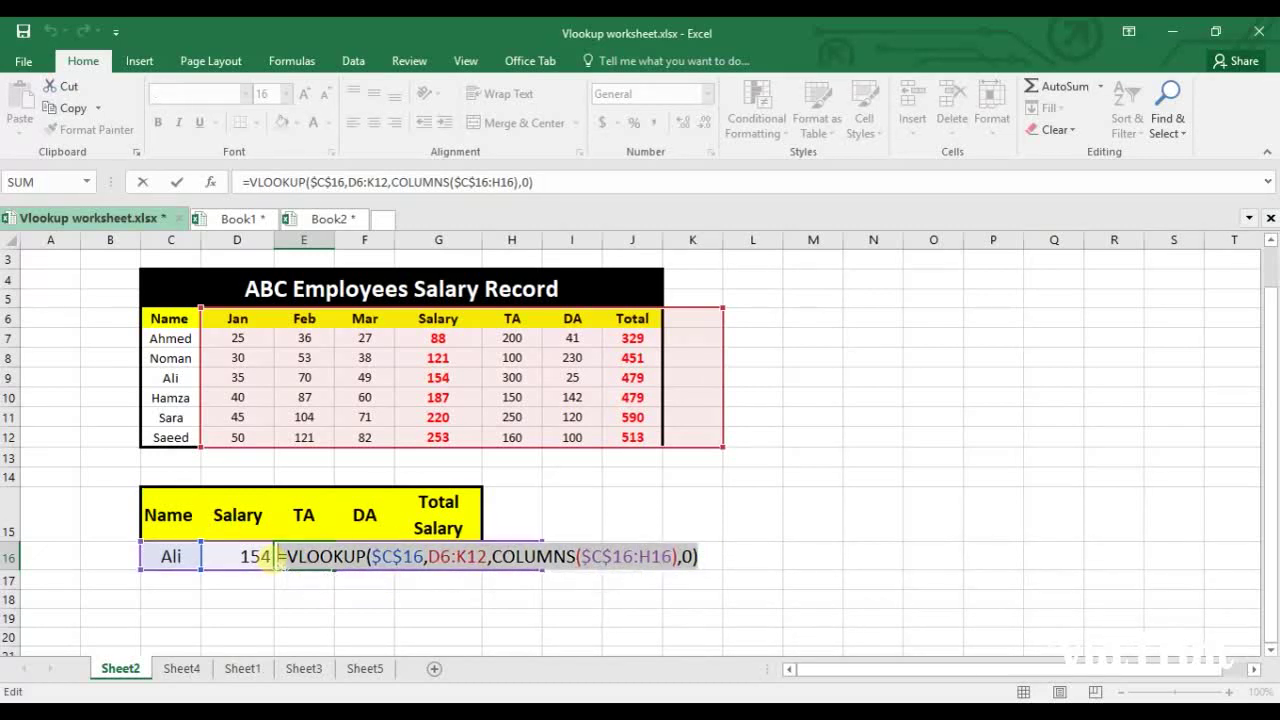
key(Delete)
Reselect C6:J12 as the table array in the D16 VLOOKUP formula and make it absolute, $C$6:$J$12
double_click(262, 557)
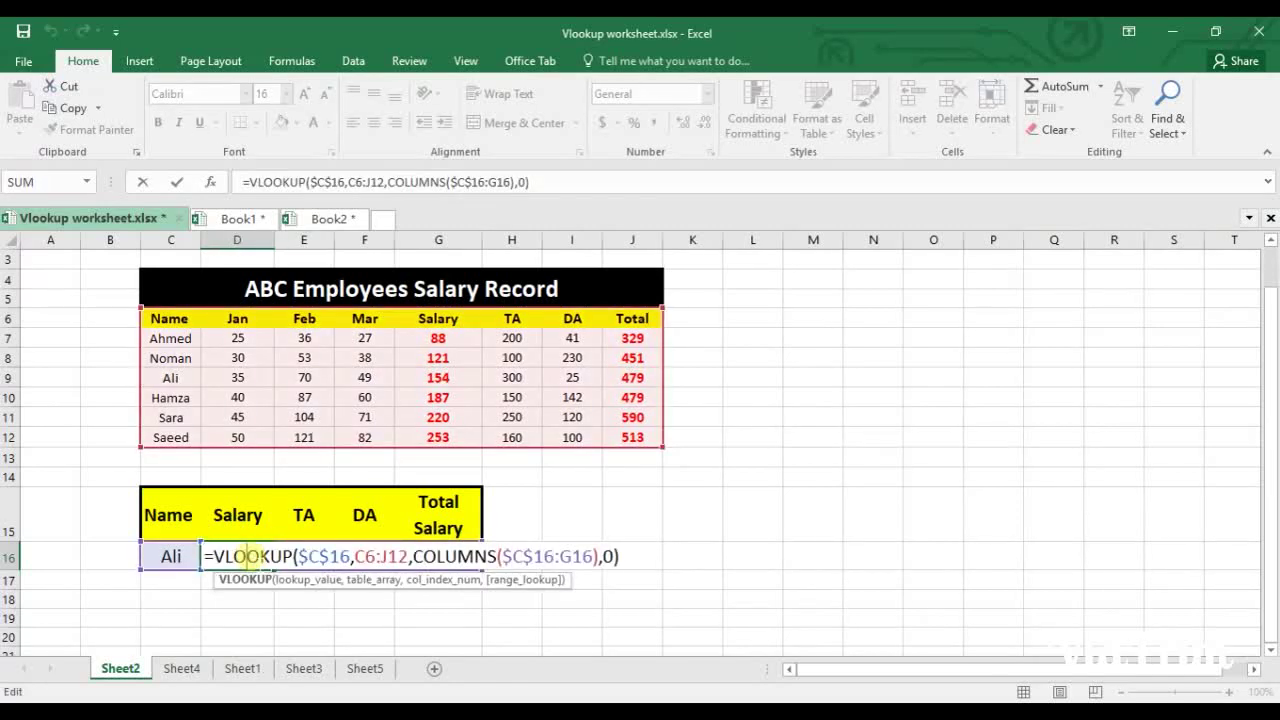
click(376, 556)
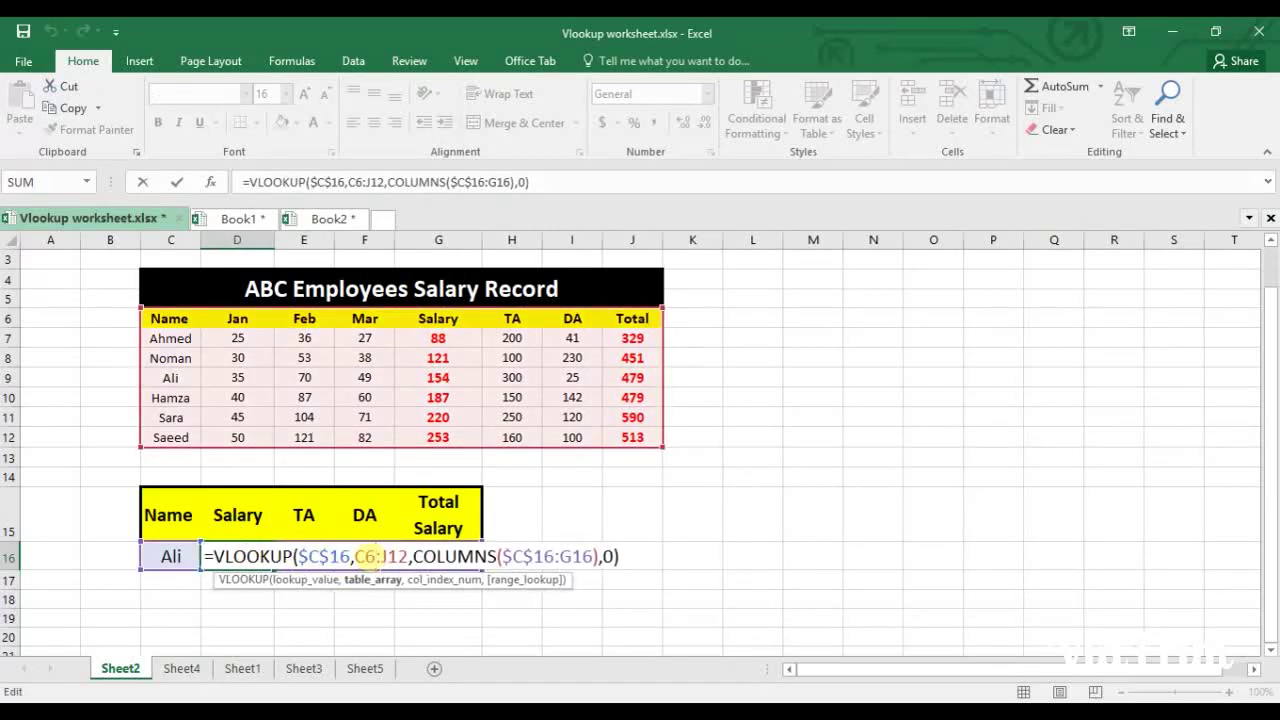
drag(409, 556, 355, 556)
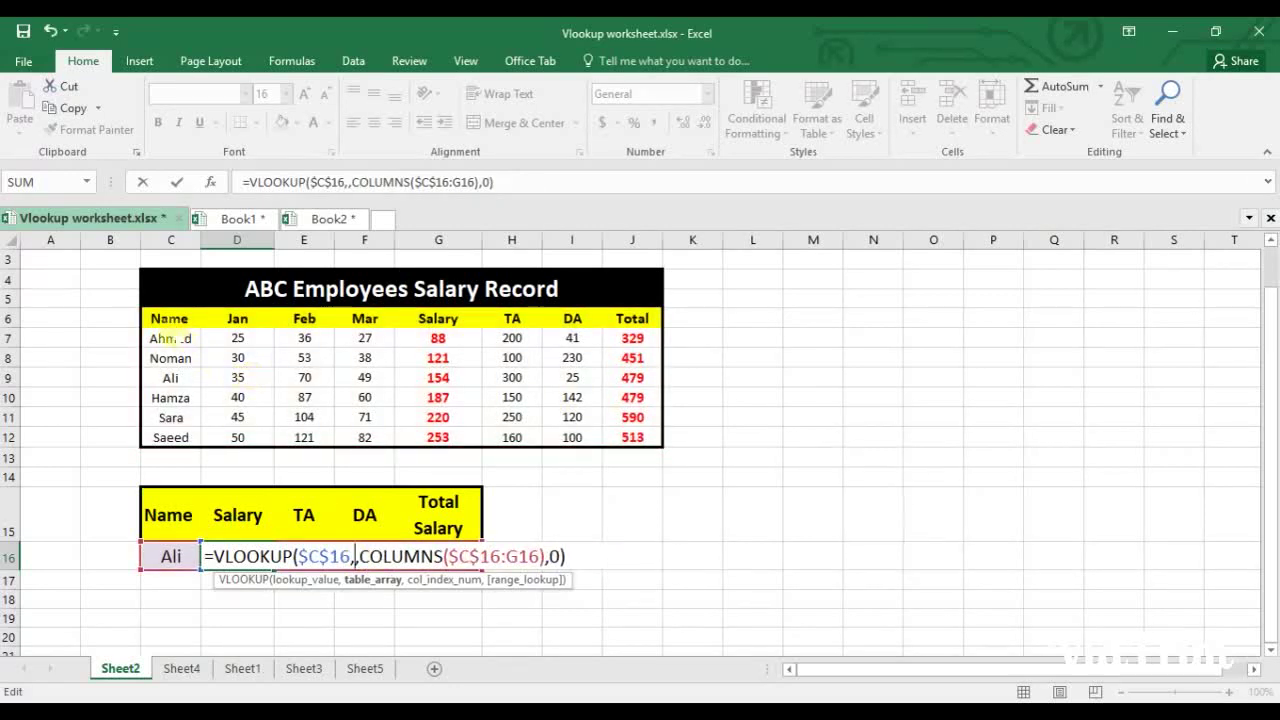
click(168, 318)
drag(168, 318, 631, 437)
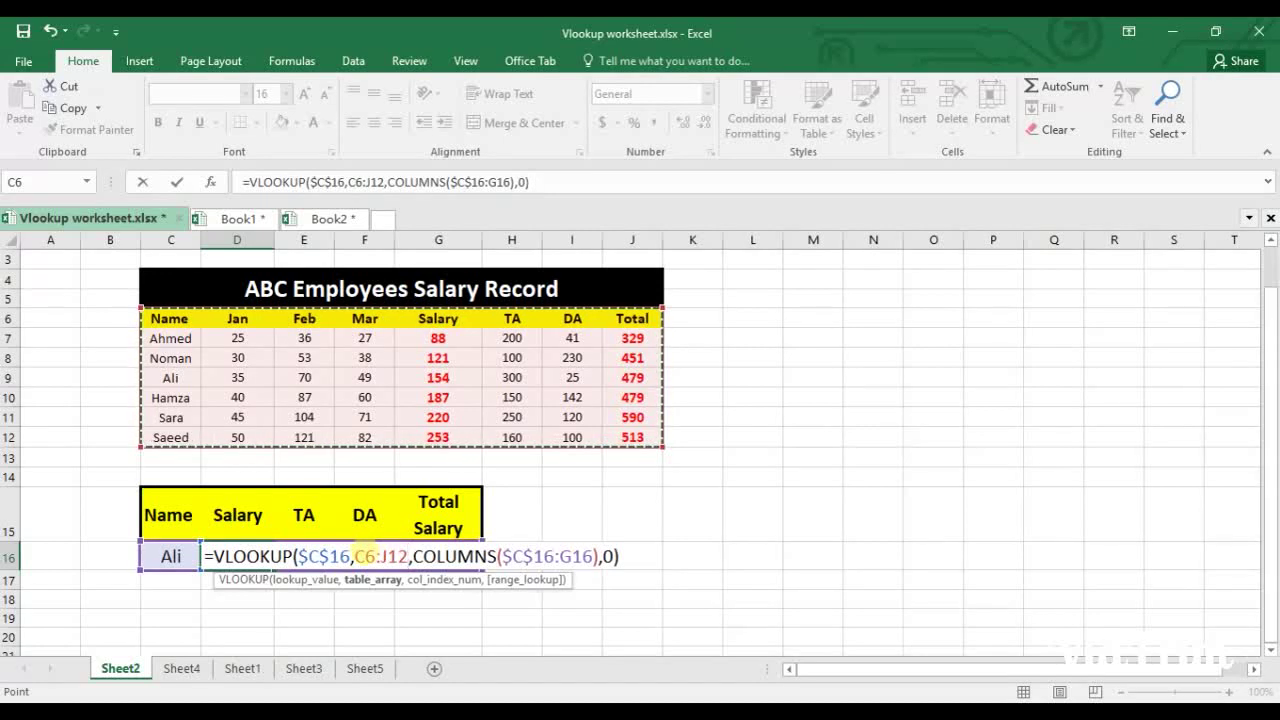
click(363, 556)
key(F4)
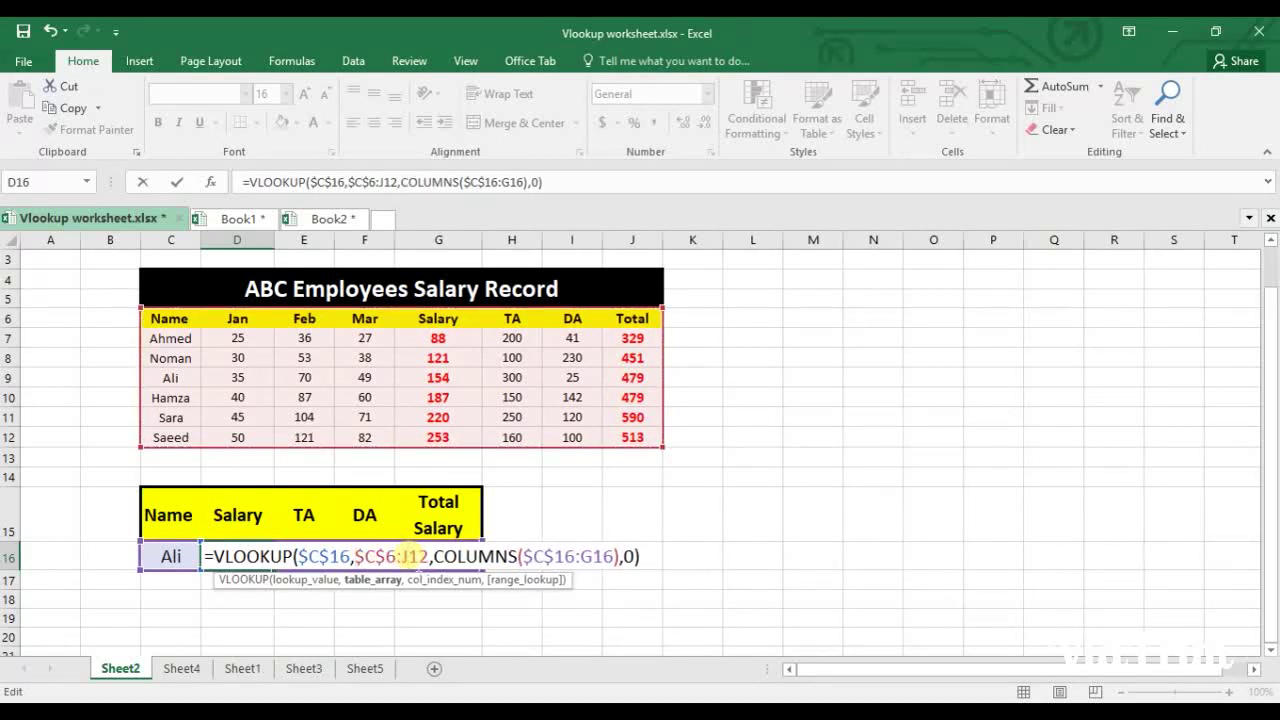
key(F4)
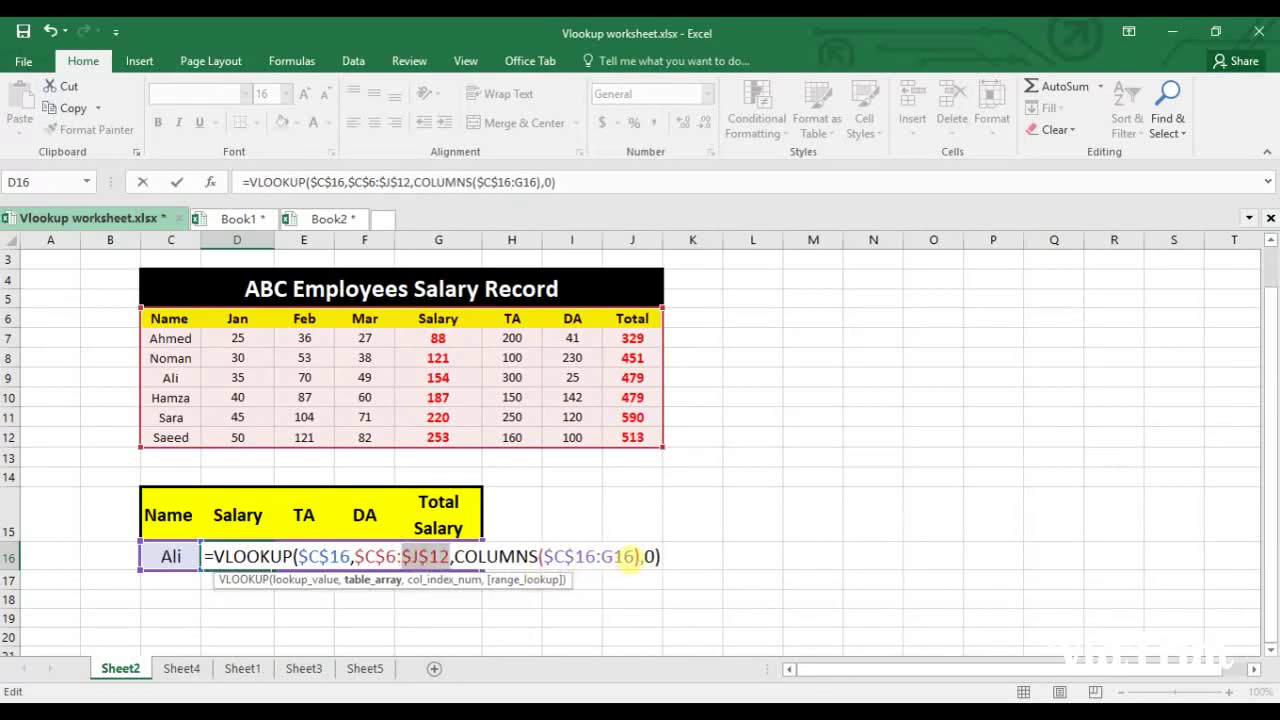
key(ctrl+Return)
key(Return)
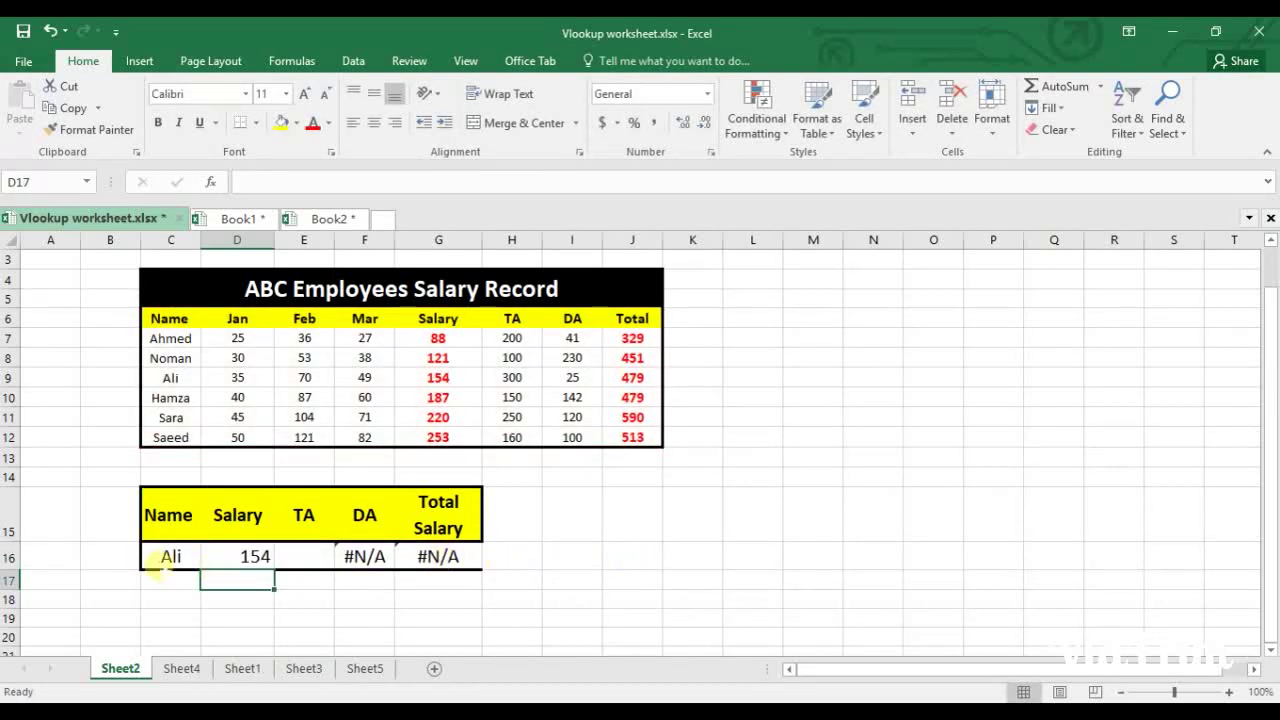
Enter the first listed employee's name in C16 and fill the corrected D16 formula across to G16
click(172, 556)
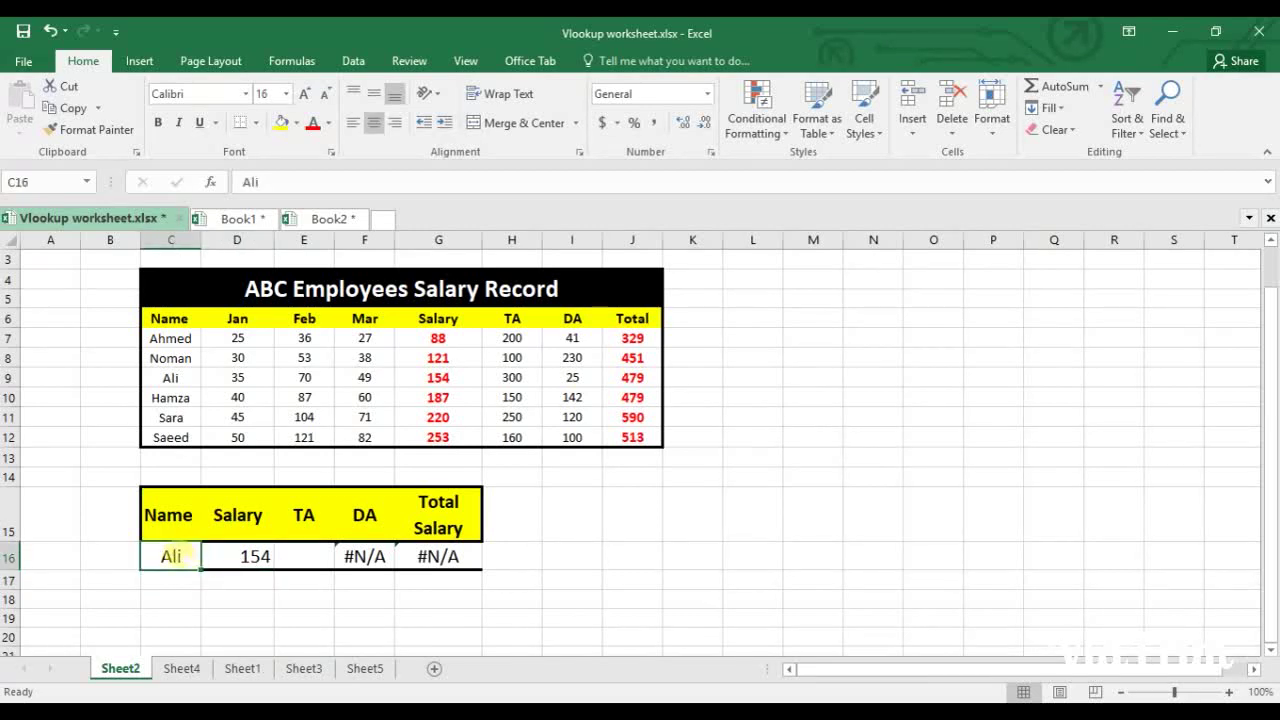
text(Ahmed)
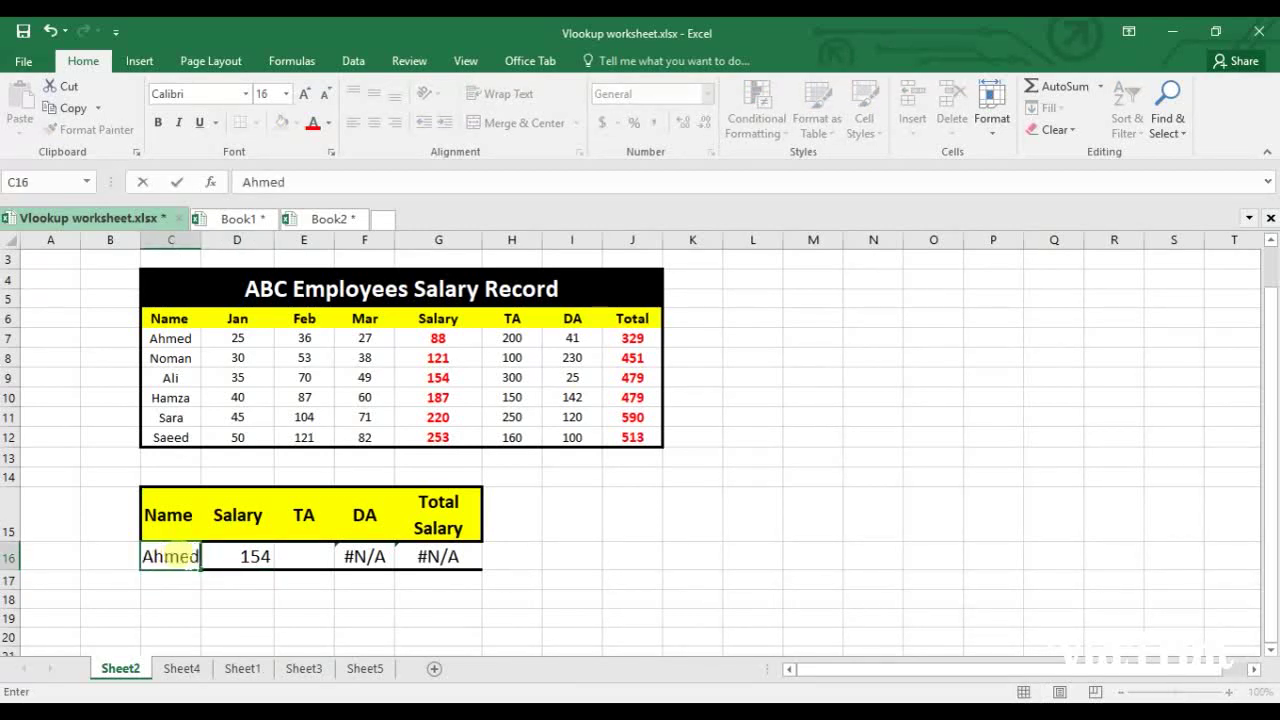
key(Return)
click(255, 556)
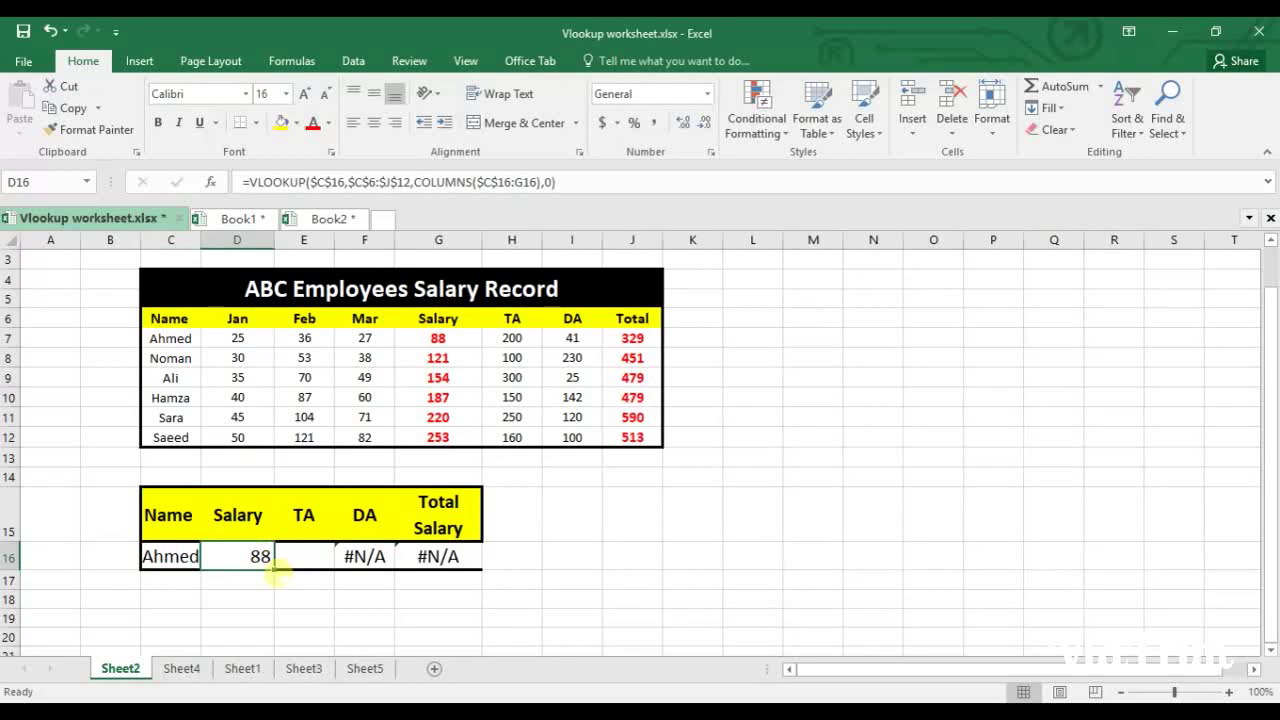
drag(272, 572, 447, 565)
click(443, 599)
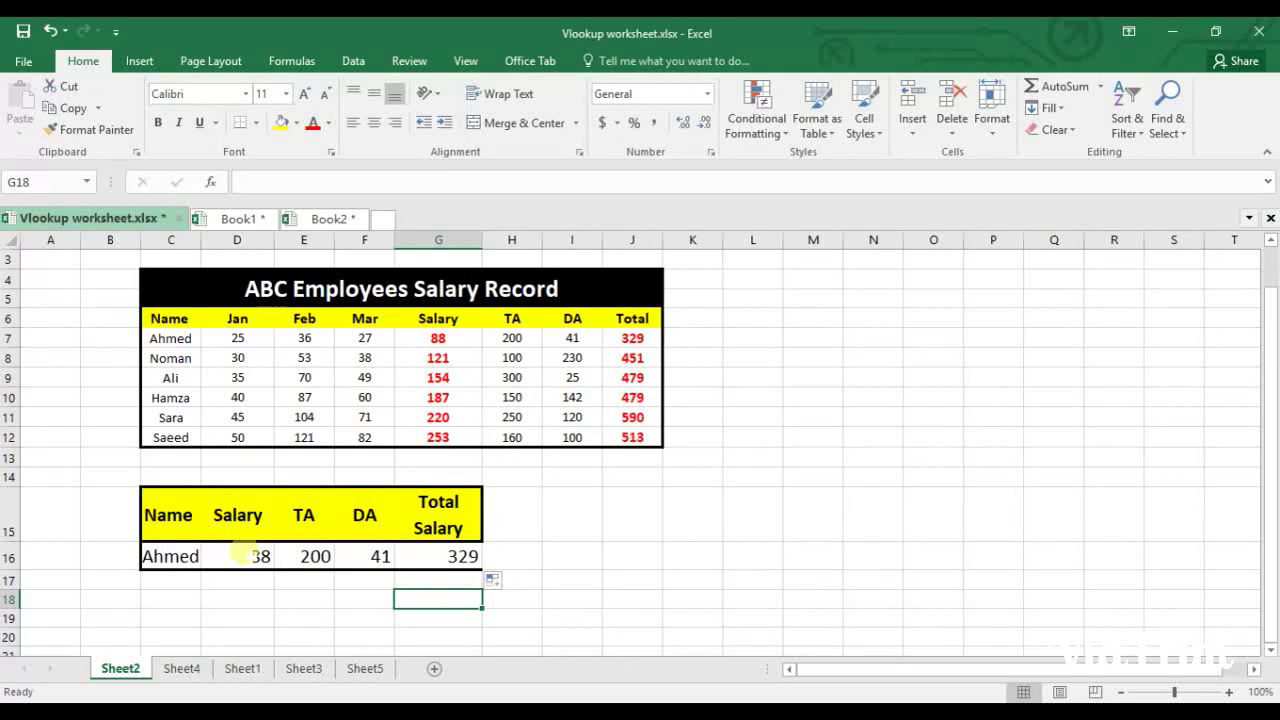
Test the whole lookup row by entering the third and then the sixth listed employee's name in C16
click(189, 557)
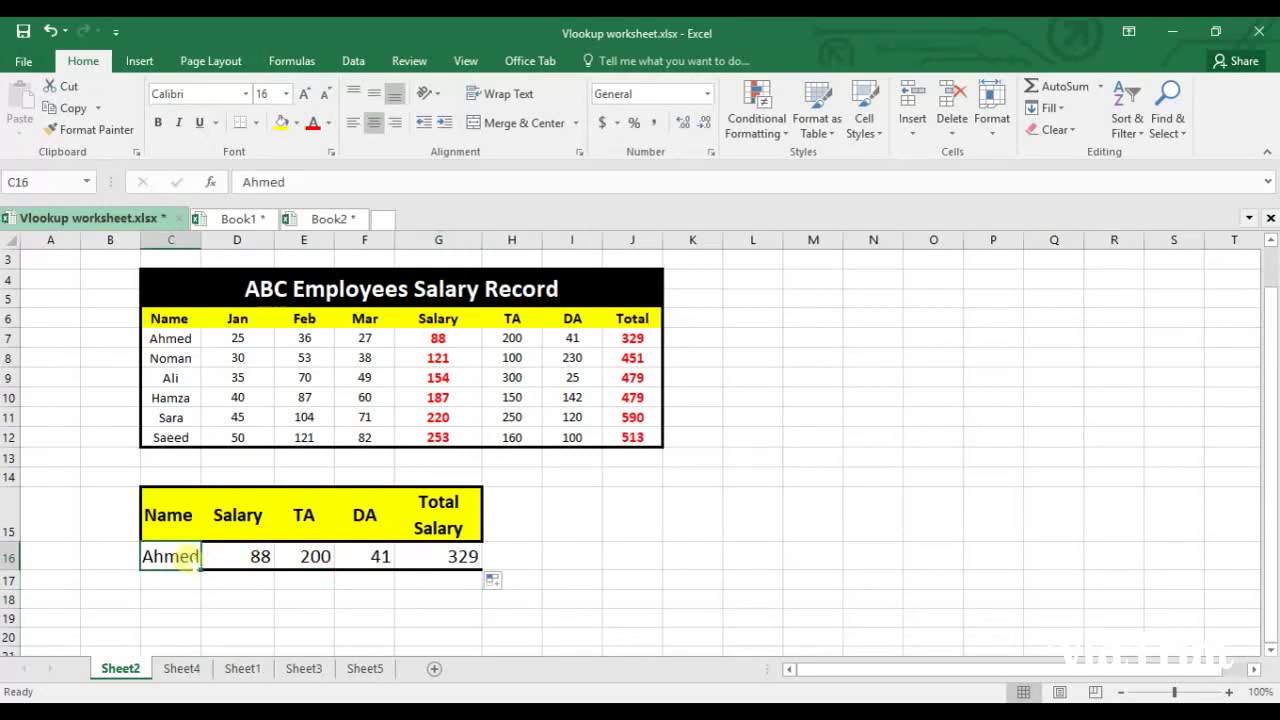
text(Ali)
key(Return)
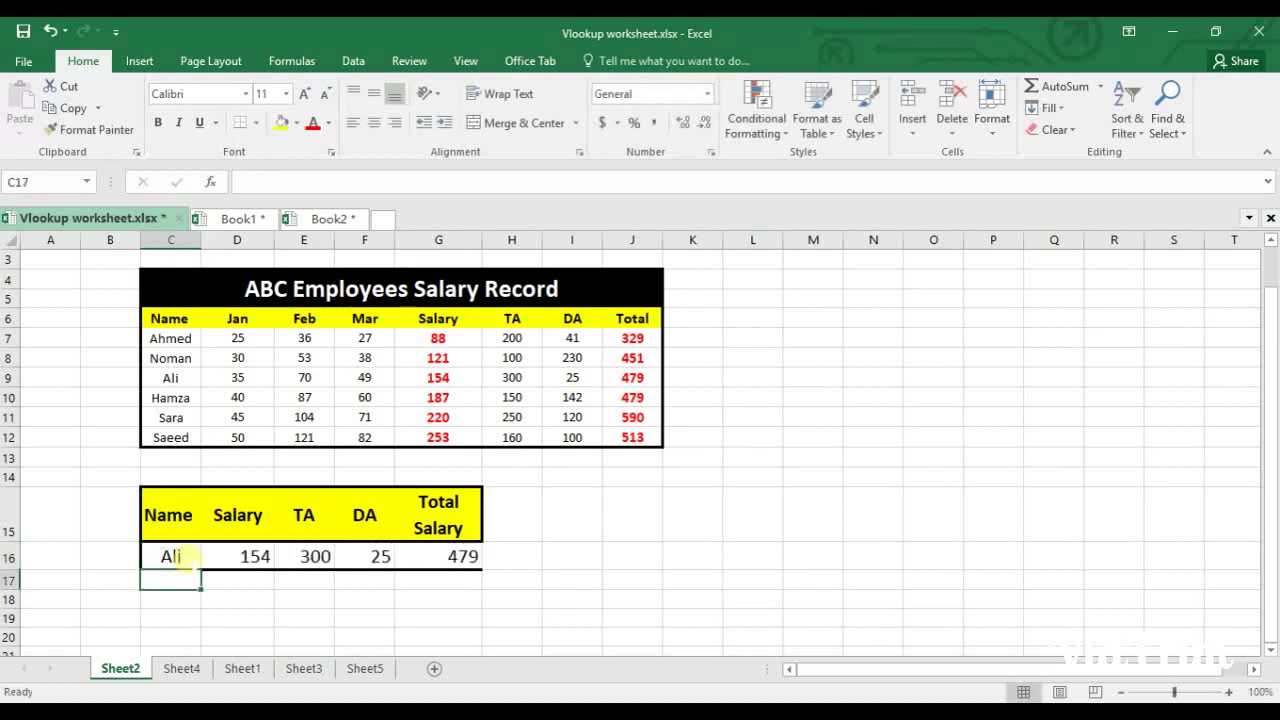
click(189, 557)
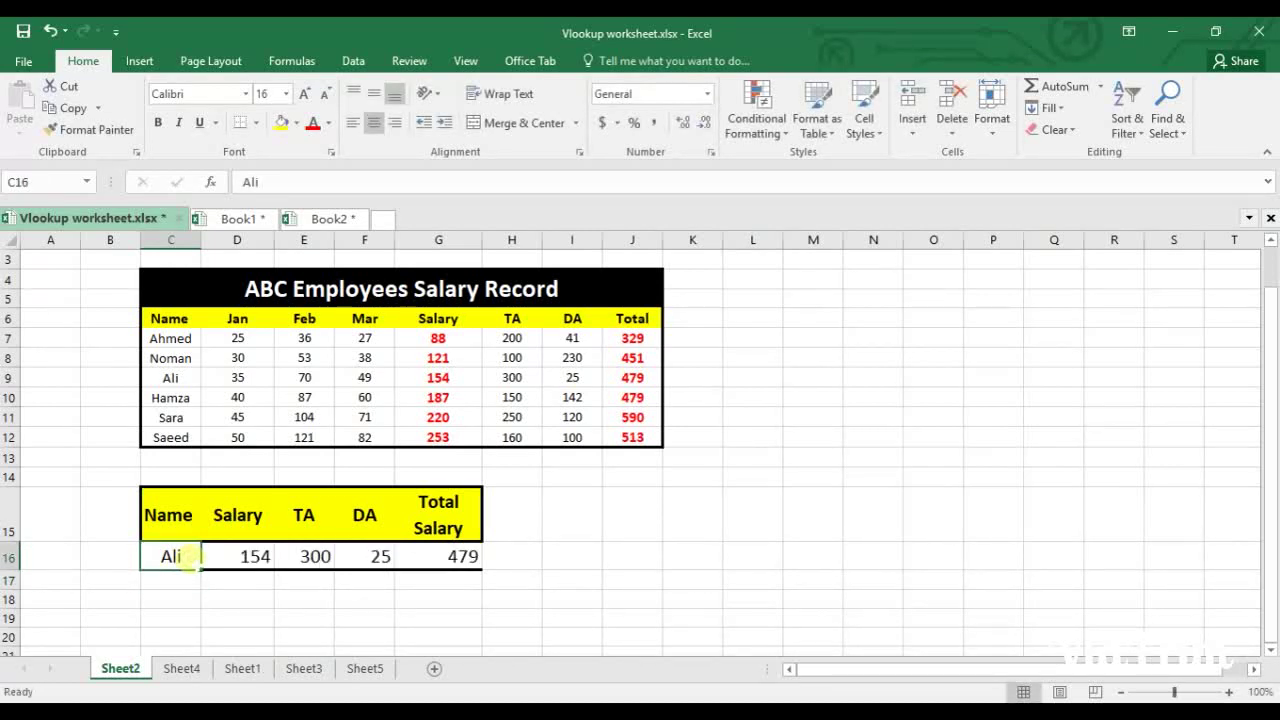
text(Saeed)
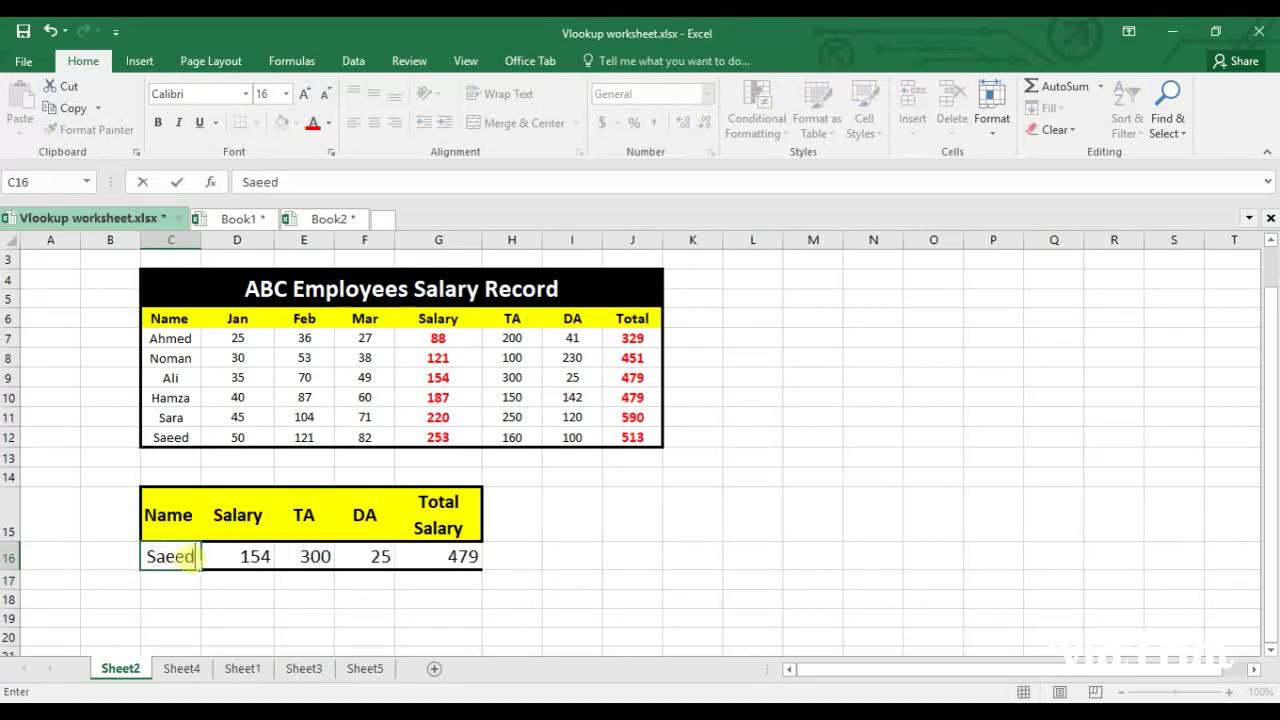
key(Return)
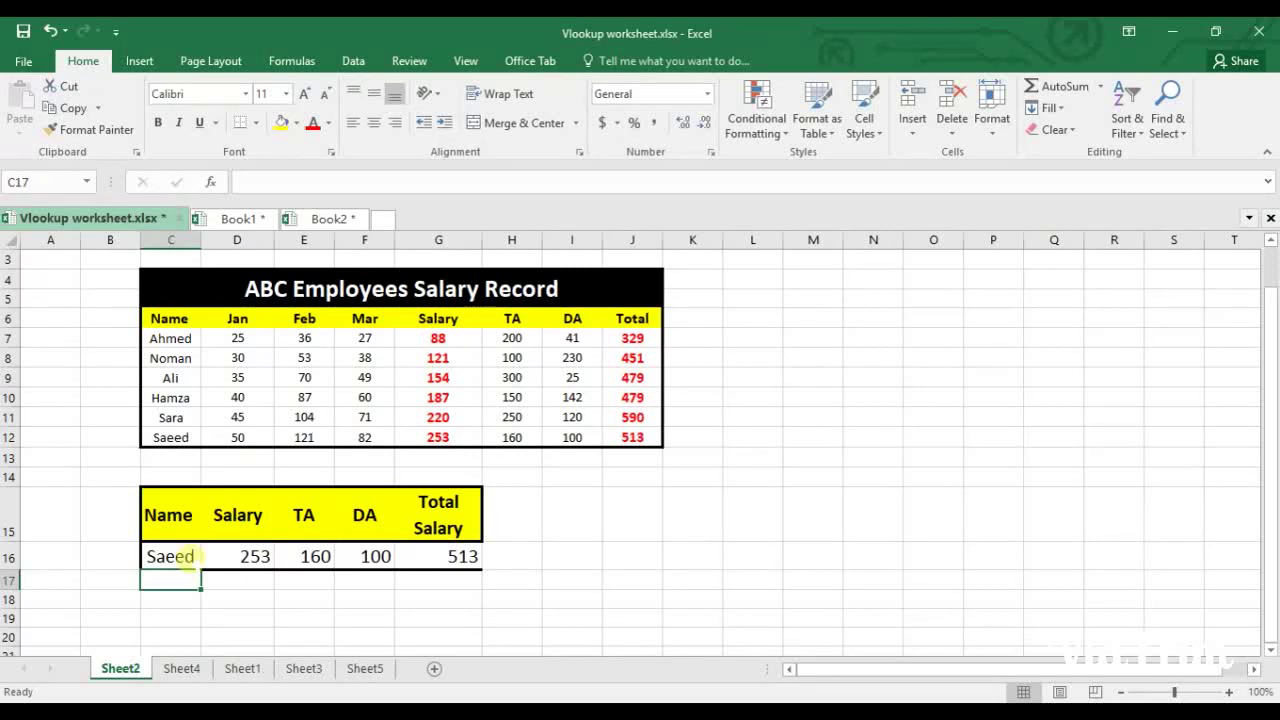
text(Hamz)
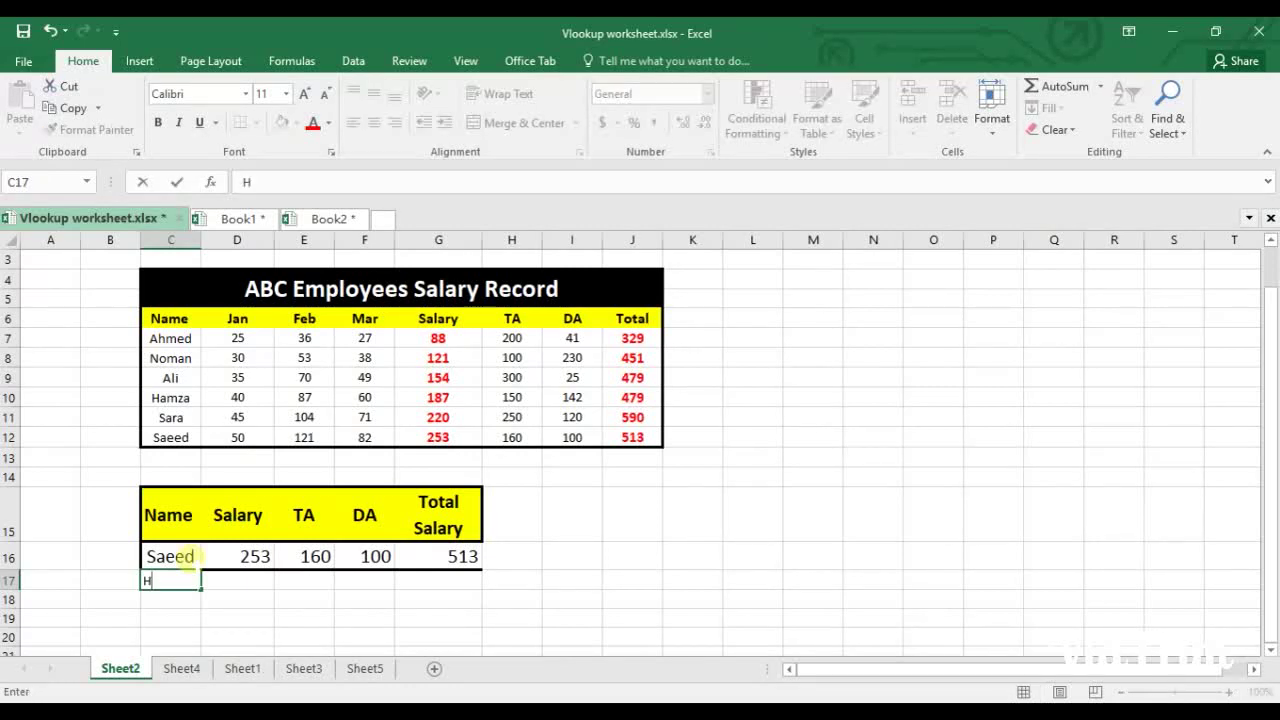
key(BackSpace)
key(BackSpace)
key(BackSpace)
key(BackSpace)
Enter the fourth listed employee's name in C16 to look up that employee's Salary, TA, DA and Total Salary
click(185, 556)
text(Ha)
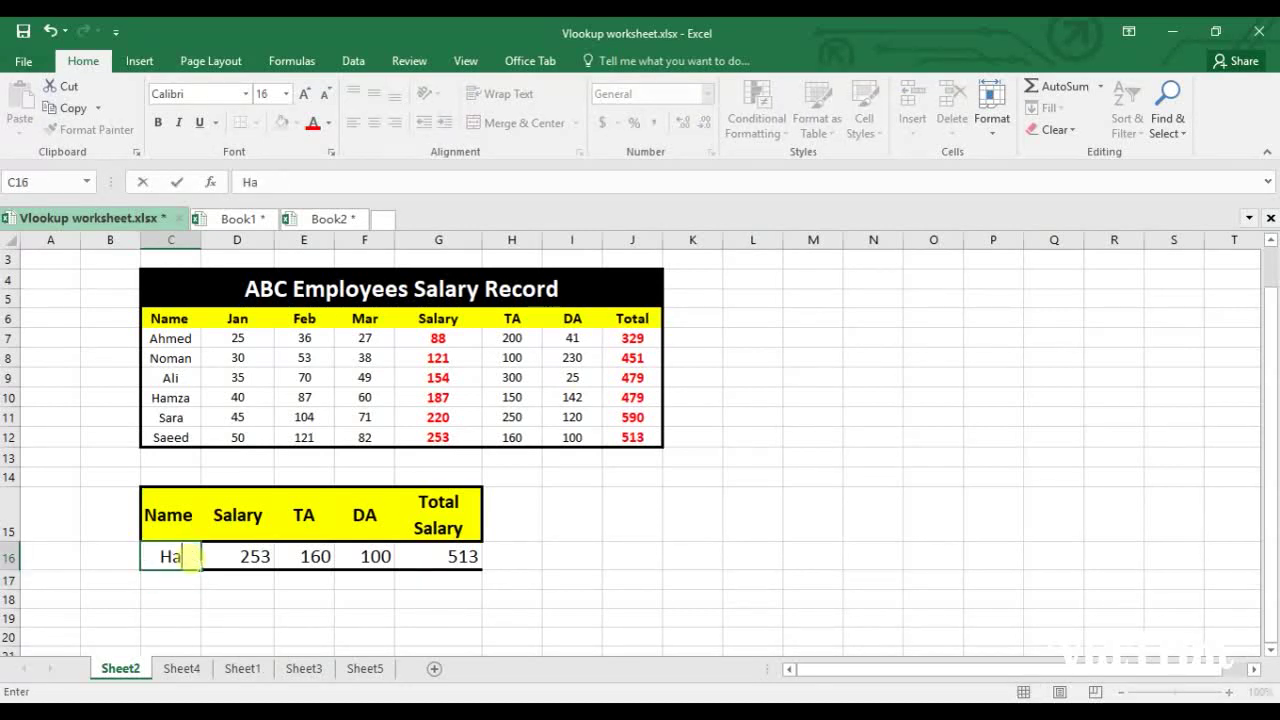
text(mza)
click(188, 556)
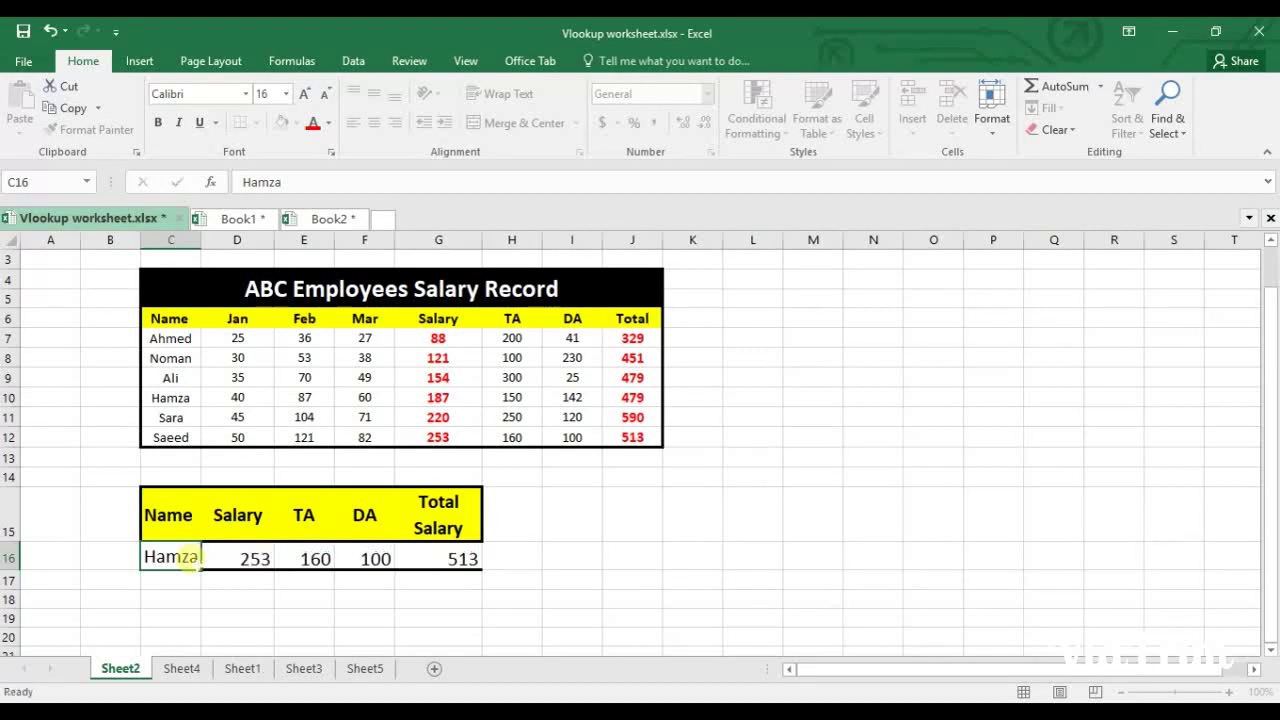
key(Return)
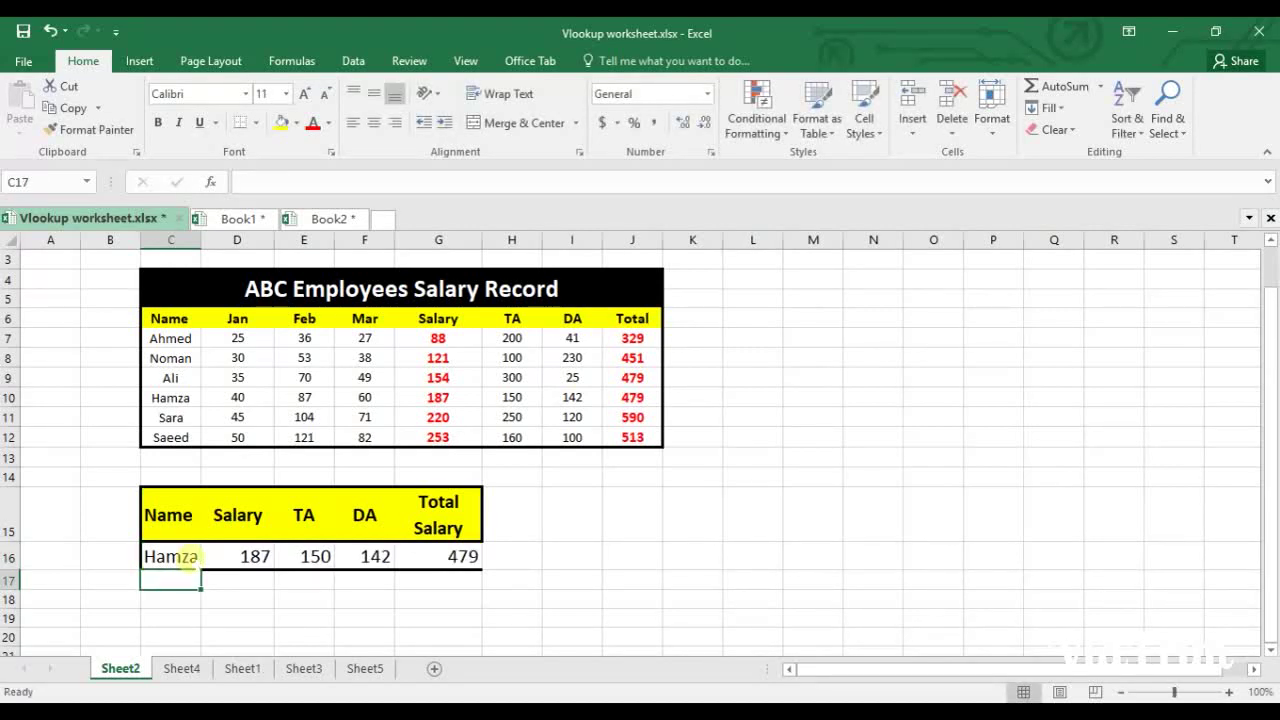